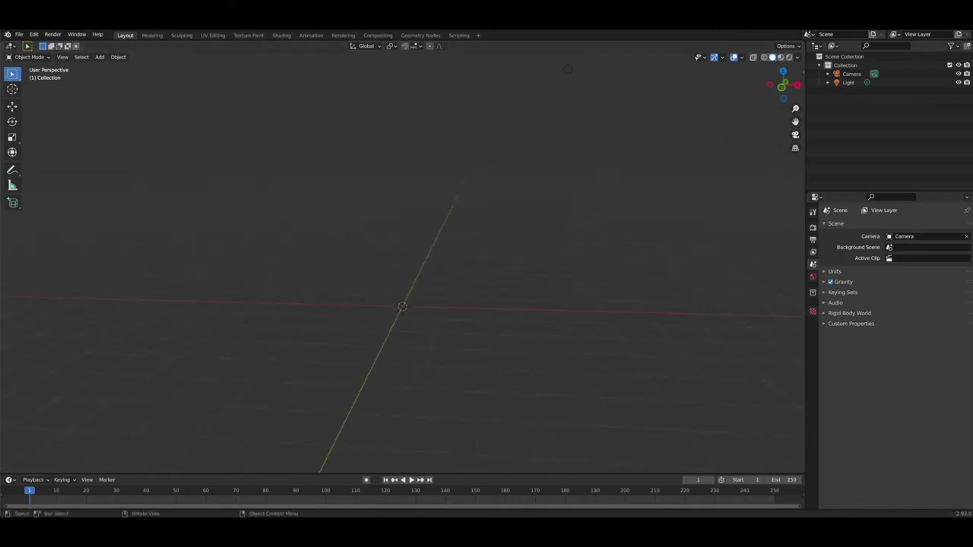
Step: Import BaseMale (2).glb from the Base Models folder on the Desktop as a glTF 2.0 model
{"action": "left_click", "coordinate": [16, 34]}
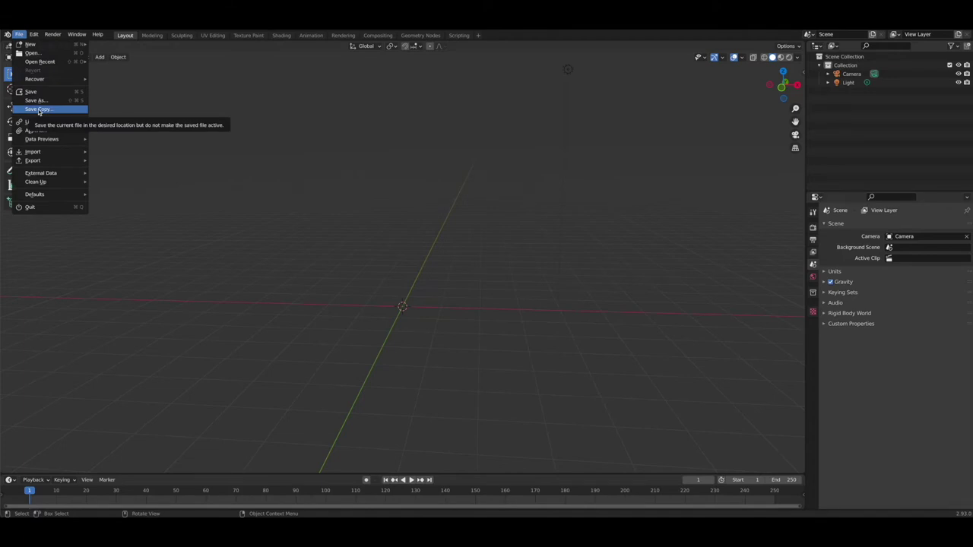
{"action": "mouse_move", "coordinate": [33, 154]}
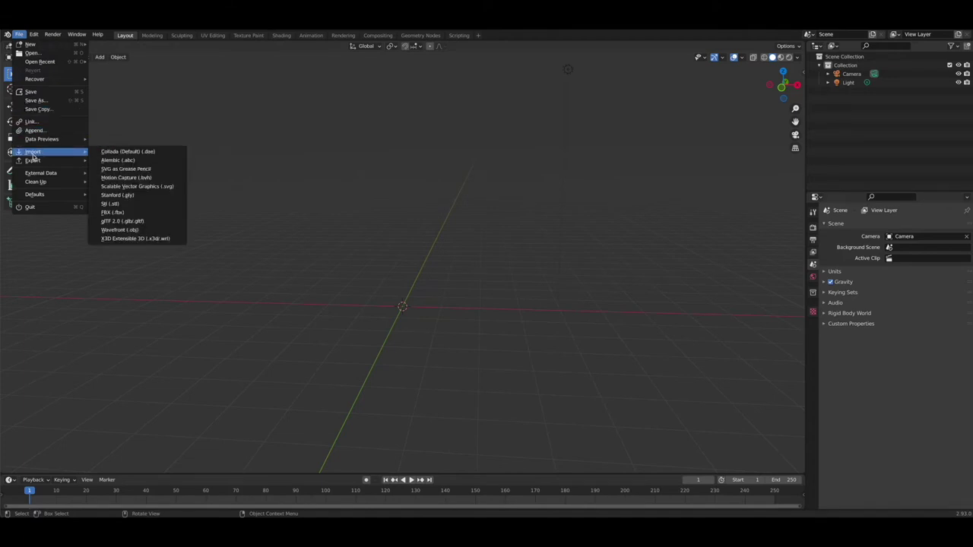
{"action": "left_click", "coordinate": [125, 221]}
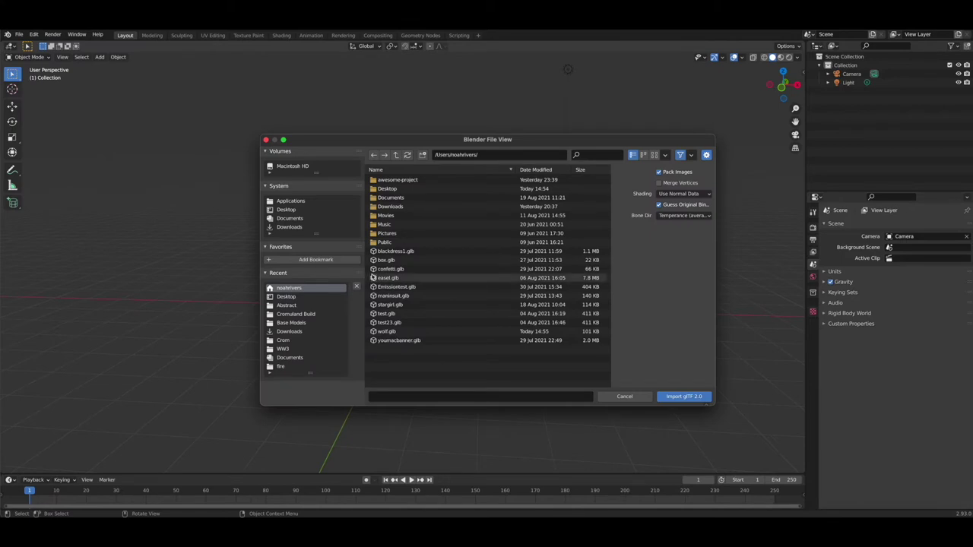
{"action": "left_click", "coordinate": [299, 213]}
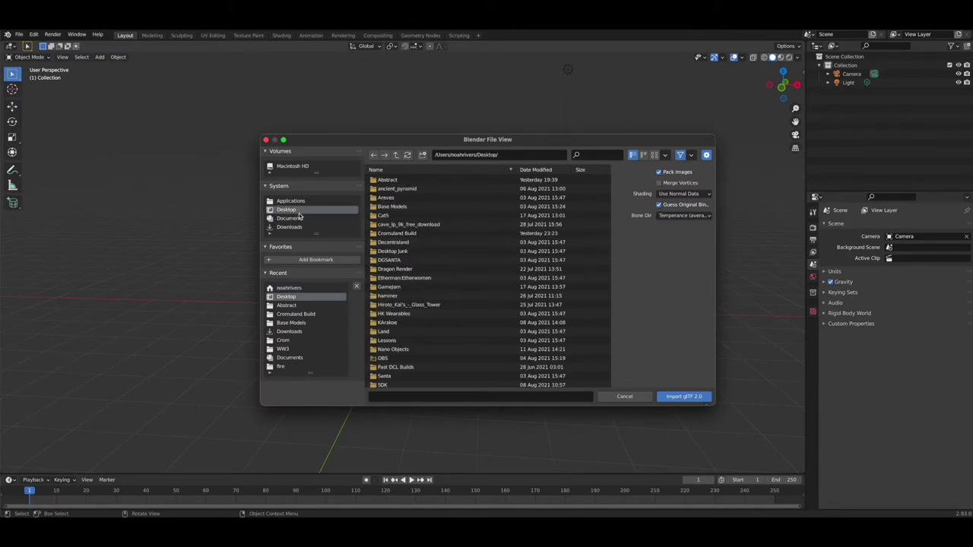
{"action": "double_click", "coordinate": [389, 207]}
{"action": "double_click", "coordinate": [404, 190]}
{"action": "left_click_drag", "start_coordinate": [795, 109], "coordinate": [795, 70]}
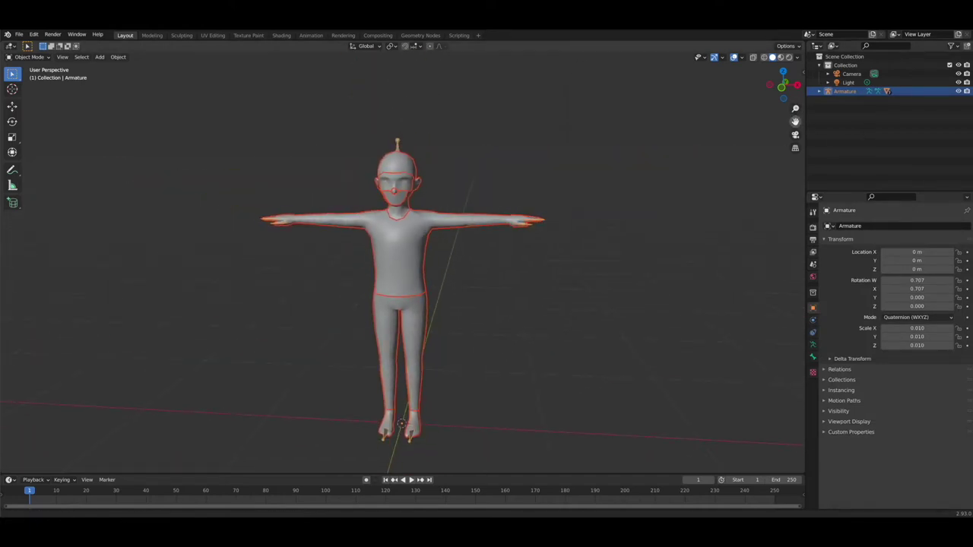
{"action": "left_click_drag", "start_coordinate": [795, 121], "coordinate": [805, 119]}
{"action": "left_click", "coordinate": [624, 249]}
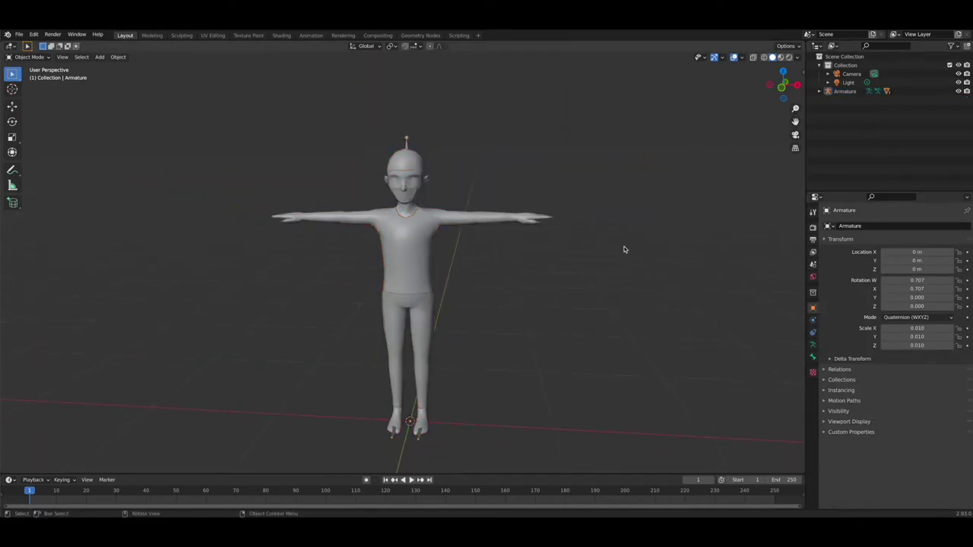
Step: Import the glTF hat model demohat.glb from the WW3 folder on the Desktop
{"action": "left_click", "coordinate": [19, 35]}
{"action": "mouse_move", "coordinate": [46, 152]}
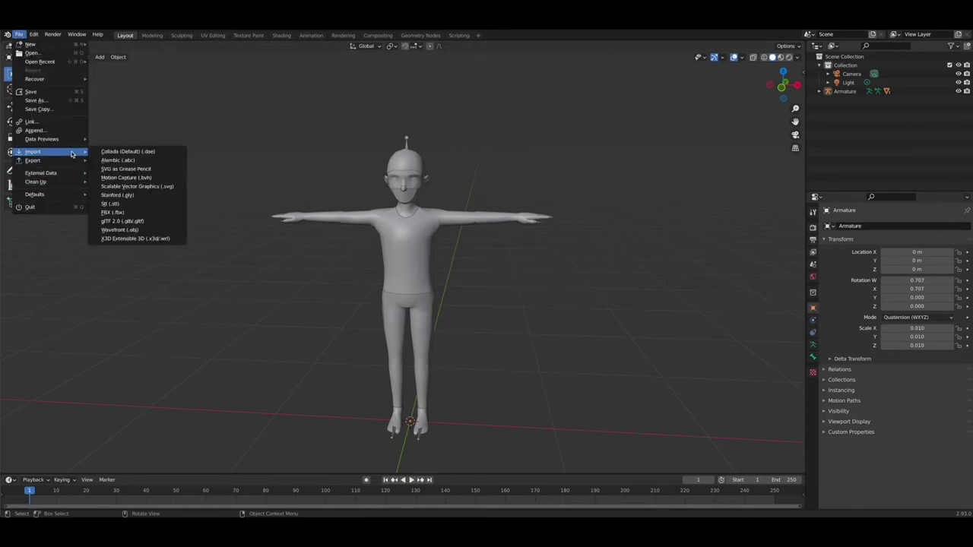
{"action": "left_click", "coordinate": [149, 220]}
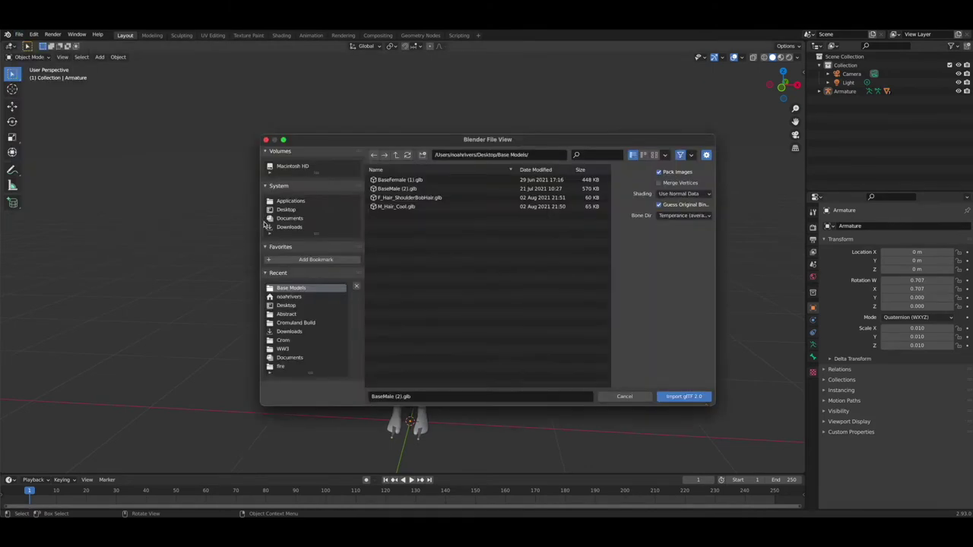
{"action": "left_click", "coordinate": [285, 210]}
{"action": "scroll", "coordinate": [426, 281], "scroll_direction": "down", "scroll_amount": 5}
{"action": "left_click", "coordinate": [383, 278]}
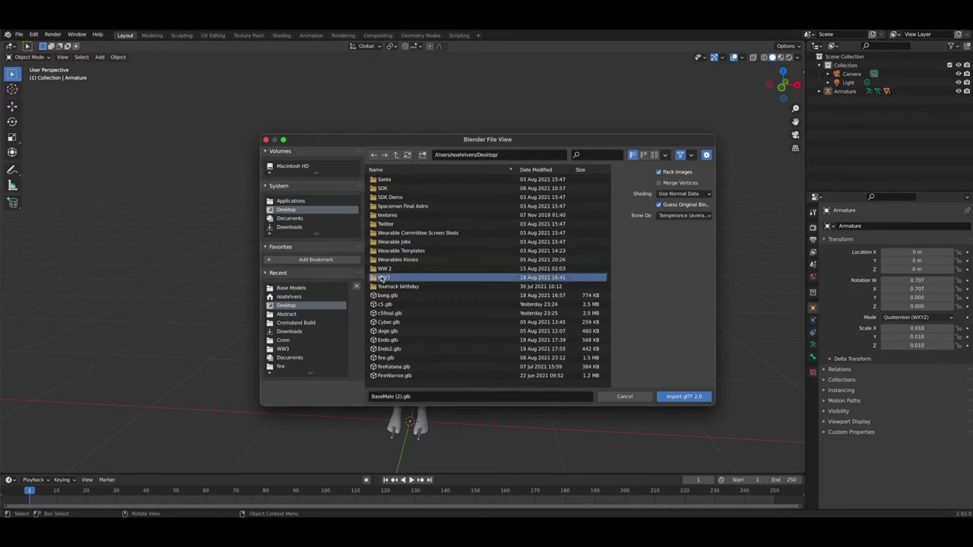
{"action": "double_click", "coordinate": [382, 279]}
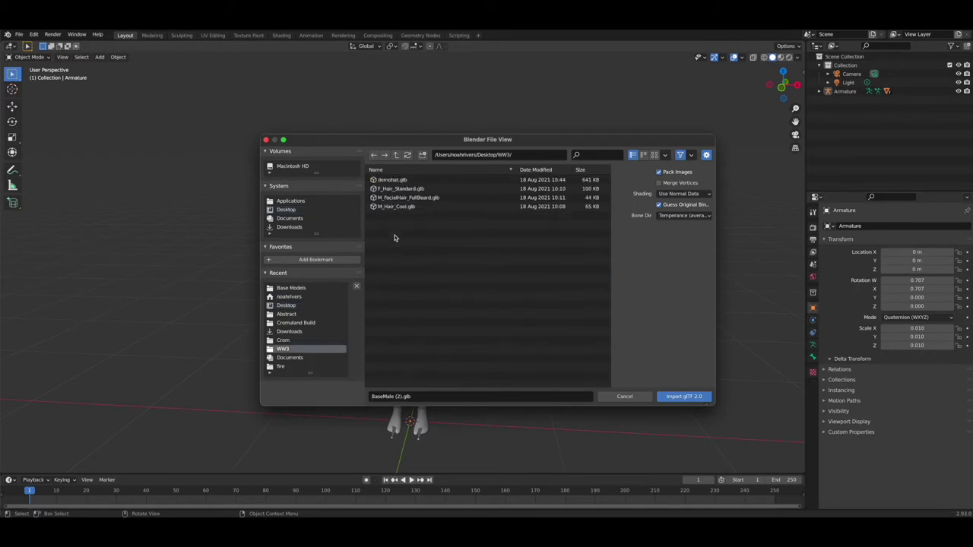
{"action": "double_click", "coordinate": [407, 183]}
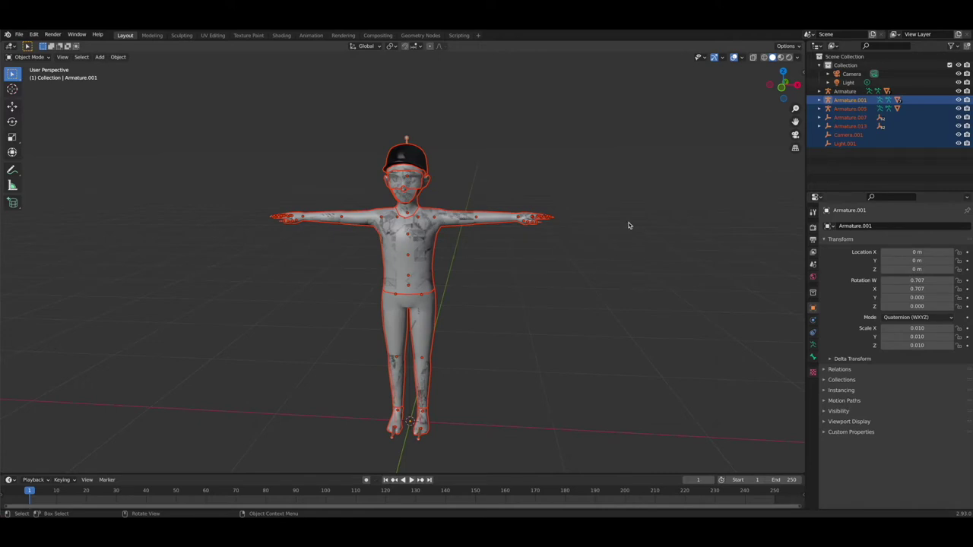
{"action": "left_click", "coordinate": [629, 223]}
{"action": "mouse_move", "coordinate": [783, 89]}
{"action": "left_mouse_down"}
{"action": "mouse_move", "coordinate": [742, 88]}
{"action": "mouse_move", "coordinate": [794, 86]}
{"action": "mouse_move", "coordinate": [783, 88]}
{"action": "left_mouse_up"}
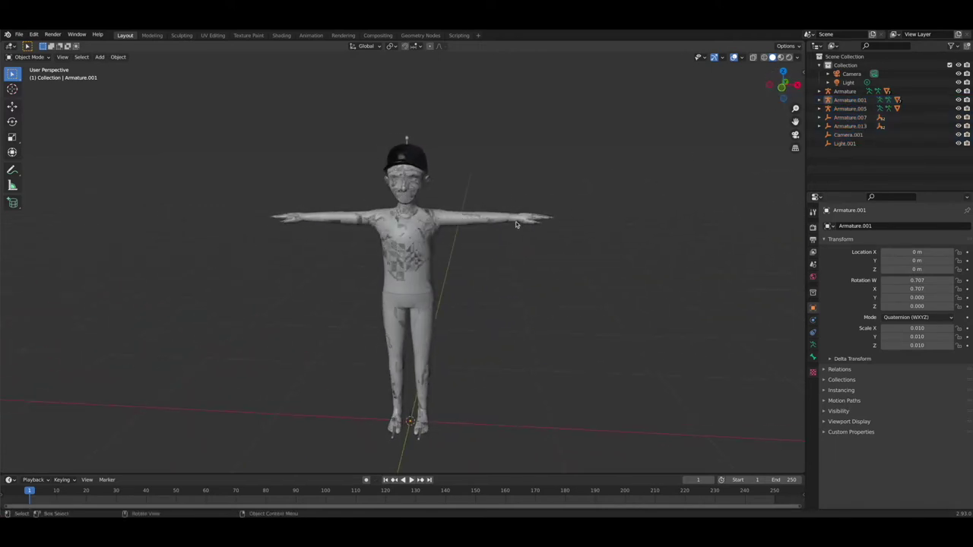
Step: Import the glTF hair model M_Hair_Cool.glb from the WW3 folder
{"action": "left_click", "coordinate": [19, 35]}
{"action": "mouse_move", "coordinate": [46, 152]}
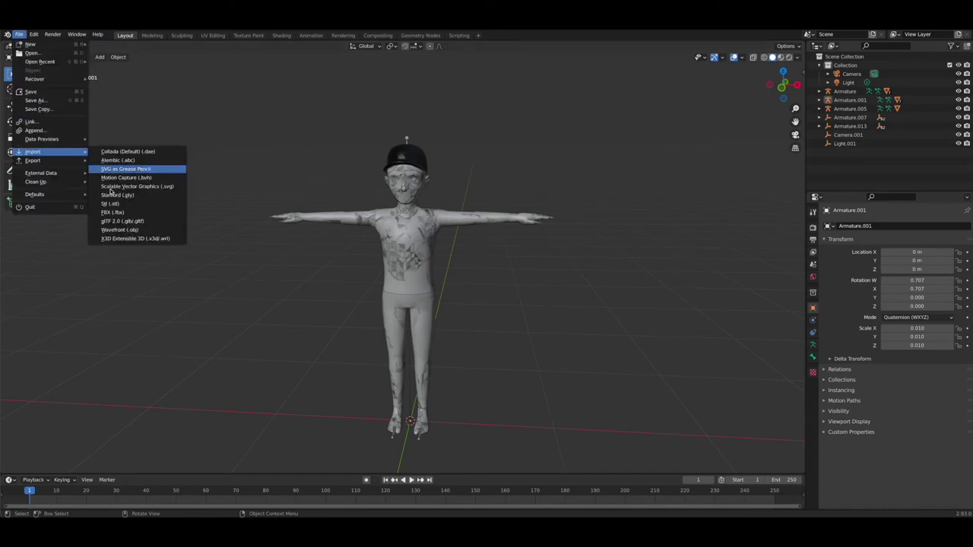
{"action": "left_click", "coordinate": [121, 221]}
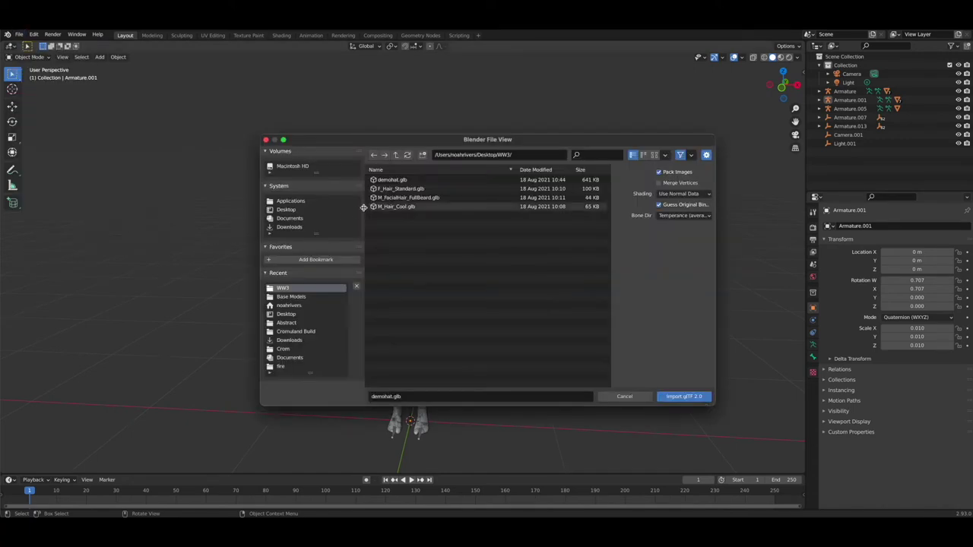
{"action": "double_click", "coordinate": [405, 207]}
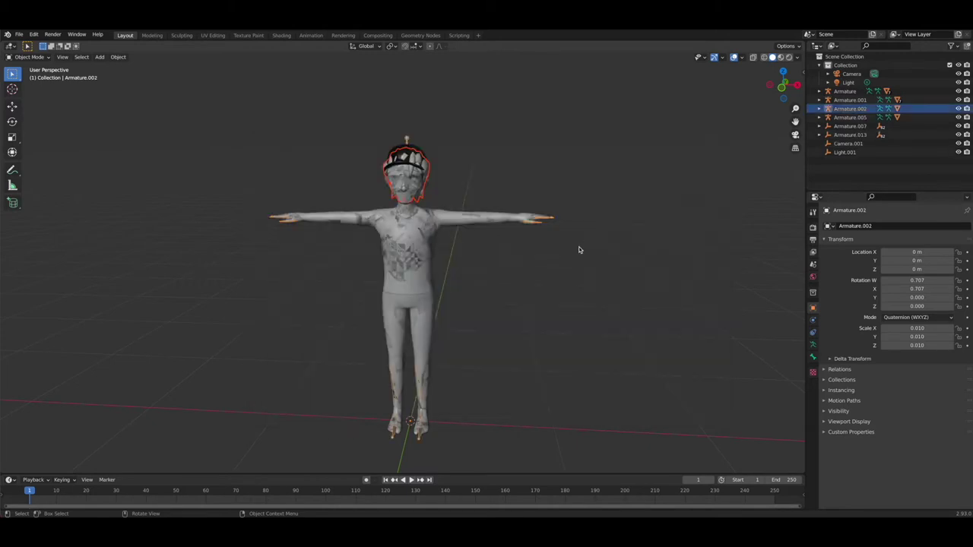
{"action": "left_click", "coordinate": [567, 246]}
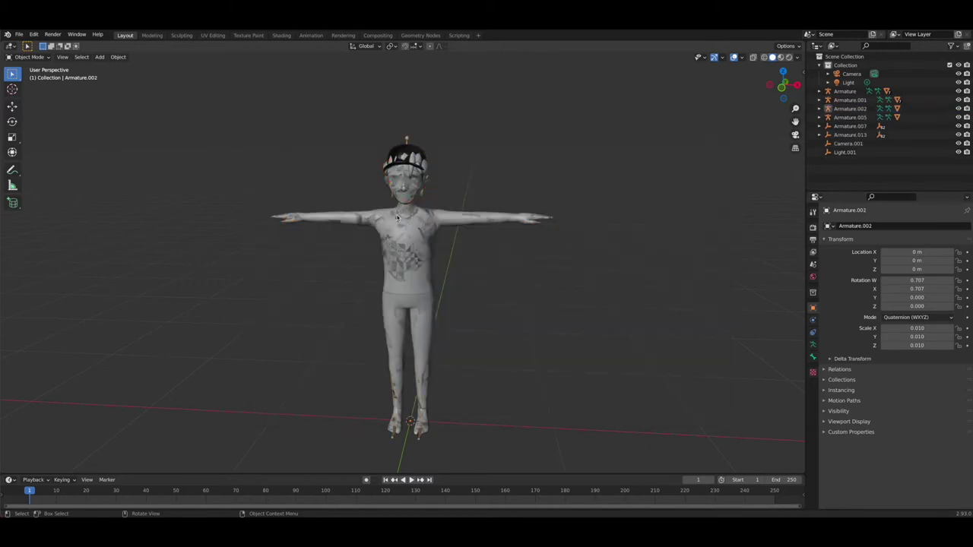
Step: Delete the overlapping upper-body mesh M_uBody_BaseMesh, keeping the other copy of the torso
{"action": "left_click", "coordinate": [343, 218]}
{"action": "right_click", "coordinate": [343, 218]}
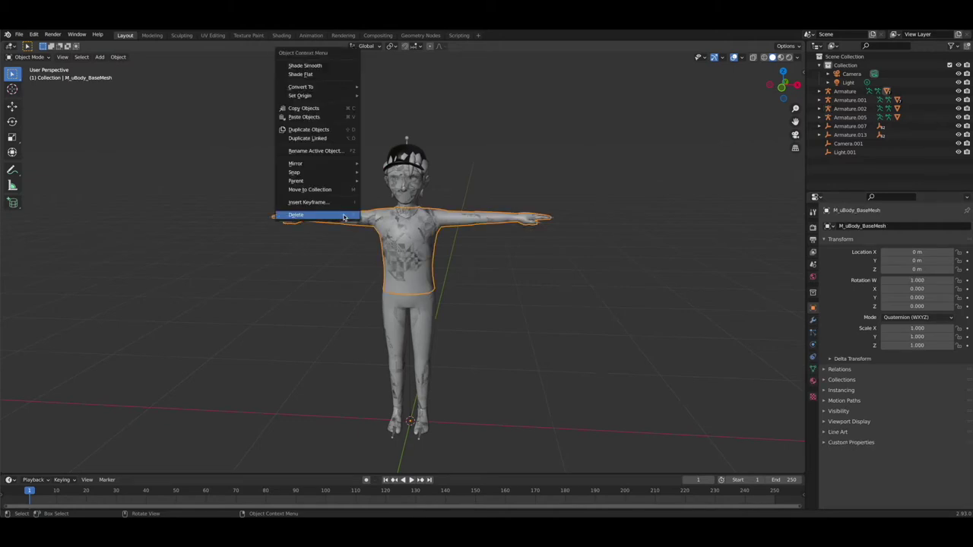
{"action": "left_click", "coordinate": [344, 216]}
{"action": "left_click", "coordinate": [345, 223]}
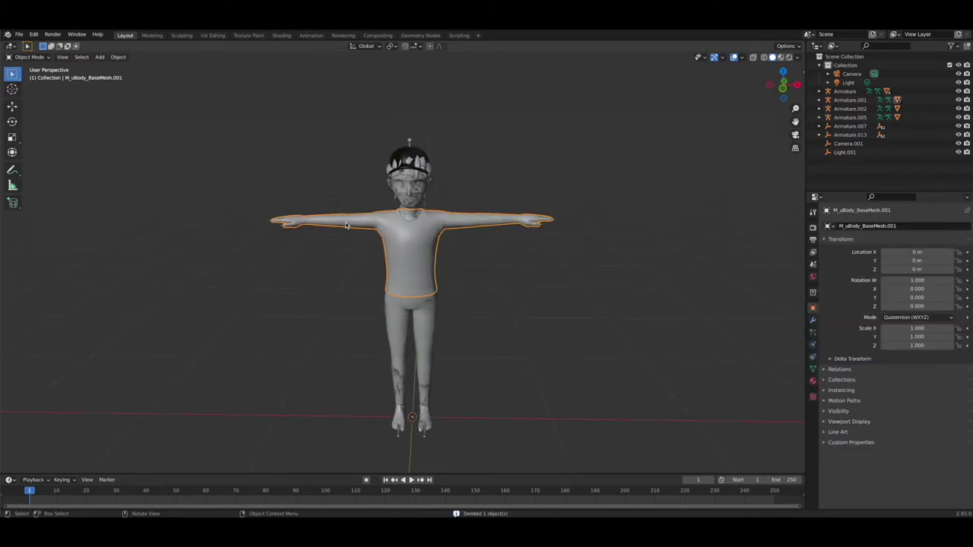
{"action": "right_click", "coordinate": [346, 224]}
Step: Delete the overlapping head mesh M_Head_BaseMesh and clear duplicate parts around the neck and chin
{"action": "left_click", "coordinate": [415, 208]}
{"action": "right_click", "coordinate": [414, 208]}
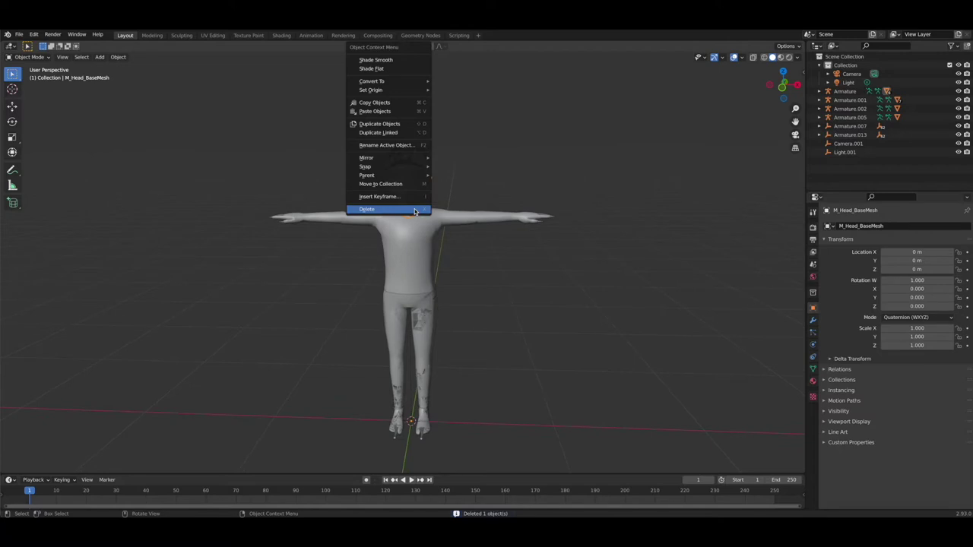
{"action": "left_click", "coordinate": [414, 209]}
{"action": "middle_click_drag", "start_coordinate": [414, 208], "coordinate": [406, 202]}
{"action": "left_click", "coordinate": [407, 200]}
{"action": "right_click", "coordinate": [407, 200]}
{"action": "left_click", "coordinate": [406, 201]}
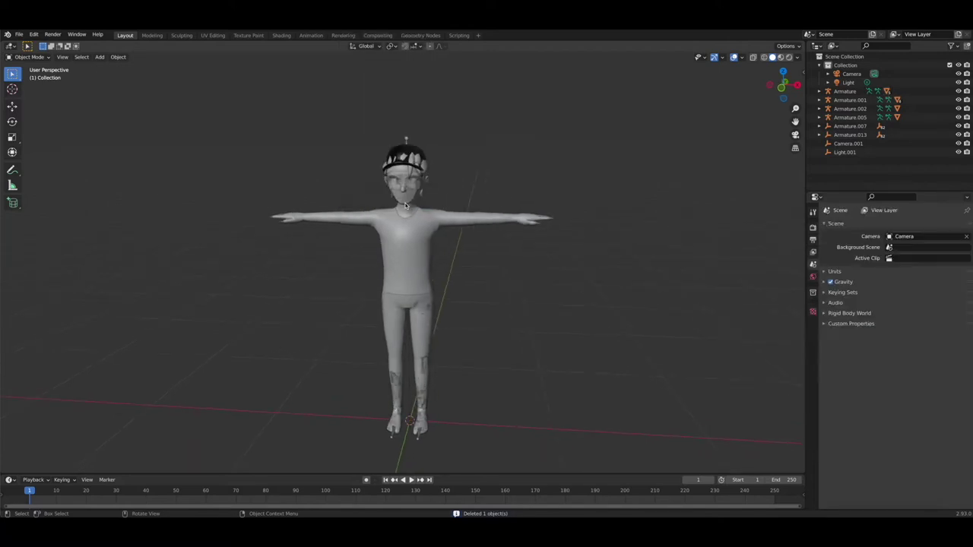
{"action": "left_click", "coordinate": [404, 200]}
{"action": "right_click", "coordinate": [403, 198]}
{"action": "left_click", "coordinate": [402, 203]}
Step: Delete the overlapping facial mask meshes from the head, including M_Mask_Eyes.001
{"action": "left_click", "coordinate": [408, 185]}
{"action": "right_click", "coordinate": [408, 186]}
{"action": "left_click", "coordinate": [407, 197]}
{"action": "left_click", "coordinate": [405, 186]}
{"action": "right_click", "coordinate": [405, 186]}
{"action": "left_click", "coordinate": [405, 199]}
{"action": "middle_click_drag", "start_coordinate": [408, 181], "coordinate": [406, 181]}
{"action": "right_click", "coordinate": [406, 181]}
{"action": "left_click", "coordinate": [406, 185]}
{"action": "left_click", "coordinate": [404, 187]}
{"action": "right_click", "coordinate": [403, 186]}
{"action": "left_click", "coordinate": [397, 199]}
{"action": "left_click", "coordinate": [418, 197]}
{"action": "middle_click_drag", "start_coordinate": [417, 197], "coordinate": [408, 191]}
{"action": "left_click", "coordinate": [407, 189]}
{"action": "right_click", "coordinate": [408, 194]}
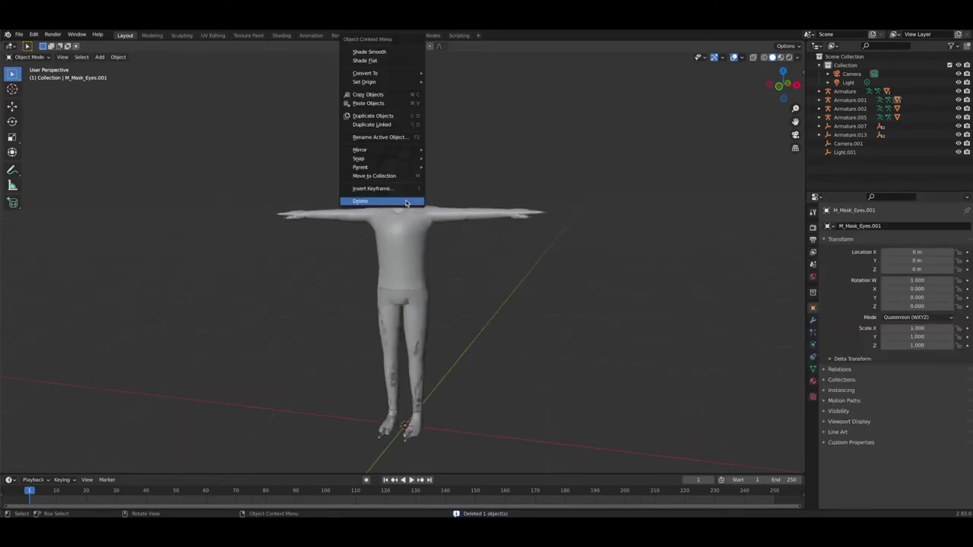
{"action": "left_click", "coordinate": [406, 202]}
Step: Delete both overlapping lower-body meshes so only the armature bones remain for the legs
{"action": "left_click", "coordinate": [415, 314]}
{"action": "right_click", "coordinate": [423, 319]}
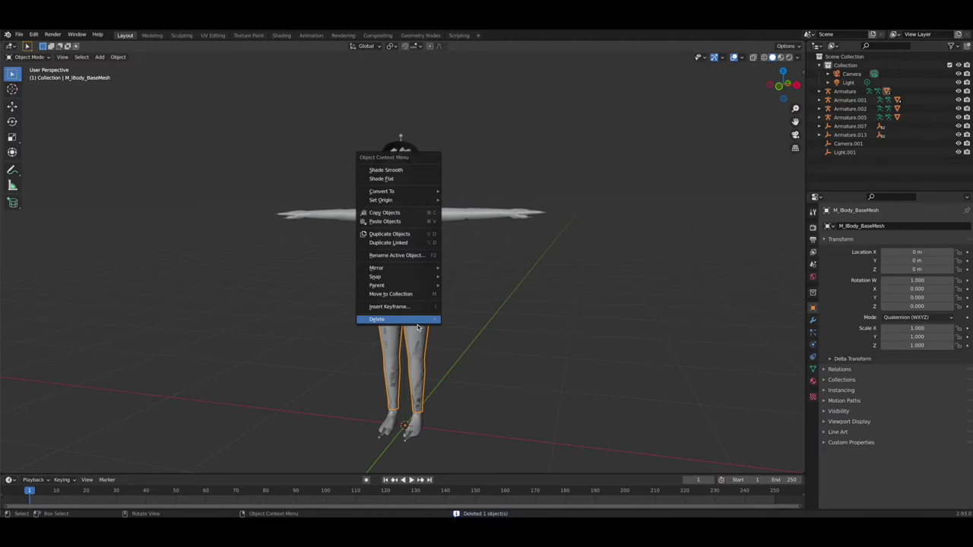
{"action": "left_click", "coordinate": [418, 323]}
{"action": "left_click", "coordinate": [418, 327]}
{"action": "right_click", "coordinate": [417, 327]}
{"action": "left_click", "coordinate": [417, 325]}
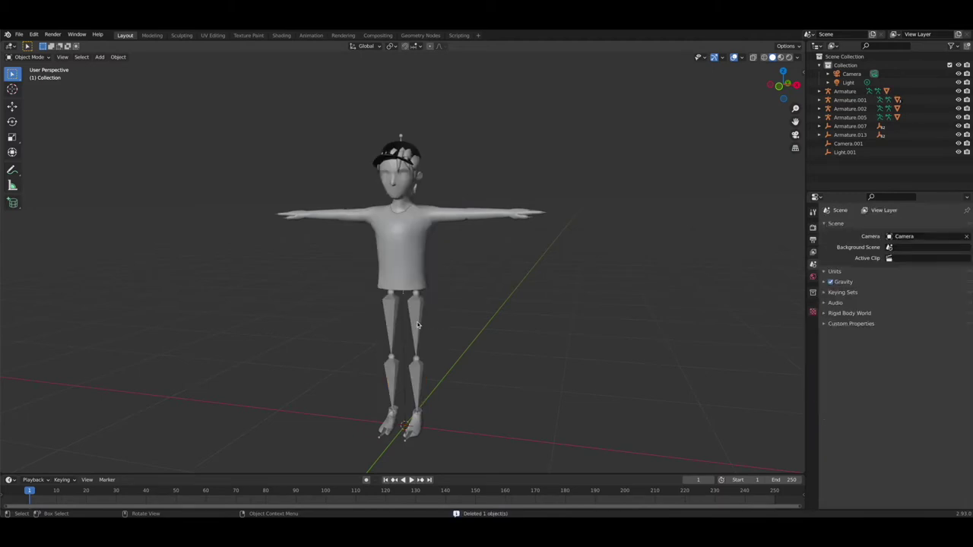
Step: Set the origin of the hat mesh M_Hat_MANA_blue to its geometry, with the Scale tool active
{"action": "left_click_drag", "start_coordinate": [795, 108], "coordinate": [773, 209]}
{"action": "mouse_move", "coordinate": [783, 85]}
{"action": "left_mouse_down"}
{"action": "mouse_move", "coordinate": [325, 87]}
{"action": "mouse_move", "coordinate": [781, 85]}
{"action": "left_mouse_up"}
{"action": "left_click", "coordinate": [396, 171]}
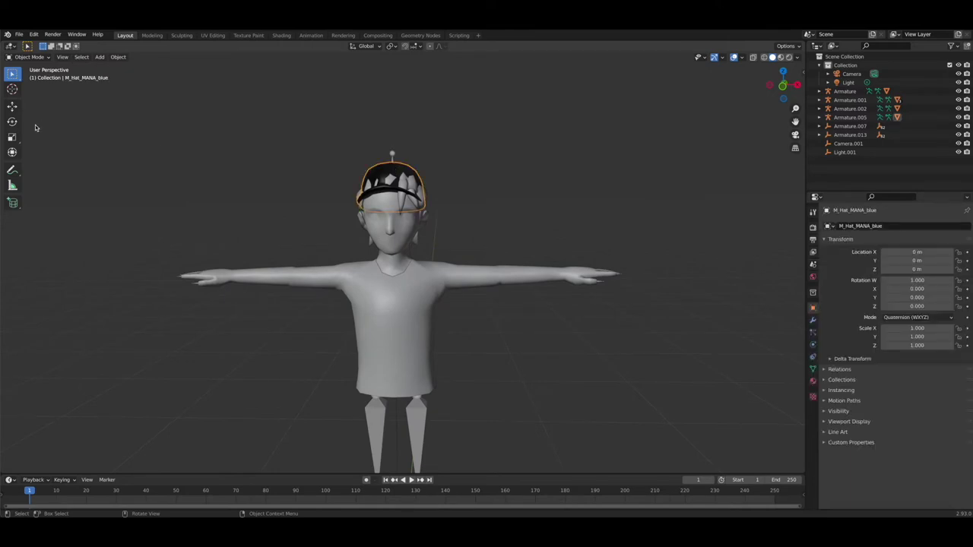
{"action": "left_click", "coordinate": [12, 137]}
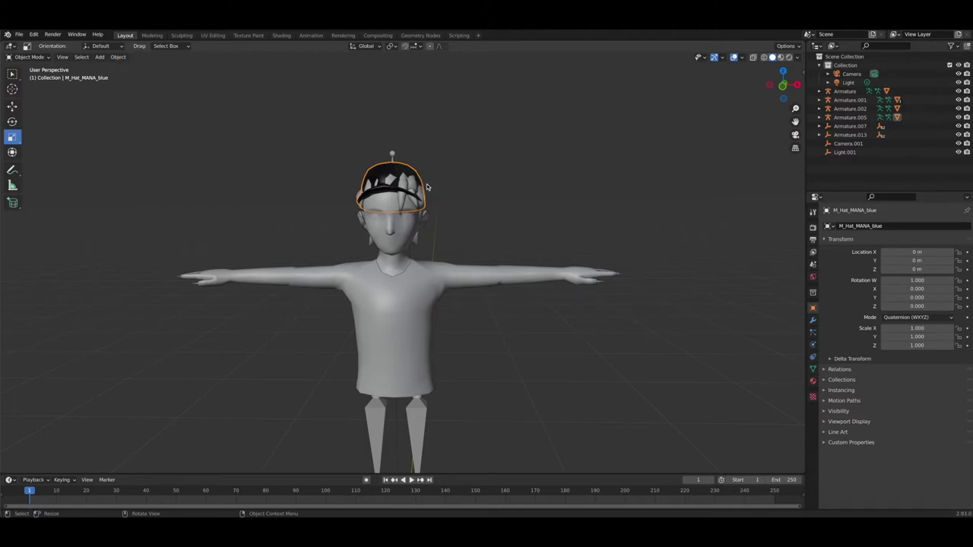
{"action": "mouse_move", "coordinate": [795, 108]}
{"action": "left_mouse_down"}
{"action": "mouse_move", "coordinate": [795, 175]}
{"action": "mouse_move", "coordinate": [795, 126]}
{"action": "left_mouse_up"}
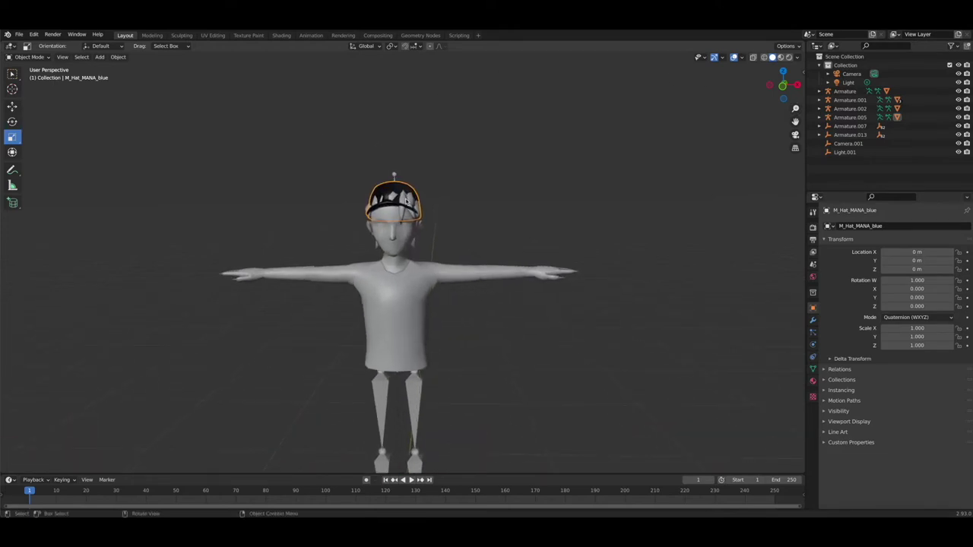
{"action": "left_click", "coordinate": [118, 57]}
{"action": "mouse_move", "coordinate": [130, 77]}
{"action": "left_click", "coordinate": [209, 85]}
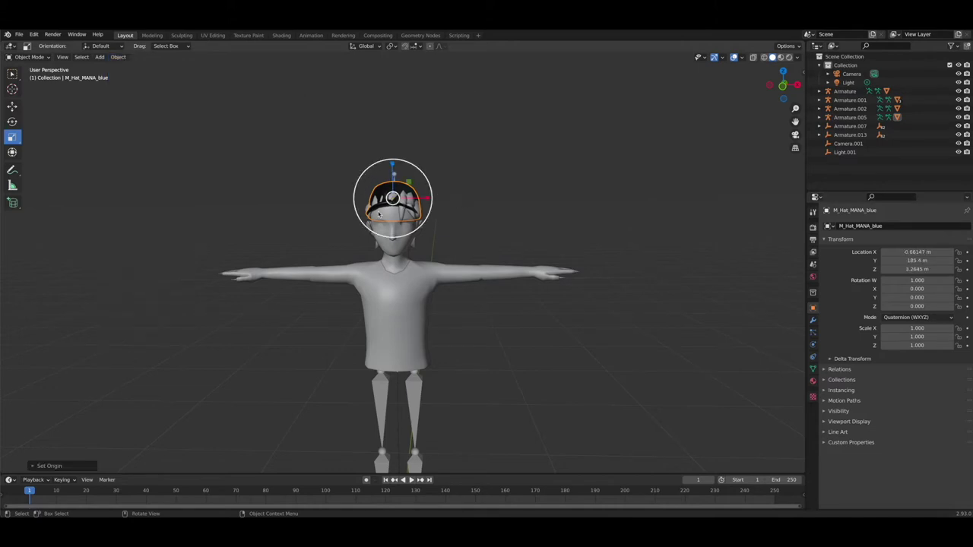
Step: Try scaling the hat up uniformly to cover the hair, and undo the scaling
{"action": "mouse_move", "coordinate": [415, 172]}
{"action": "left_mouse_down"}
{"action": "mouse_move", "coordinate": [432, 158]}
{"action": "mouse_move", "coordinate": [430, 167]}
{"action": "left_mouse_up"}
{"action": "left_click", "coordinate": [518, 213]}
{"action": "mouse_move", "coordinate": [783, 90]}
{"action": "left_mouse_down"}
{"action": "mouse_move", "coordinate": [640, 91]}
{"action": "mouse_move", "coordinate": [869, 89]}
{"action": "mouse_move", "coordinate": [782, 92]}
{"action": "left_mouse_up"}
{"action": "key", "text": "ctrl+z"}
{"action": "key", "text": "ctrl+z"}
{"action": "left_click", "coordinate": [597, 150]}
Step: Convert all faces of the M_Hair_Cool mesh from triangles to quads in face-select Edit Mode, and deselect them
{"action": "left_click_drag", "start_coordinate": [795, 109], "coordinate": [781, 88]}
{"action": "left_click", "coordinate": [317, 182]}
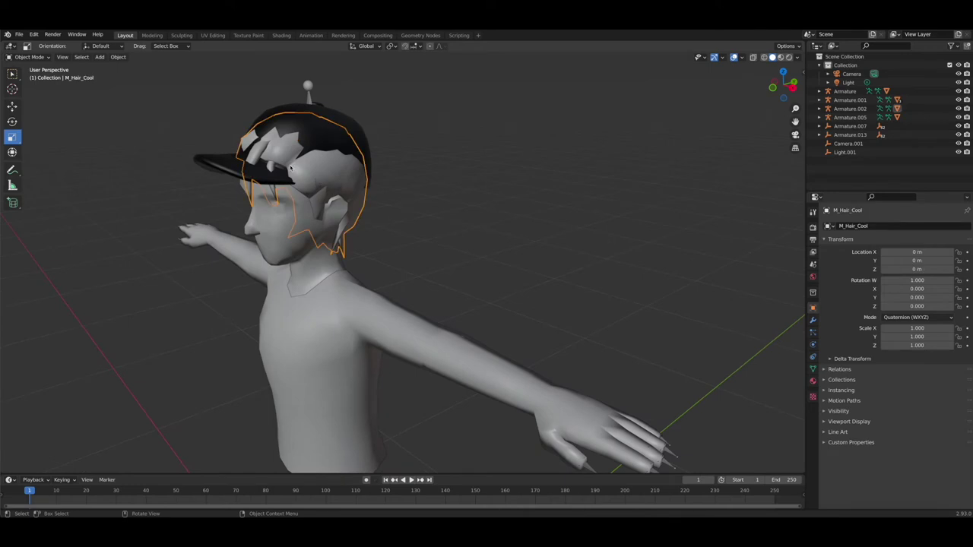
{"action": "left_click", "coordinate": [24, 58]}
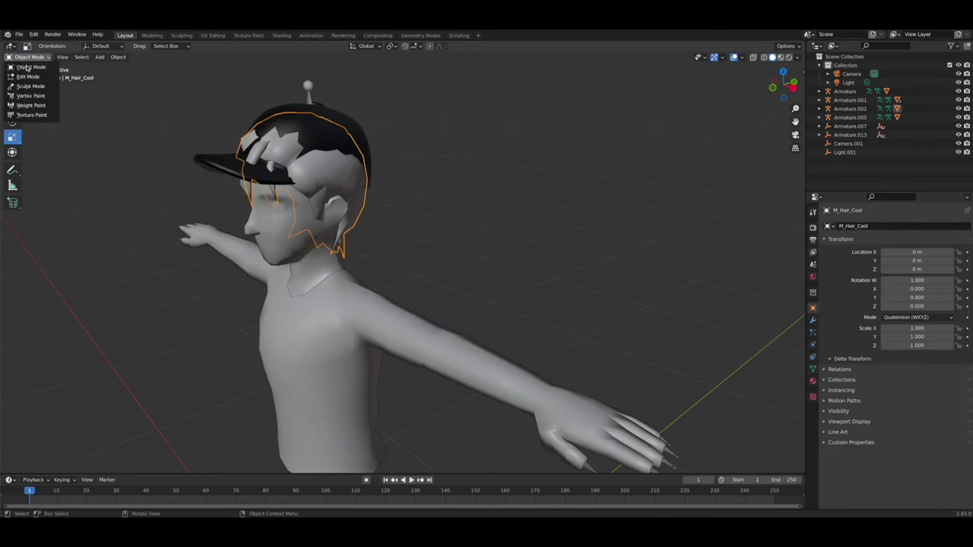
{"action": "left_click", "coordinate": [27, 78]}
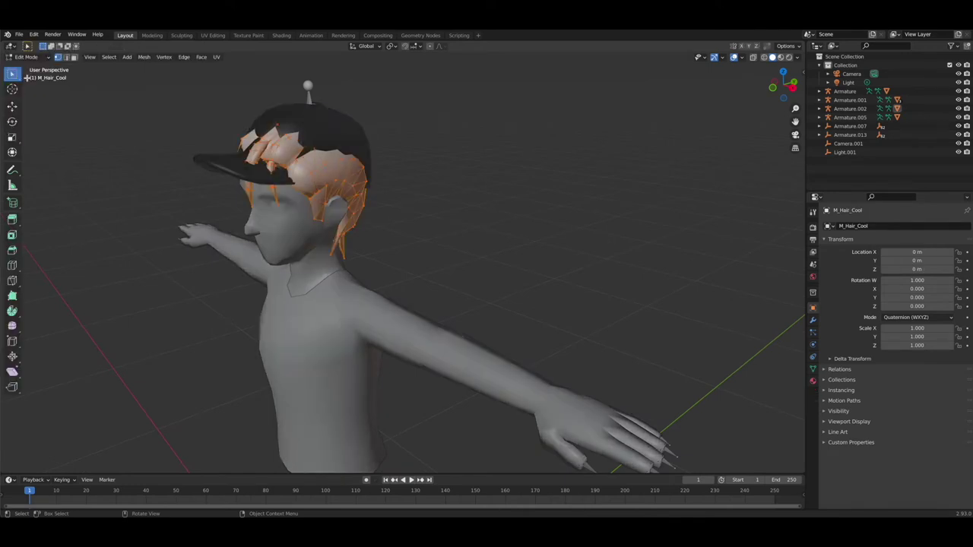
{"action": "left_click", "coordinate": [75, 57]}
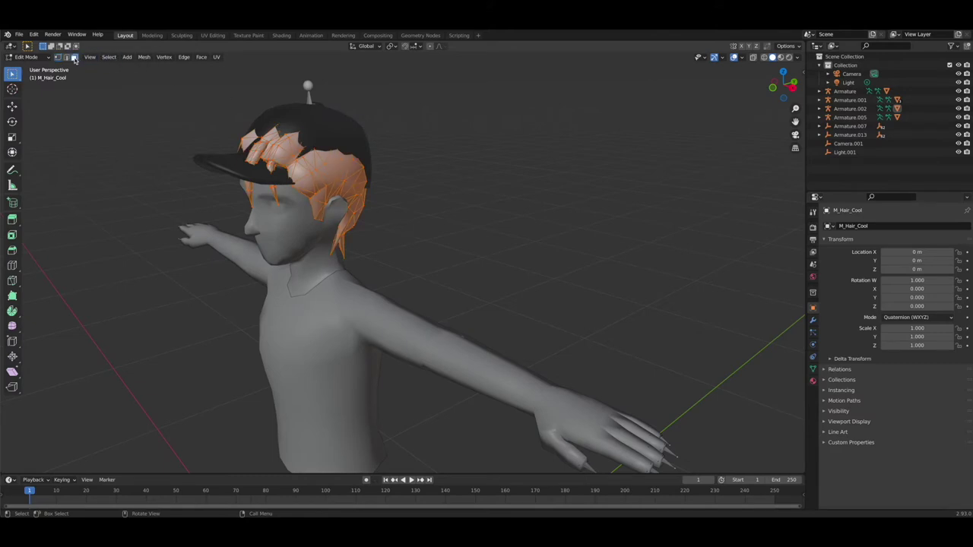
{"action": "right_click", "coordinate": [434, 181]}
{"action": "mouse_move", "coordinate": [435, 183]}
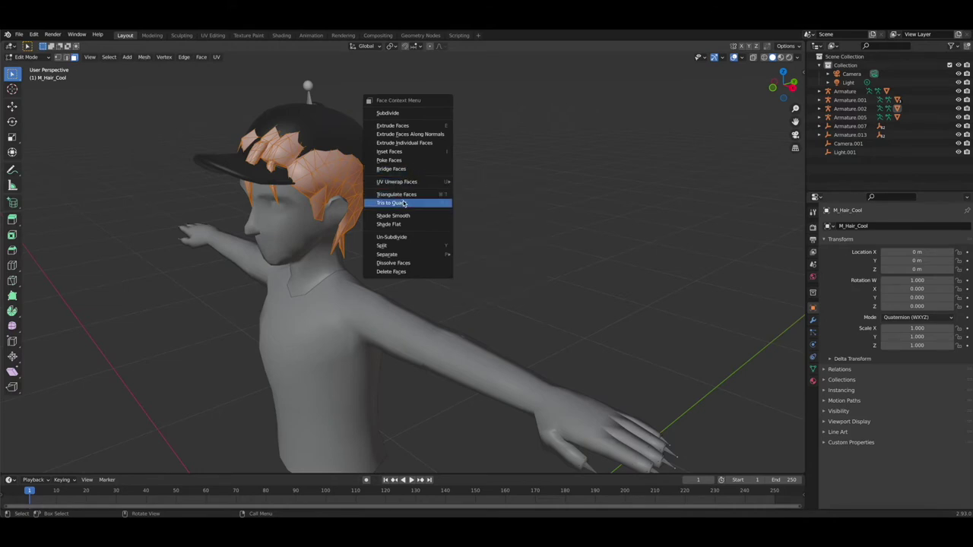
{"action": "left_click", "coordinate": [403, 204]}
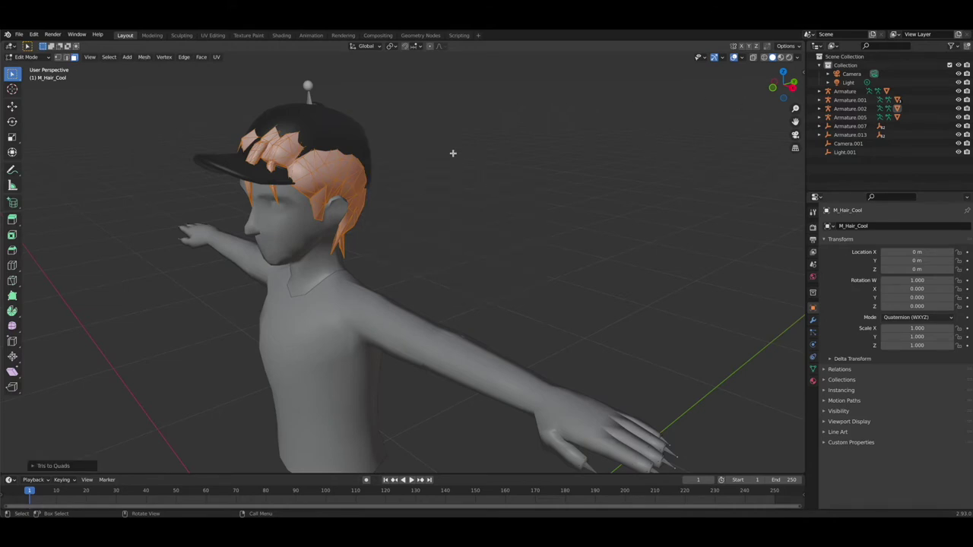
{"action": "left_click", "coordinate": [583, 138]}
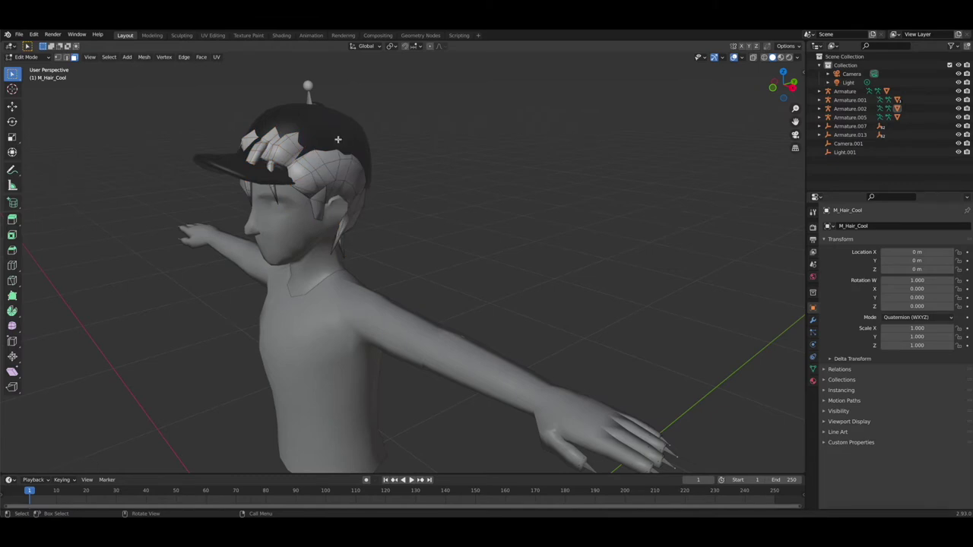
{"action": "left_click_drag", "start_coordinate": [774, 85], "coordinate": [806, 86]}
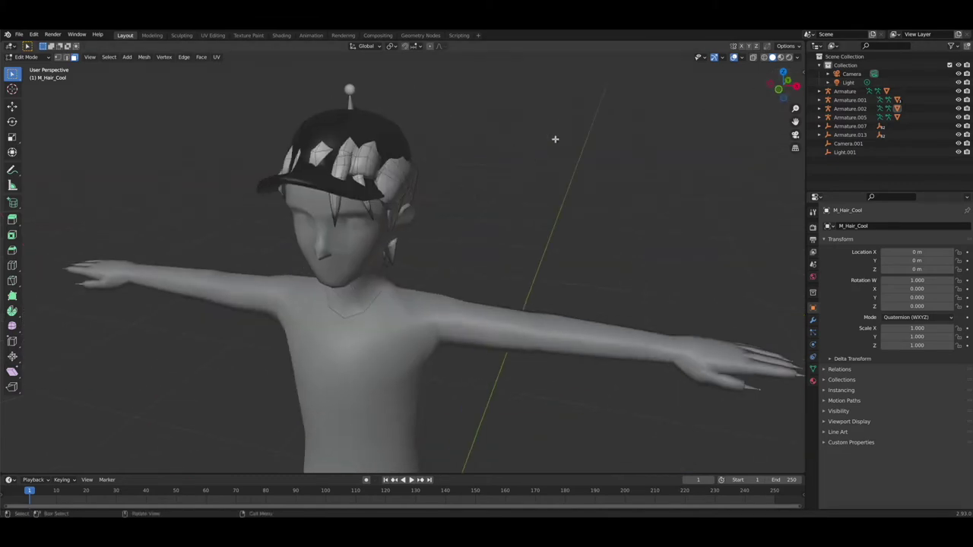
Step: Select the hair faces poking through the front of the hat and along its edge above the character's left temple
{"action": "left_click_drag", "start_coordinate": [306, 131], "coordinate": [382, 177]}
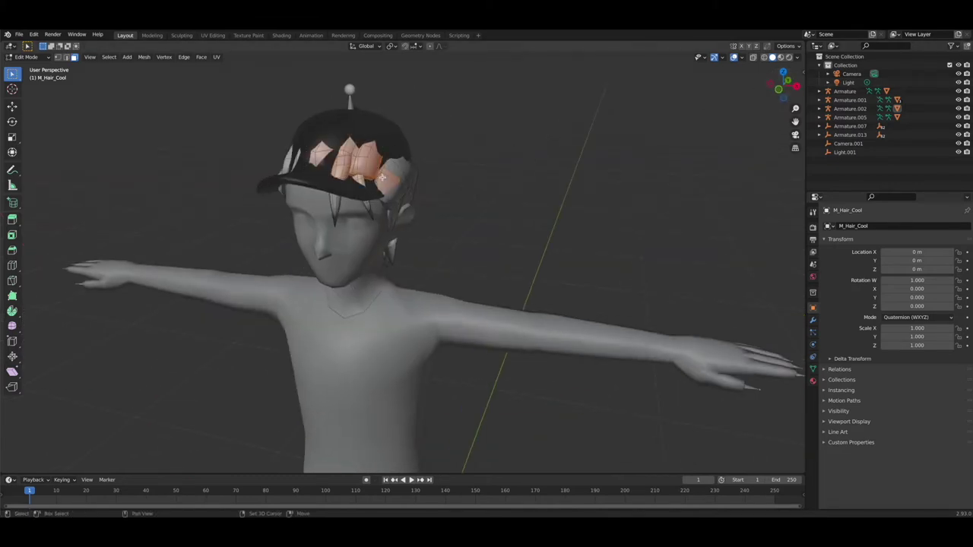
{"action": "left_click_drag", "start_coordinate": [785, 85], "coordinate": [826, 68]}
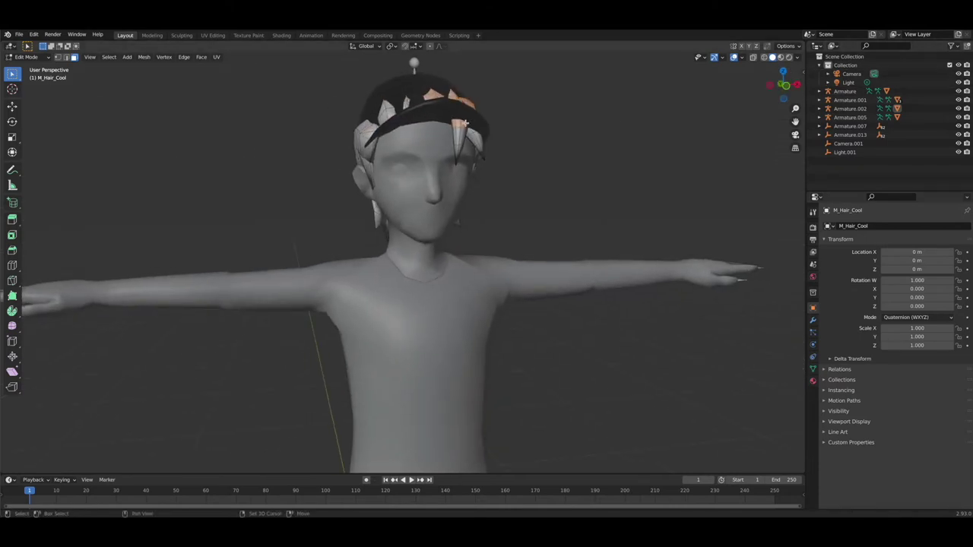
{"action": "left_click_drag", "start_coordinate": [795, 109], "coordinate": [788, 208]}
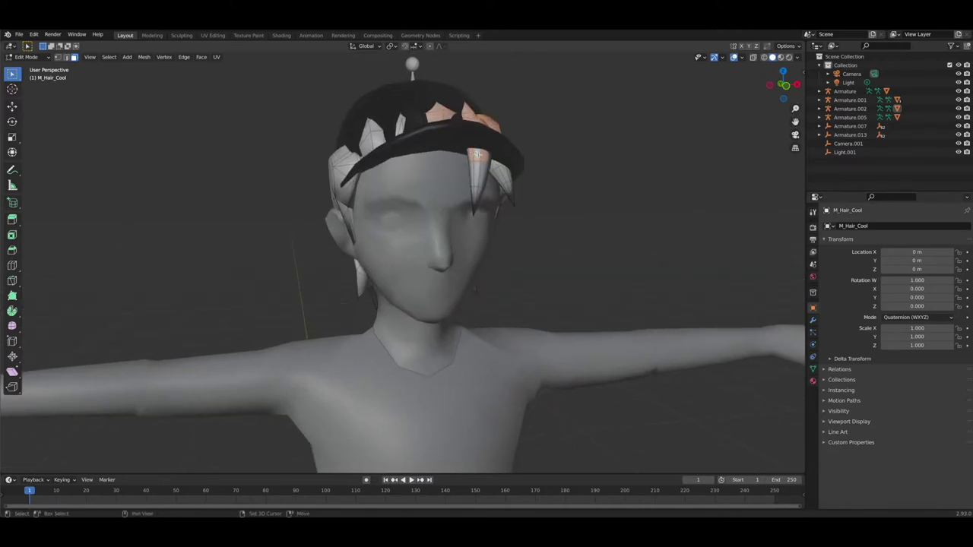
{"action": "left_click_drag", "start_coordinate": [773, 88], "coordinate": [702, 91]}
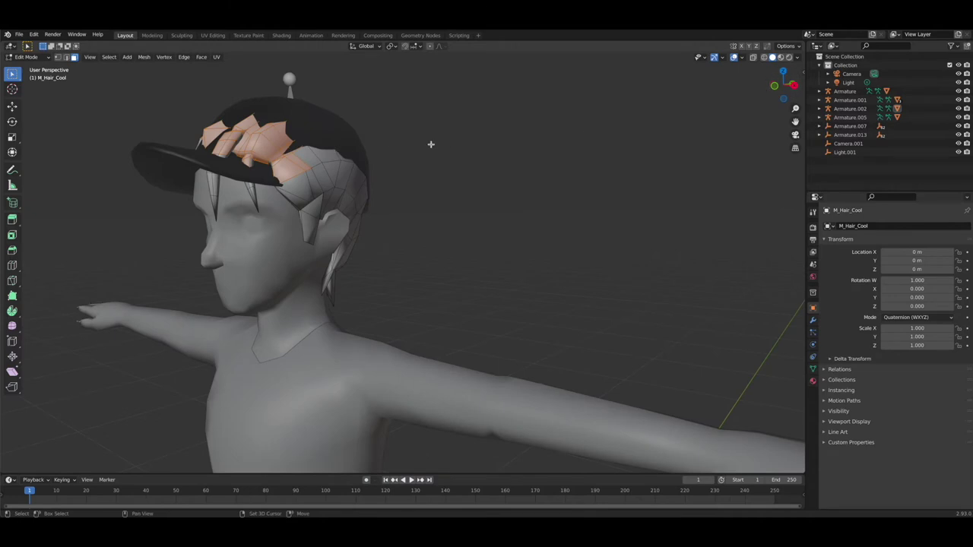
{"action": "left_click", "coordinate": [309, 152], "text": "shift"}
{"action": "left_click", "coordinate": [327, 153], "text": "shift"}
{"action": "left_click", "coordinate": [344, 155], "text": "shift"}
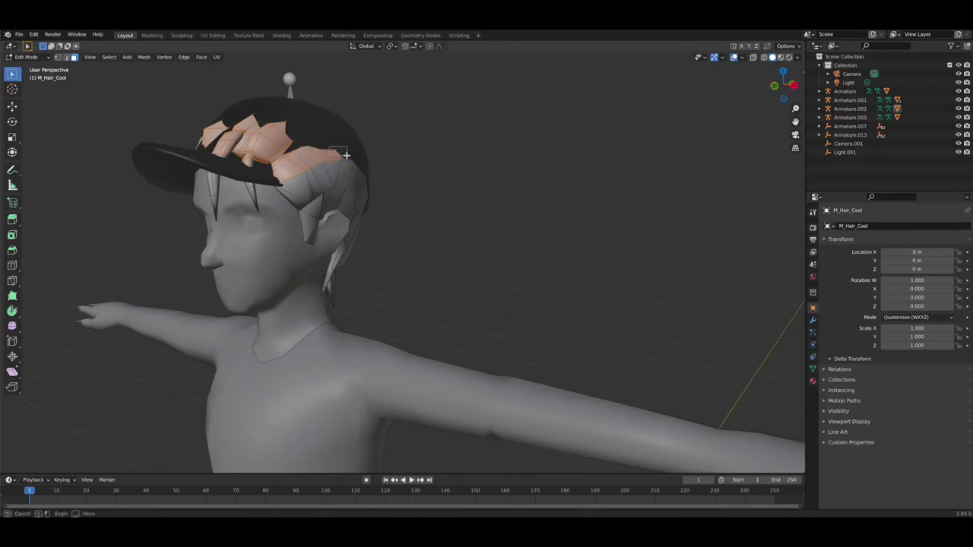
Step: Add the hair faces poking through the hat on the character's right side, from the forehead to behind the ear, to the selection
{"action": "left_click_drag", "start_coordinate": [777, 95], "coordinate": [916, 94]}
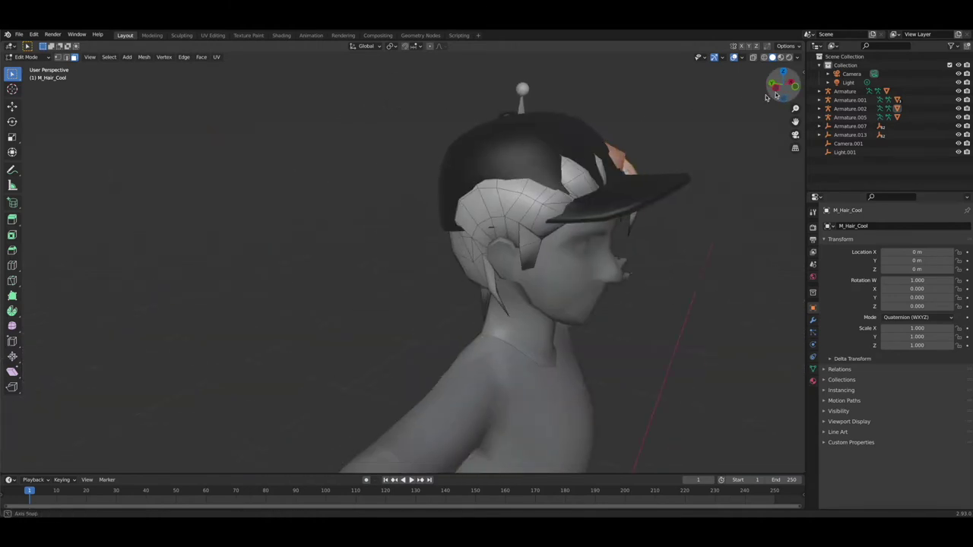
{"action": "left_click_drag", "start_coordinate": [593, 152], "coordinate": [564, 199], "text": "shift"}
{"action": "left_click_drag", "start_coordinate": [561, 162], "coordinate": [528, 197], "text": "shift"}
{"action": "left_click_drag", "start_coordinate": [583, 179], "coordinate": [510, 214], "text": "shift"}
{"action": "left_click_drag", "start_coordinate": [510, 158], "coordinate": [462, 207], "text": "shift"}
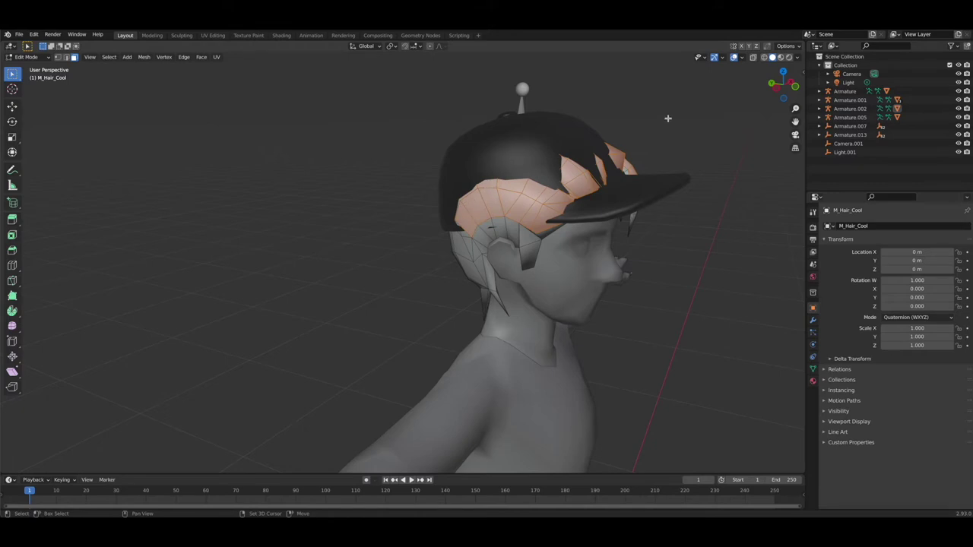
Step: Extend the face selection over the hair poking through the hat above and behind the character's left ear
{"action": "left_click_drag", "start_coordinate": [785, 85], "coordinate": [970, 86]}
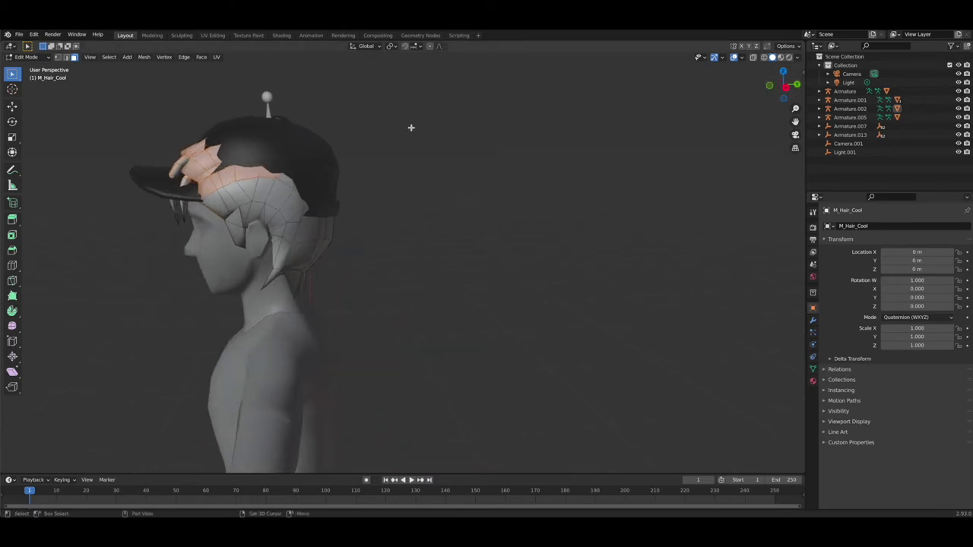
{"action": "left_click_drag", "start_coordinate": [300, 160], "coordinate": [295, 210]}
{"action": "left_click_drag", "start_coordinate": [279, 158], "coordinate": [224, 196], "text": "shift"}
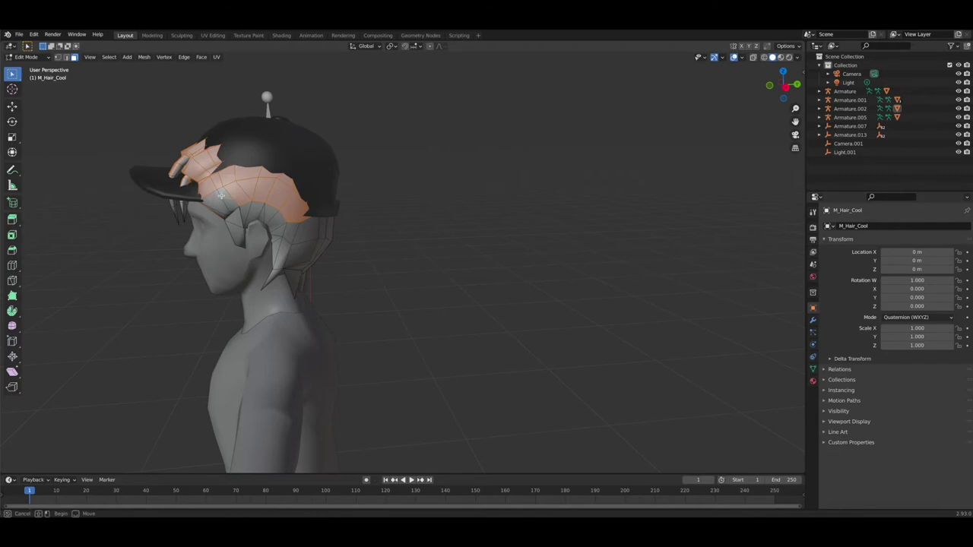
{"action": "left_click_drag", "start_coordinate": [223, 195], "coordinate": [224, 195], "text": "shift"}
Step: Try deleting the selected hair faces, check the character's right side, and undo the deletion
{"action": "right_click", "coordinate": [249, 179]}
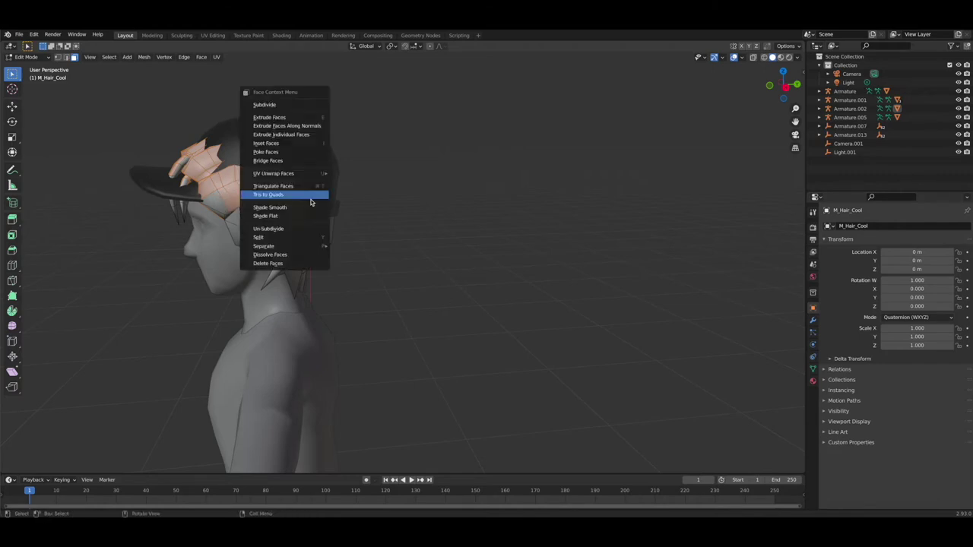
{"action": "left_click", "coordinate": [286, 266]}
{"action": "left_click_drag", "start_coordinate": [779, 86], "coordinate": [972, 77]}
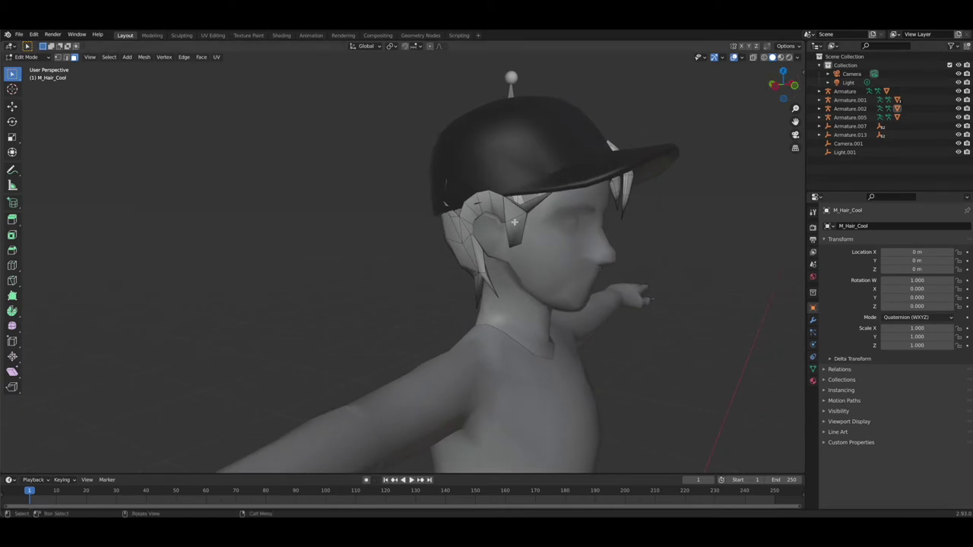
{"action": "key", "text": "ctrl+z"}
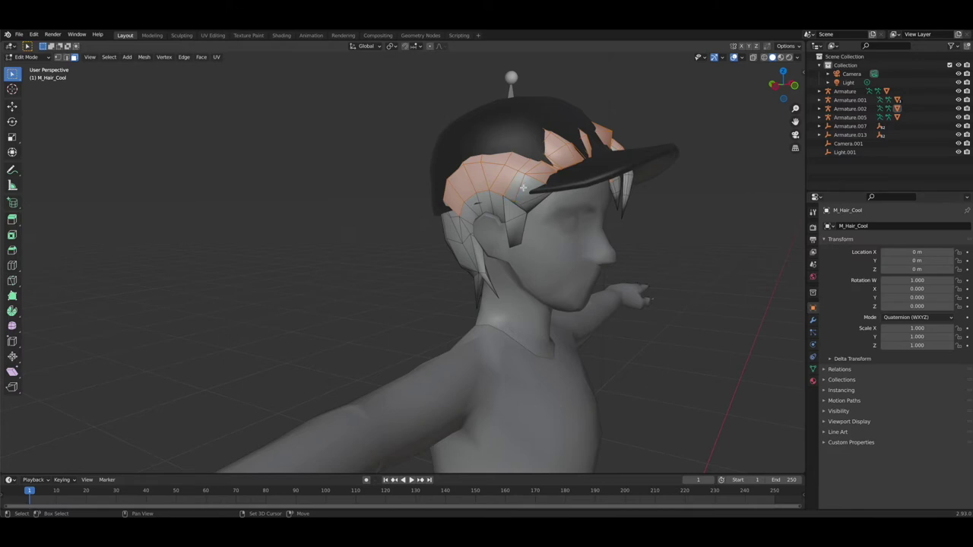
Step: Try deleting the selected hair faces while keeping the faces at the right temple
{"action": "right_click", "coordinate": [686, 213]}
{"action": "left_click", "coordinate": [688, 216]}
{"action": "middle_click_drag", "start_coordinate": [683, 216], "coordinate": [693, 214]}
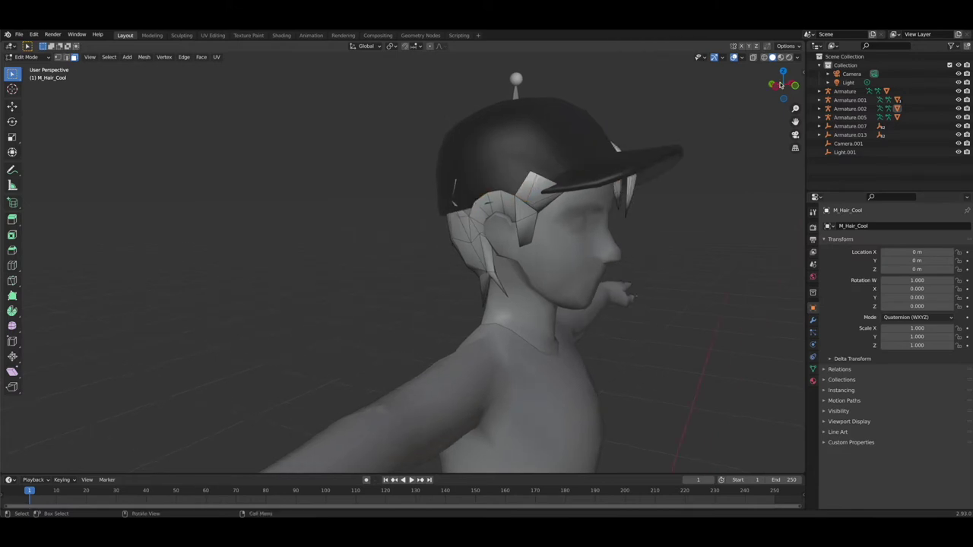
Step: Select the leftover hair faces poking through the hat's front left, leave out the fringe strand, and delete them
{"action": "left_click_drag", "start_coordinate": [780, 88], "coordinate": [676, 91]}
{"action": "left_click_drag", "start_coordinate": [276, 168], "coordinate": [300, 182]}
{"action": "left_click_drag", "start_coordinate": [302, 185], "coordinate": [344, 212], "text": "shift"}
{"action": "left_click_drag", "start_coordinate": [272, 190], "coordinate": [309, 210], "text": "shift"}
{"action": "left_click_drag", "start_coordinate": [768, 74], "coordinate": [734, 74]}
{"action": "left_click_drag", "start_coordinate": [375, 164], "coordinate": [334, 143], "text": "ctrl"}
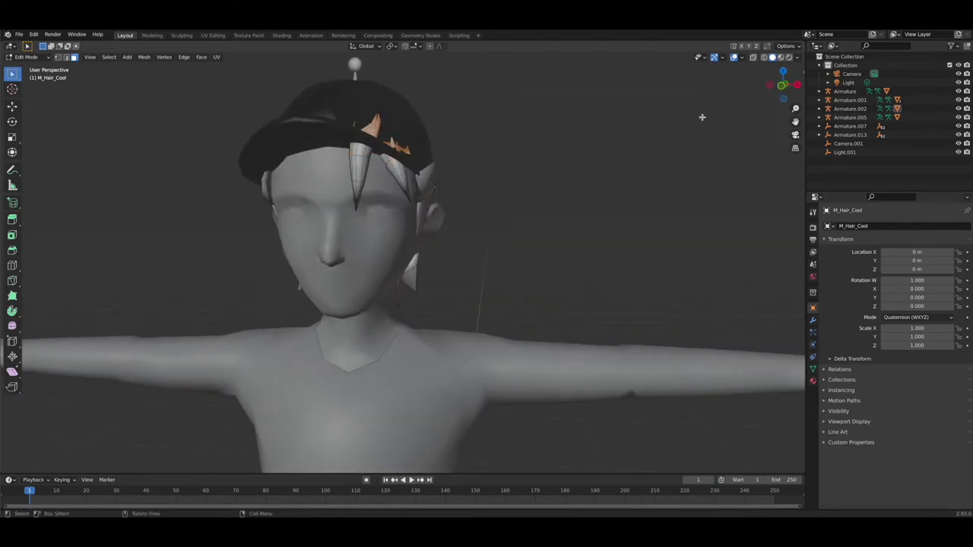
{"action": "left_click_drag", "start_coordinate": [773, 92], "coordinate": [755, 108]}
{"action": "right_click", "coordinate": [408, 220]}
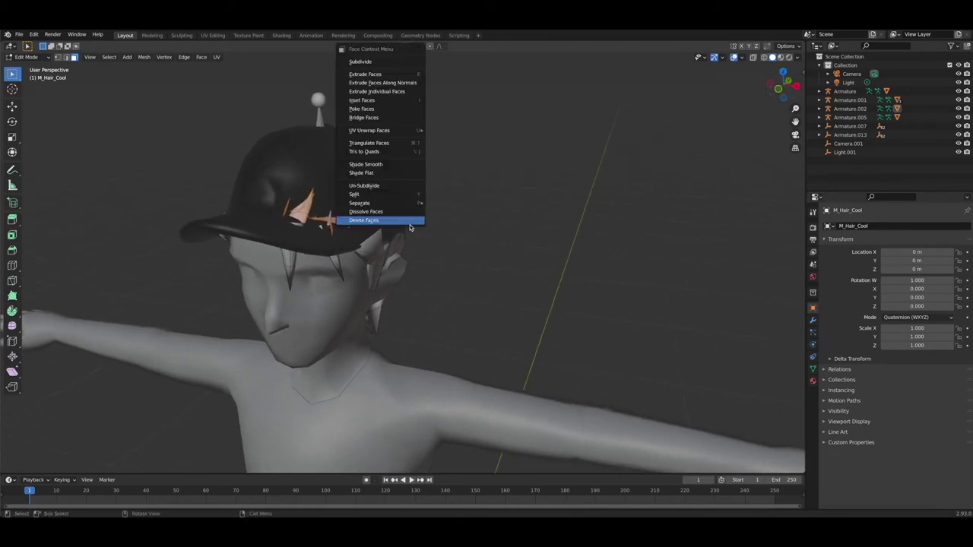
{"action": "left_click", "coordinate": [408, 221]}
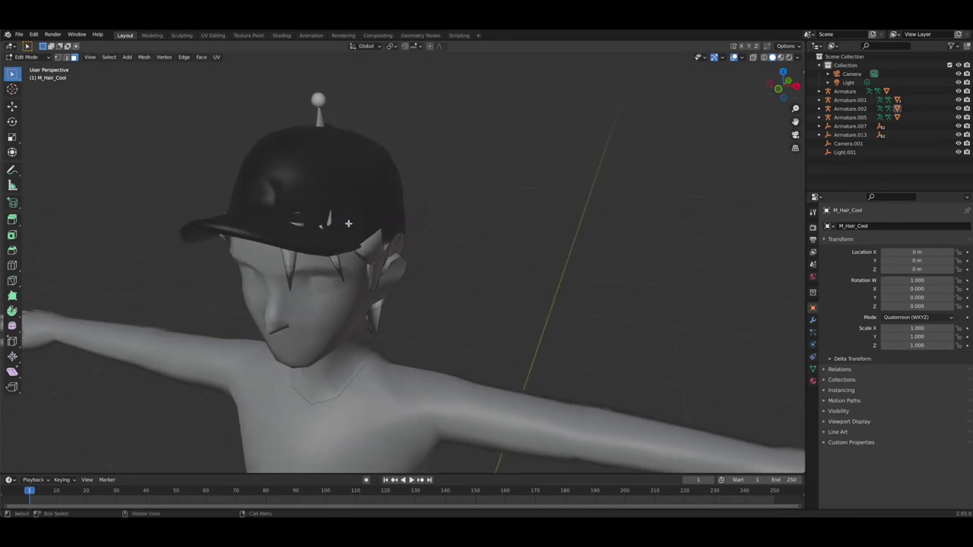
Step: Delete the remaining small hair slivers showing through the hat above the brim
{"action": "left_click", "coordinate": [299, 213], "text": "shift"}
{"action": "right_click", "coordinate": [413, 220]}
{"action": "left_click", "coordinate": [413, 221]}
{"action": "right_click", "coordinate": [370, 228]}
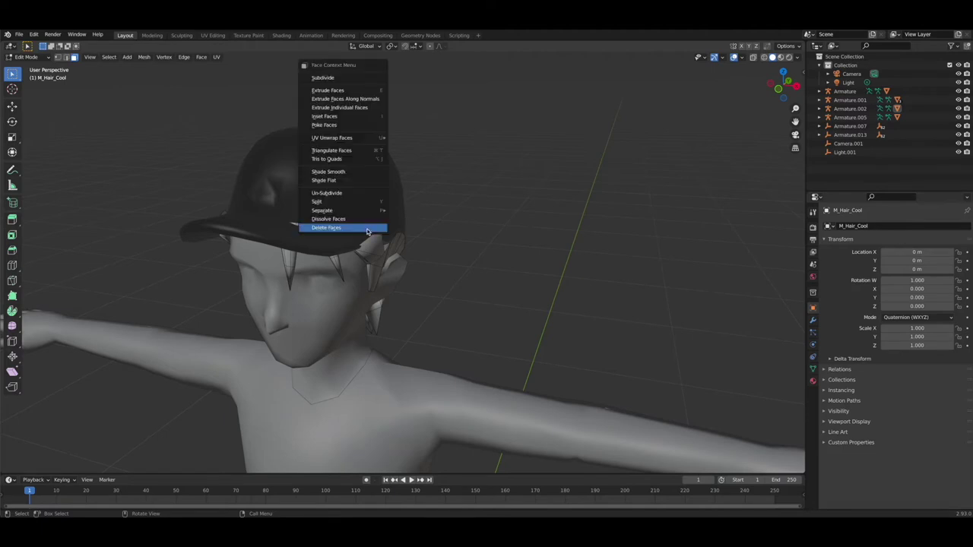
{"action": "left_click", "coordinate": [369, 228]}
Step: Undo the hair face deletions to restore the full selection of faces poking through the hat
{"action": "left_click_drag", "start_coordinate": [773, 83], "coordinate": [805, 59]}
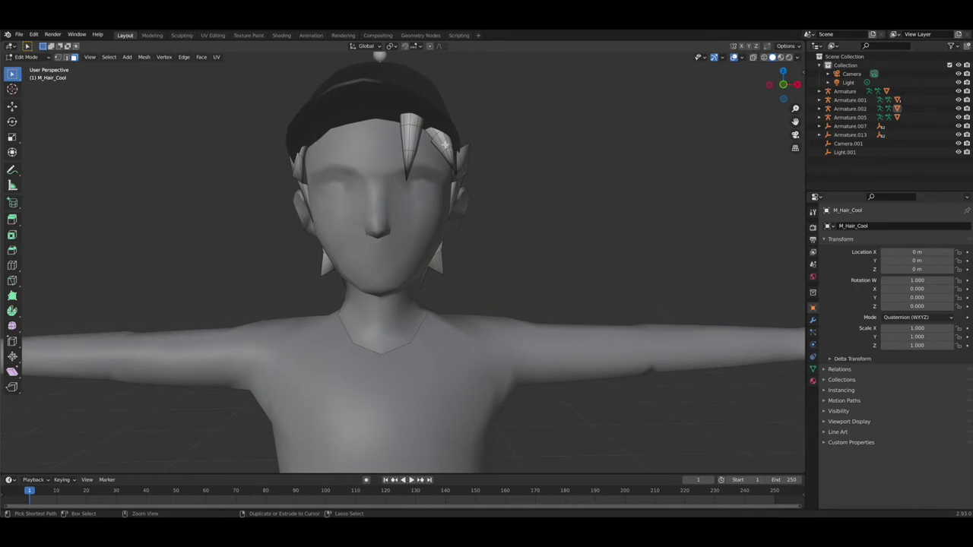
{"action": "mouse_move", "coordinate": [782, 93]}
{"action": "left_mouse_down"}
{"action": "mouse_move", "coordinate": [743, 121]}
{"action": "mouse_move", "coordinate": [778, 92]}
{"action": "left_mouse_up"}
{"action": "key", "text": "ctrl+z"}
{"action": "key", "text": "ctrl+z"}
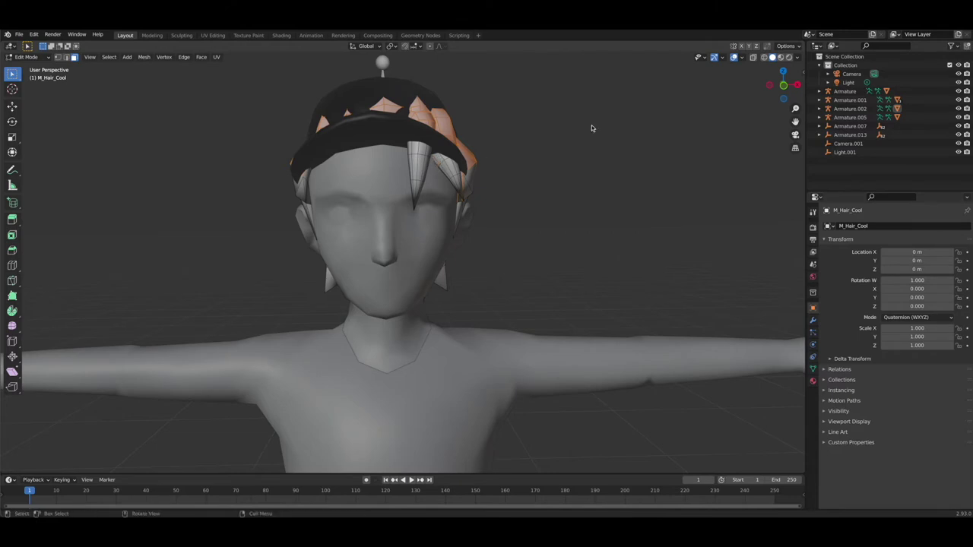
Step: Deselect the hair faces at the character's left temple, using wireframe shading to reach the hidden ones
{"action": "left_click_drag", "start_coordinate": [767, 86], "coordinate": [771, 89]}
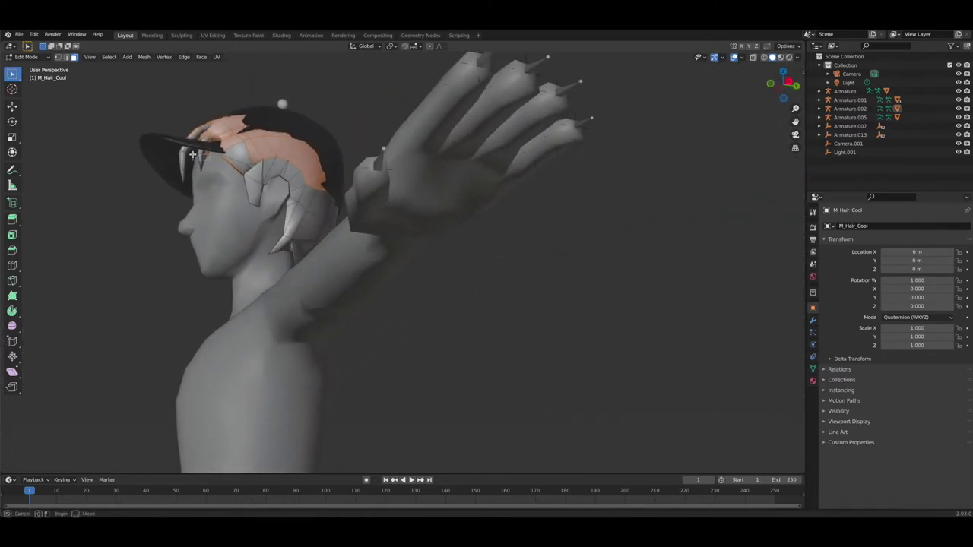
{"action": "left_click_drag", "start_coordinate": [771, 82], "coordinate": [849, 70]}
{"action": "left_click_drag", "start_coordinate": [388, 166], "coordinate": [371, 140]}
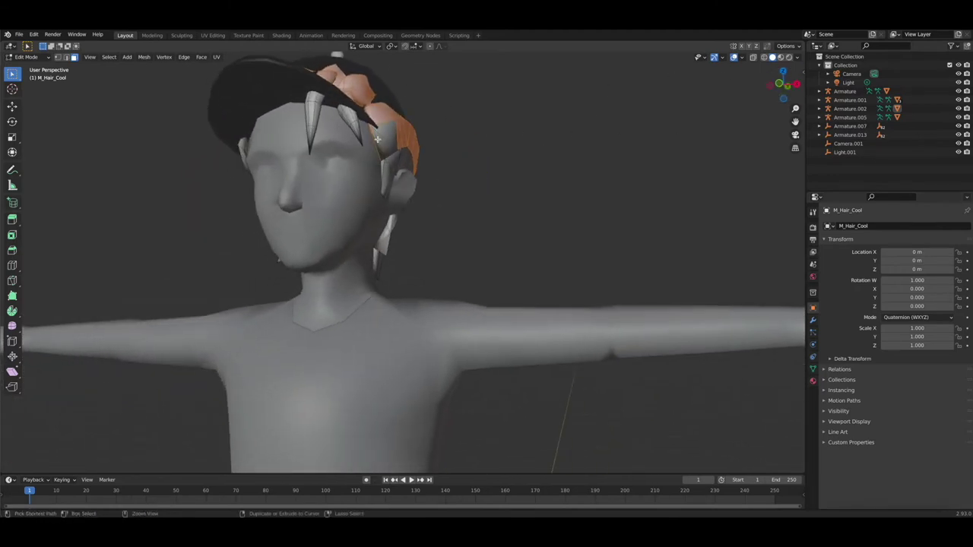
{"action": "left_click", "coordinate": [763, 57]}
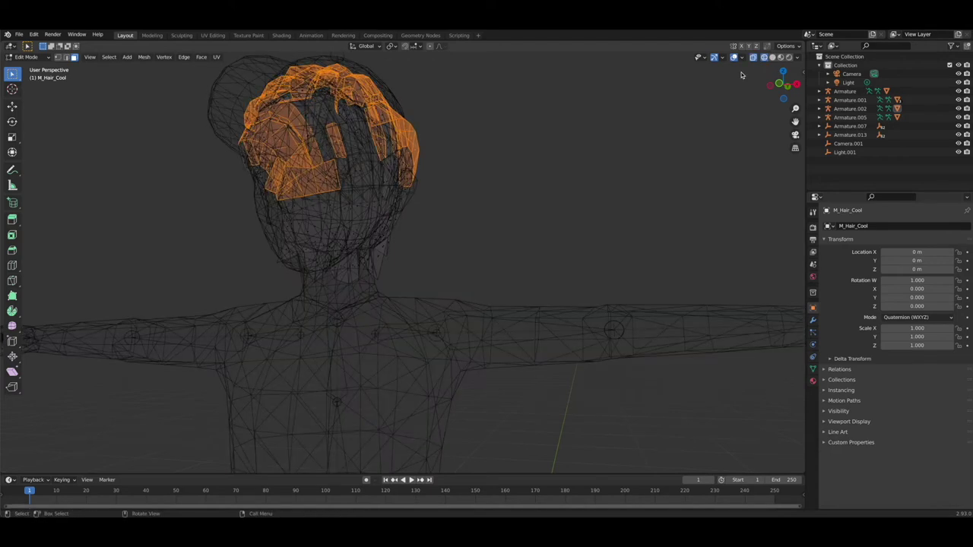
{"action": "left_click_drag", "start_coordinate": [394, 161], "coordinate": [362, 128]}
Step: Return to solid shading, delete the selected hair faces, and delete the leftover spike above the brim
{"action": "left_click", "coordinate": [772, 58]}
{"action": "left_click_drag", "start_coordinate": [783, 84], "coordinate": [794, 102]}
{"action": "right_click", "coordinate": [469, 264]}
{"action": "left_click", "coordinate": [469, 263]}
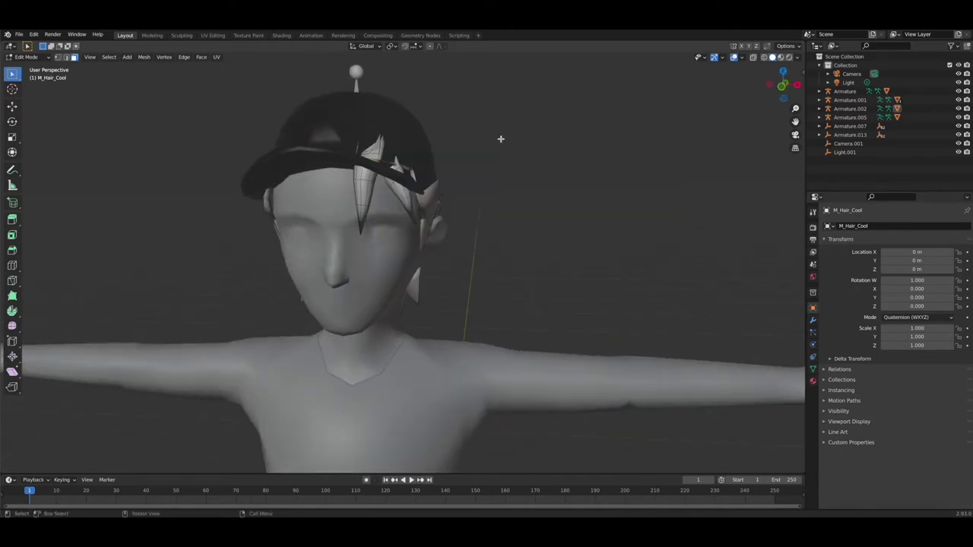
{"action": "left_click_drag", "start_coordinate": [392, 127], "coordinate": [363, 156]}
{"action": "right_click", "coordinate": [496, 185]}
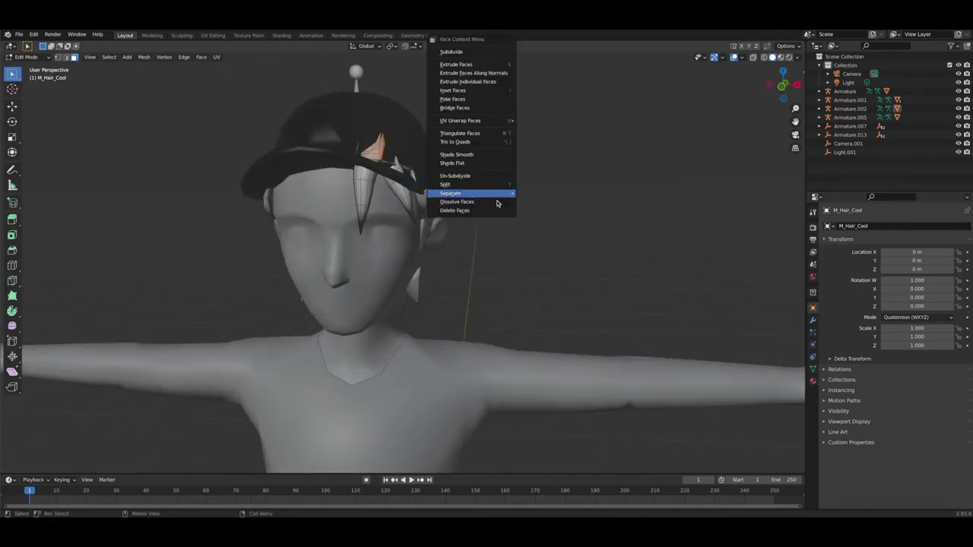
{"action": "left_click", "coordinate": [492, 213]}
Step: Delete the hair sliver poking through the hat's rear right side, keeping the faces at the back of the head
{"action": "left_click_drag", "start_coordinate": [787, 87], "coordinate": [910, 79]}
{"action": "left_click_drag", "start_coordinate": [508, 184], "coordinate": [466, 213]}
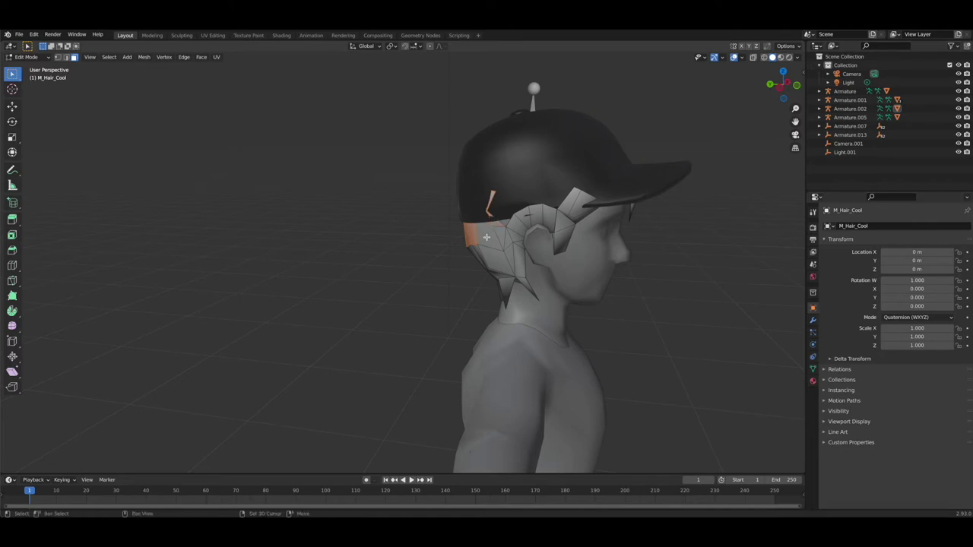
{"action": "key", "text": "ctrl+z"}
{"action": "right_click", "coordinate": [607, 245]}
{"action": "left_click", "coordinate": [589, 241]}
{"action": "middle_click_drag", "start_coordinate": [591, 239], "coordinate": [594, 229]}
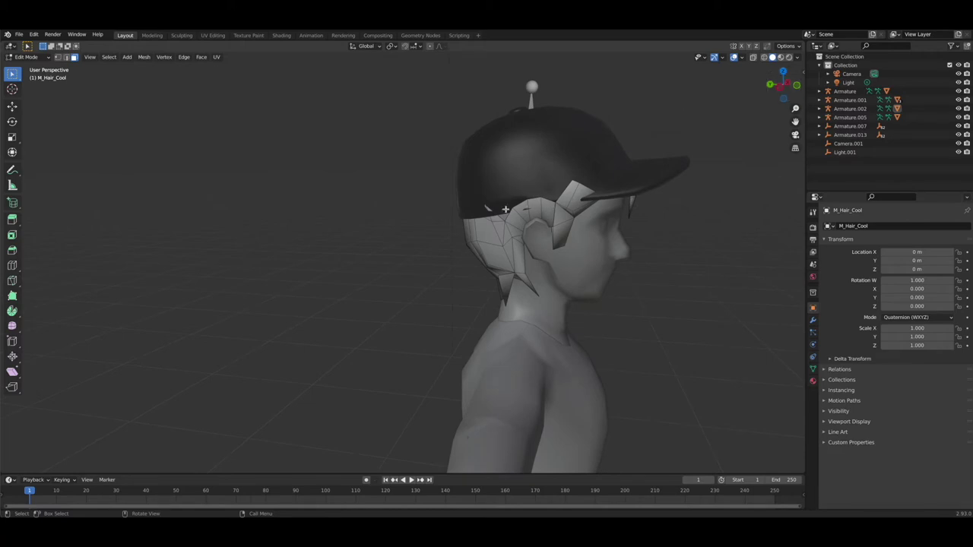
Step: Delete the last small hair slivers along the hat's lower edge behind the right ear
{"action": "middle_click_drag", "start_coordinate": [485, 208], "coordinate": [523, 218]}
{"action": "right_click", "coordinate": [552, 219]}
{"action": "left_click", "coordinate": [553, 222]}
{"action": "right_click", "coordinate": [528, 220]}
{"action": "left_click", "coordinate": [528, 220]}
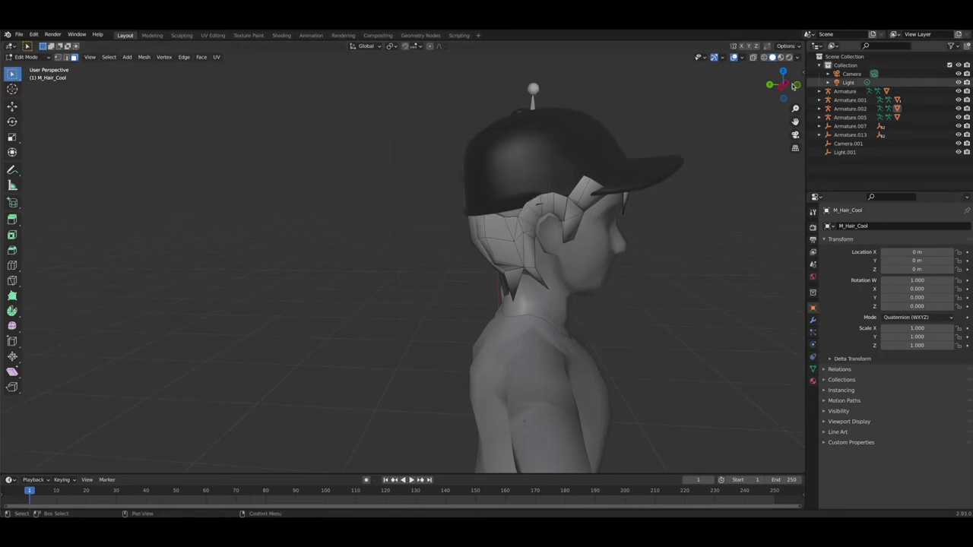
Step: Zoom in on the head and select all hair slivers poking through the hat's front left side
{"action": "left_click_drag", "start_coordinate": [786, 86], "coordinate": [776, 90]}
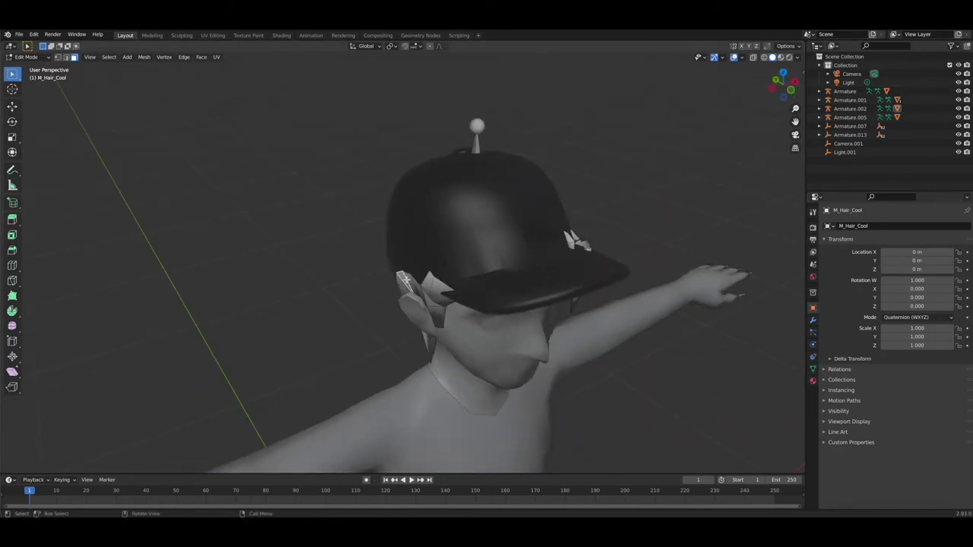
{"action": "left_click_drag", "start_coordinate": [795, 109], "coordinate": [795, 87]}
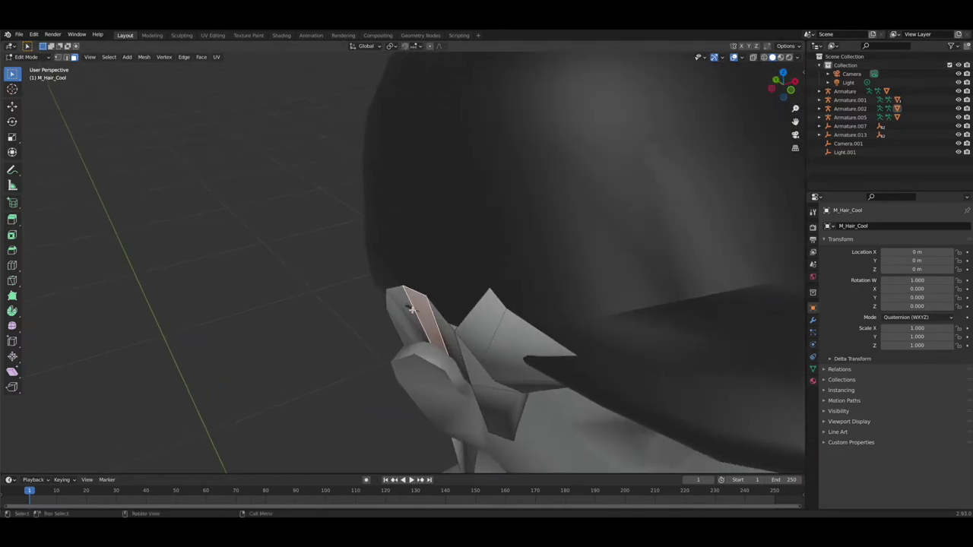
{"action": "left_click", "coordinate": [412, 309]}
{"action": "left_click_drag", "start_coordinate": [783, 86], "coordinate": [703, 90]}
{"action": "left_click_drag", "start_coordinate": [229, 223], "coordinate": [322, 293]}
{"action": "left_click_drag", "start_coordinate": [215, 162], "coordinate": [64, 279], "text": "shift"}
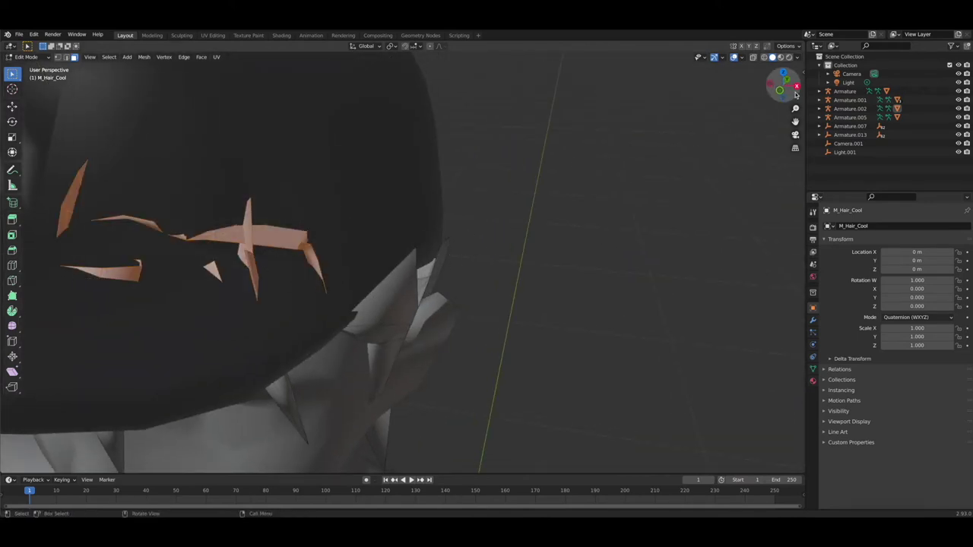
Step: Deselect the upper faces of the front fringe strands, using wireframe shading before returning to solid shading
{"action": "left_click_drag", "start_coordinate": [783, 86], "coordinate": [800, 70]}
{"action": "mouse_move", "coordinate": [561, 144]}
{"action": "left_mouse_down", "text": "ctrl"}
{"action": "mouse_move", "coordinate": [418, 96]}
{"action": "mouse_move", "coordinate": [416, 86]}
{"action": "left_mouse_up", "text": "ctrl"}
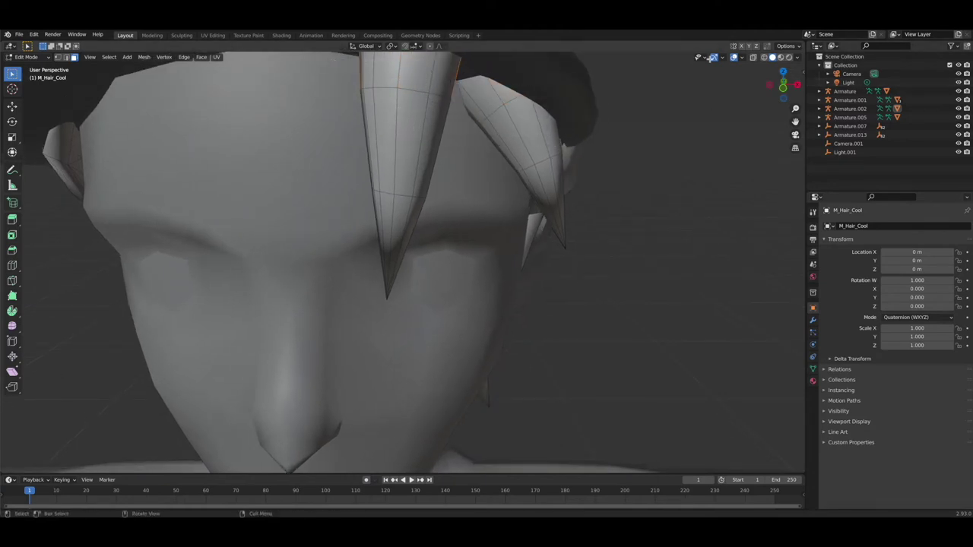
{"action": "left_click", "coordinate": [763, 58]}
{"action": "left_click_drag", "start_coordinate": [502, 122], "coordinate": [358, 76]}
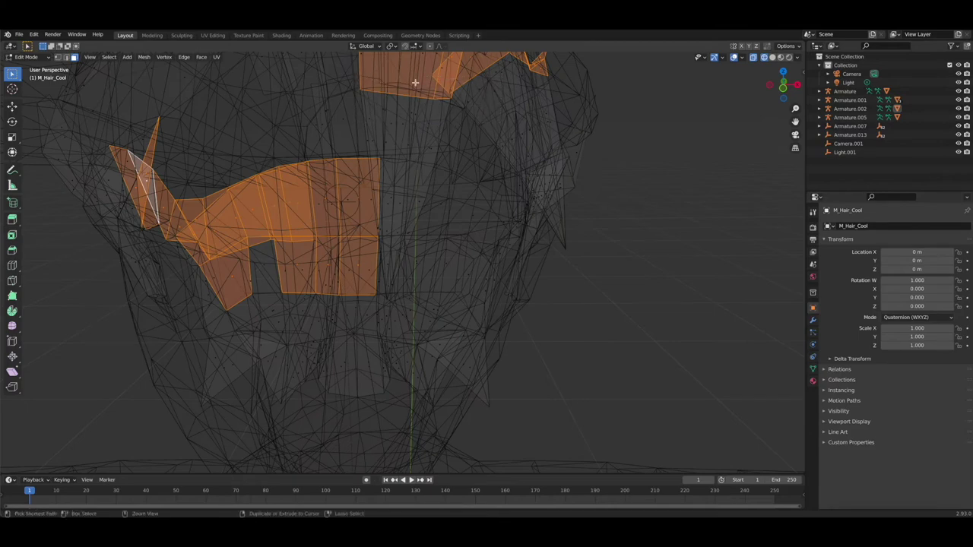
{"action": "left_click", "coordinate": [773, 58]}
Step: Check the selection from the character's right side and deselect the unwanted fringe faces under the brim
{"action": "mouse_move", "coordinate": [783, 84]}
{"action": "left_mouse_down"}
{"action": "mouse_move", "coordinate": [803, 95]}
{"action": "mouse_move", "coordinate": [380, 110]}
{"action": "mouse_move", "coordinate": [403, 145]}
{"action": "mouse_move", "coordinate": [802, 88]}
{"action": "mouse_move", "coordinate": [819, 97]}
{"action": "mouse_move", "coordinate": [700, 72]}
{"action": "mouse_move", "coordinate": [709, 94]}
{"action": "mouse_move", "coordinate": [495, 46]}
{"action": "mouse_move", "coordinate": [559, 62]}
{"action": "left_mouse_up"}
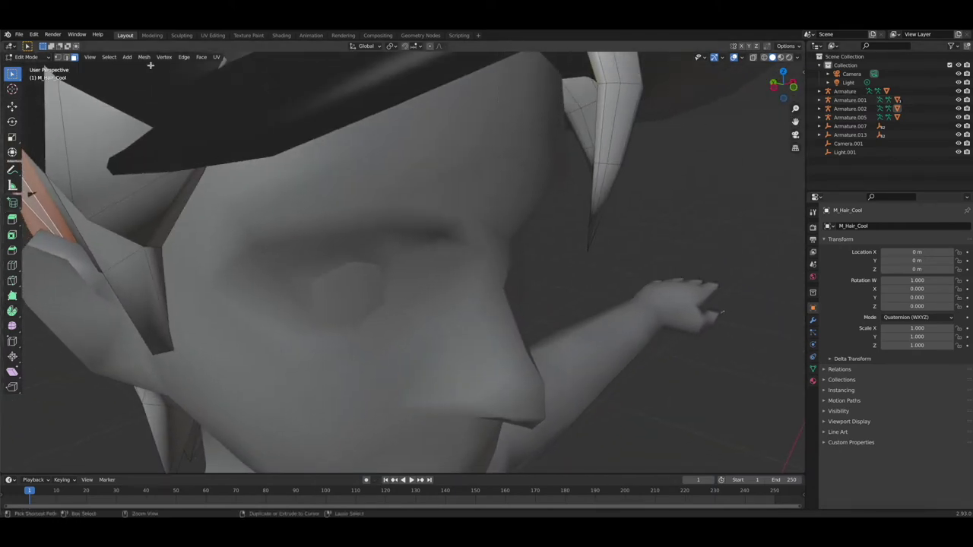
{"action": "left_click_drag", "start_coordinate": [783, 85], "coordinate": [824, 89]}
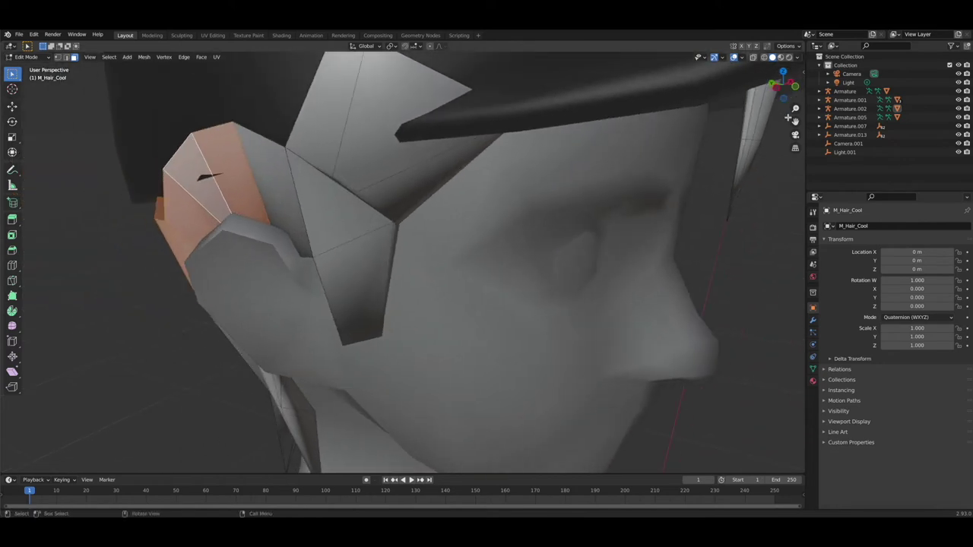
{"action": "left_click_drag", "start_coordinate": [795, 122], "coordinate": [697, 130]}
{"action": "left_click_drag", "start_coordinate": [784, 85], "coordinate": [787, 135]}
{"action": "left_click_drag", "start_coordinate": [782, 85], "coordinate": [775, 37]}
{"action": "left_click_drag", "start_coordinate": [625, 95], "coordinate": [590, 76], "text": "ctrl"}
Step: Deselect the remaining unwanted hair faces and delete the selected slivers poking through the hat's front left side
{"action": "left_click_drag", "start_coordinate": [783, 85], "coordinate": [661, 114]}
{"action": "left_click_drag", "start_coordinate": [795, 121], "coordinate": [959, 124]}
{"action": "left_click_drag", "start_coordinate": [787, 91], "coordinate": [700, 81]}
{"action": "left_click_drag", "start_coordinate": [205, 85], "coordinate": [243, 102], "text": "ctrl"}
{"action": "right_click", "coordinate": [673, 177]}
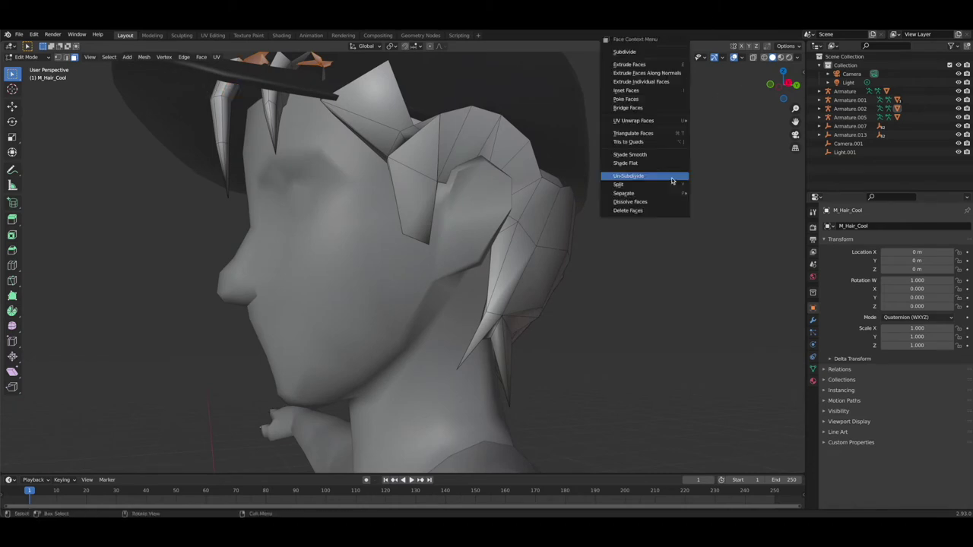
{"action": "left_click", "coordinate": [650, 212]}
Step: Delete the remaining hair slivers above the brim on the hat's left side and on its front right side
{"action": "left_click_drag", "start_coordinate": [782, 85], "coordinate": [705, 103]}
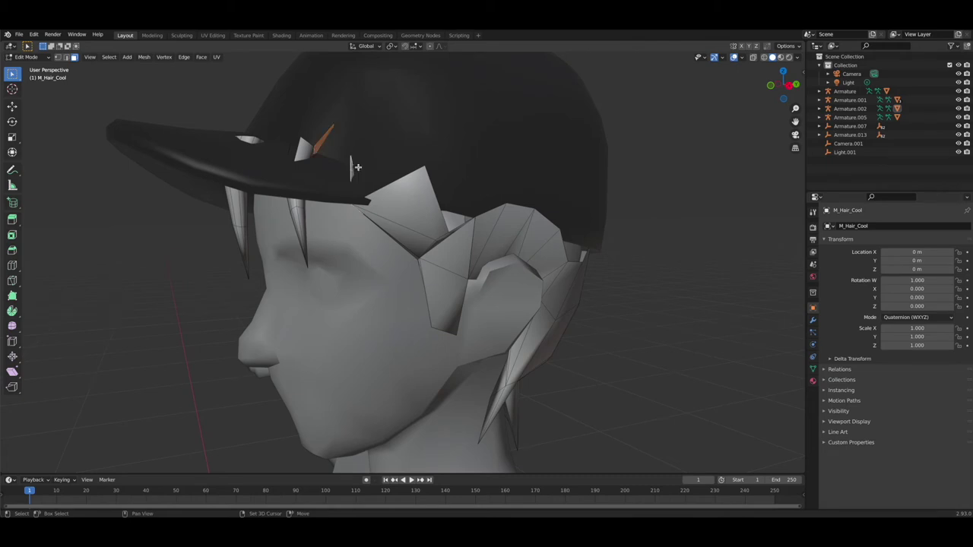
{"action": "left_click", "coordinate": [358, 167], "text": "shift"}
{"action": "right_click", "coordinate": [389, 167]}
{"action": "left_click", "coordinate": [357, 211]}
{"action": "left_click", "coordinate": [789, 86]}
{"action": "left_click_drag", "start_coordinate": [787, 85], "coordinate": [925, 102]}
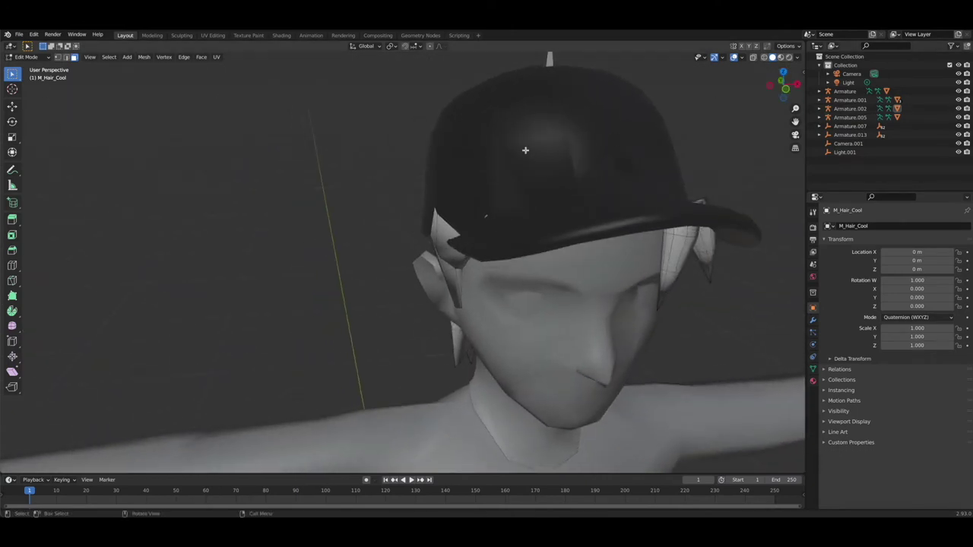
{"action": "left_click_drag", "start_coordinate": [519, 175], "coordinate": [473, 227]}
{"action": "right_click", "coordinate": [541, 228]}
{"action": "left_click", "coordinate": [540, 230]}
{"action": "middle_click_drag", "start_coordinate": [539, 228], "coordinate": [536, 241]}
Step: Return to Object Mode, expand Armature.005 and hide its M_Hat_MANA_blue object in the viewport
{"action": "left_click", "coordinate": [25, 57]}
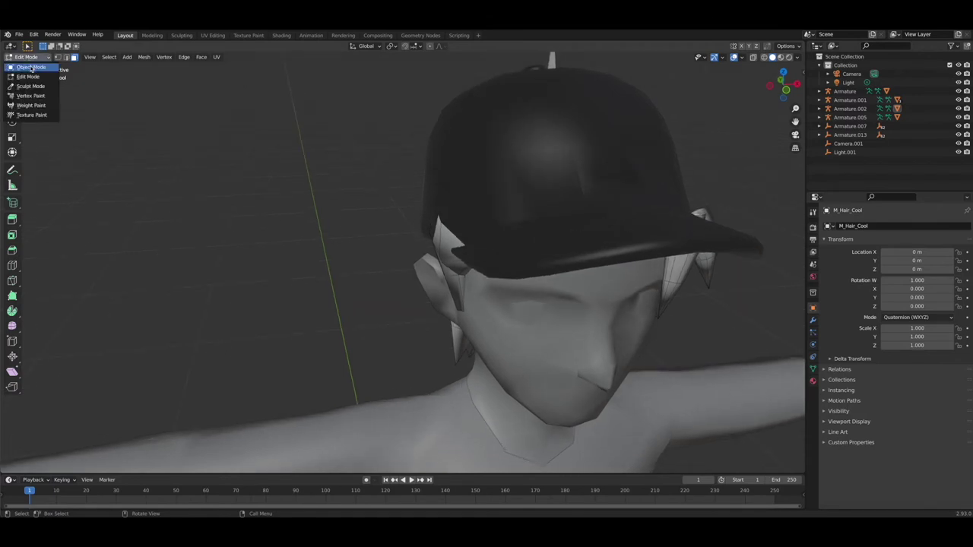
{"action": "left_click", "coordinate": [30, 65]}
{"action": "left_click", "coordinate": [509, 114]}
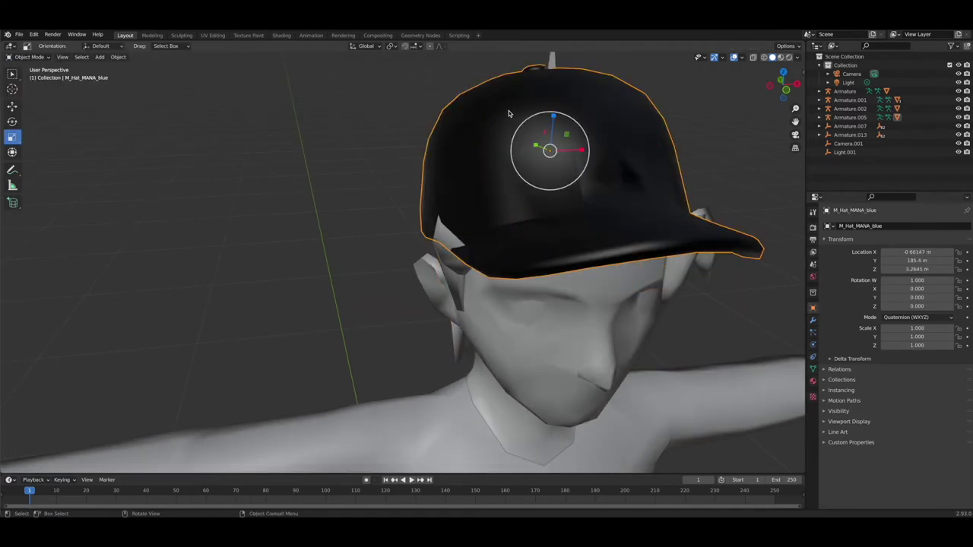
{"action": "left_click", "coordinate": [702, 92]}
{"action": "left_click", "coordinate": [632, 136]}
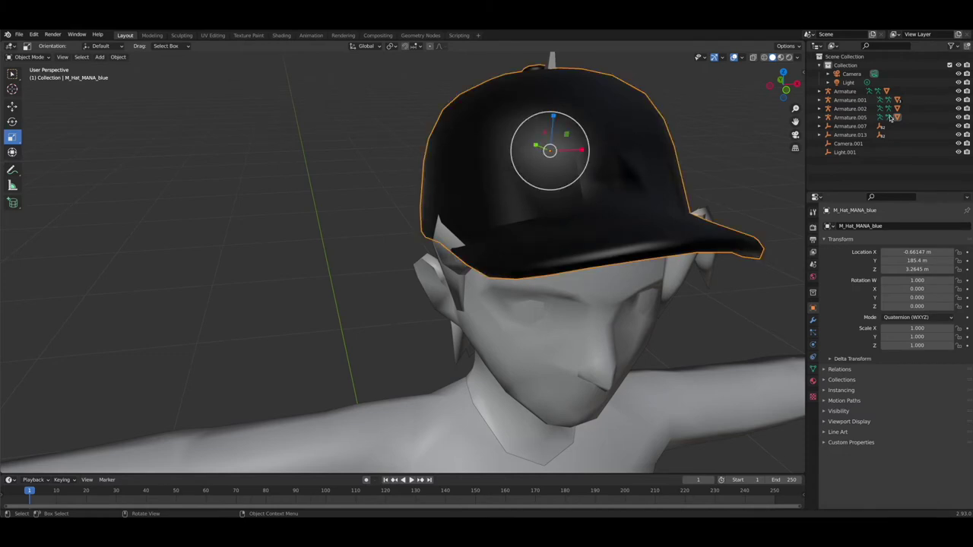
{"action": "left_click", "coordinate": [820, 118]}
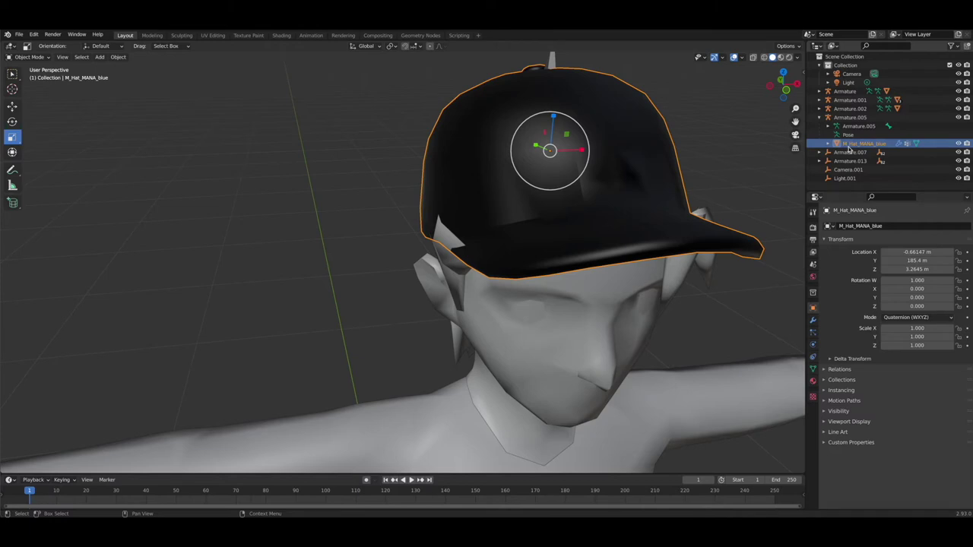
{"action": "left_click", "coordinate": [958, 144]}
Step: Edit the M_Hair_Cool mesh and delete the hair faces on the scalp's left side above the ear
{"action": "left_click_drag", "start_coordinate": [782, 84], "coordinate": [337, 115]}
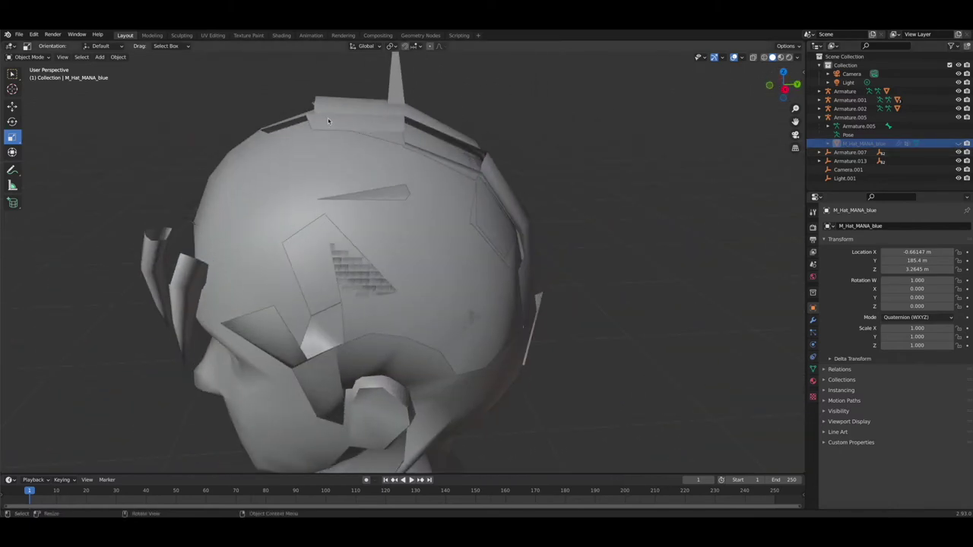
{"action": "left_click", "coordinate": [337, 122]}
{"action": "left_click", "coordinate": [31, 57]}
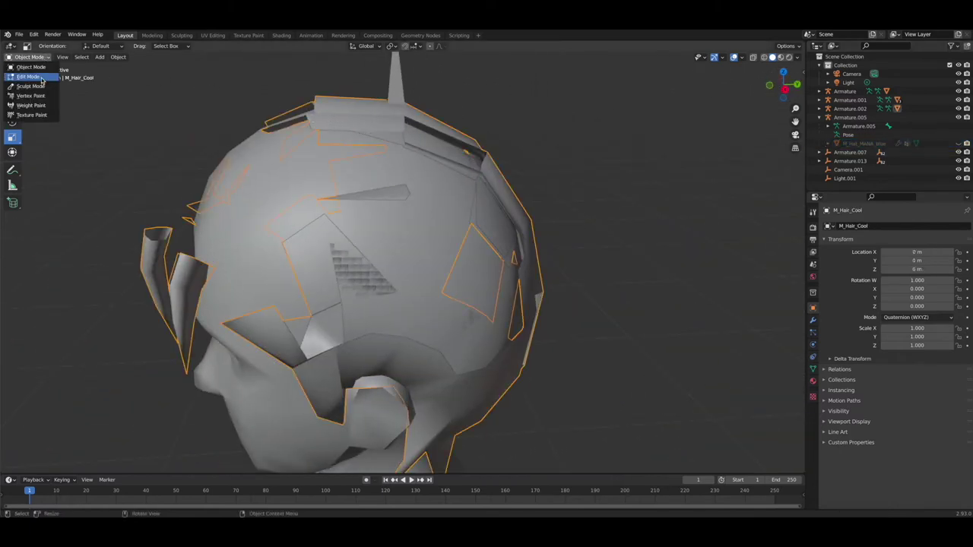
{"action": "left_click", "coordinate": [38, 79]}
{"action": "left_click_drag", "start_coordinate": [272, 196], "coordinate": [455, 314]}
{"action": "left_click_drag", "start_coordinate": [246, 306], "coordinate": [282, 373], "text": "ctrl"}
{"action": "right_click", "coordinate": [366, 310]}
{"action": "left_click", "coordinate": [366, 309]}
Step: Examine the hair from the back of the head with M_Hat_MANA_blue shown and hidden
{"action": "left_click_drag", "start_coordinate": [776, 94], "coordinate": [678, 87]}
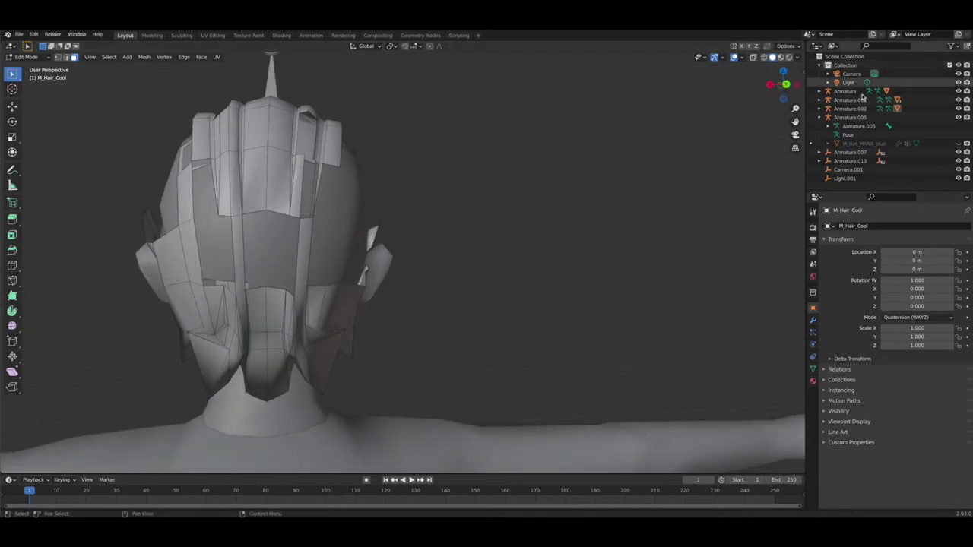
{"action": "left_click", "coordinate": [958, 143]}
{"action": "left_click", "coordinate": [958, 144]}
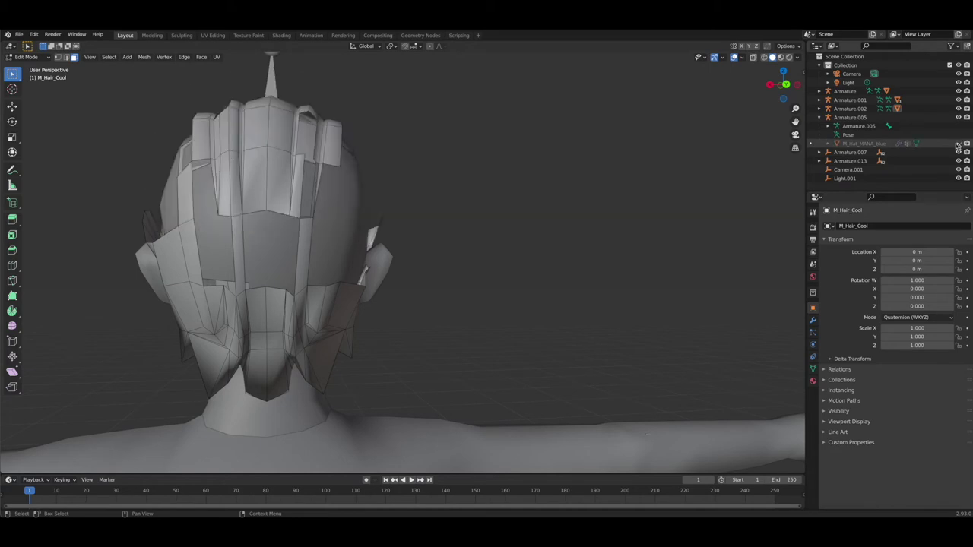
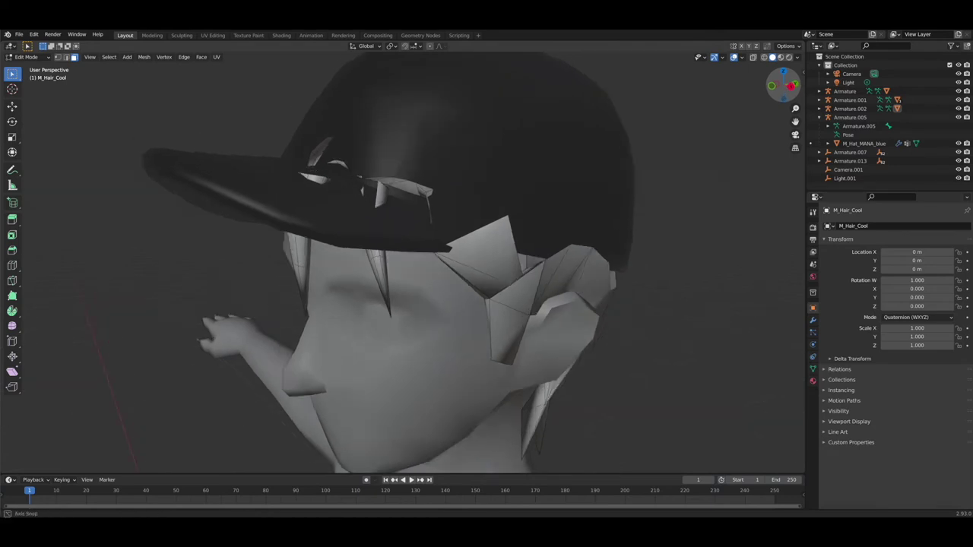
Step: Select the hair slivers poking through the hat above the left side of the brim
{"action": "left_click_drag", "start_coordinate": [518, 245], "coordinate": [434, 296]}
{"action": "left_click_drag", "start_coordinate": [434, 231], "coordinate": [361, 271], "text": "shift"}
{"action": "left_click_drag", "start_coordinate": [439, 293], "coordinate": [327, 270], "text": "ctrl"}
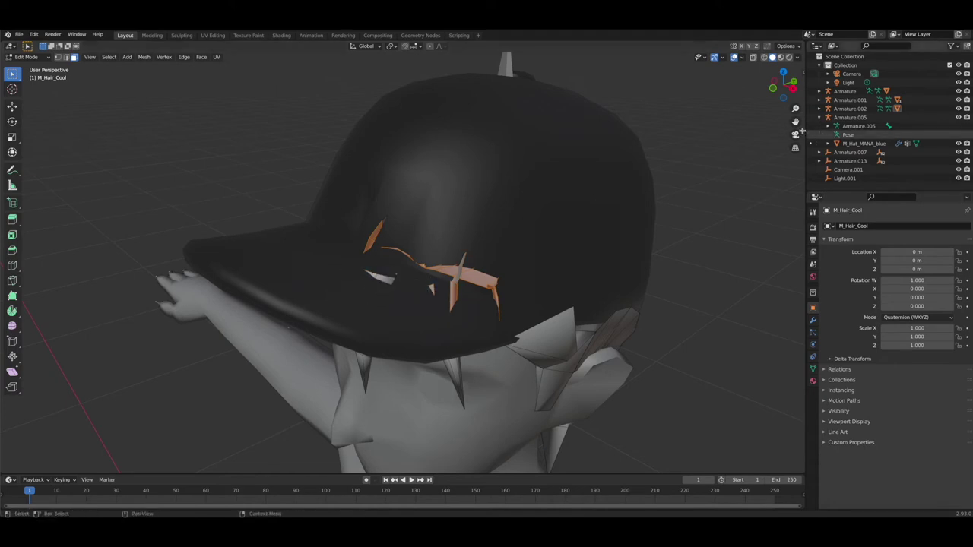
{"action": "left_click_drag", "start_coordinate": [498, 236], "coordinate": [421, 307], "text": "shift"}
Step: Deselect the front fringe strands and the visible hair around the right ear, and delete the faces still selected
{"action": "left_click_drag", "start_coordinate": [774, 80], "coordinate": [774, 45]}
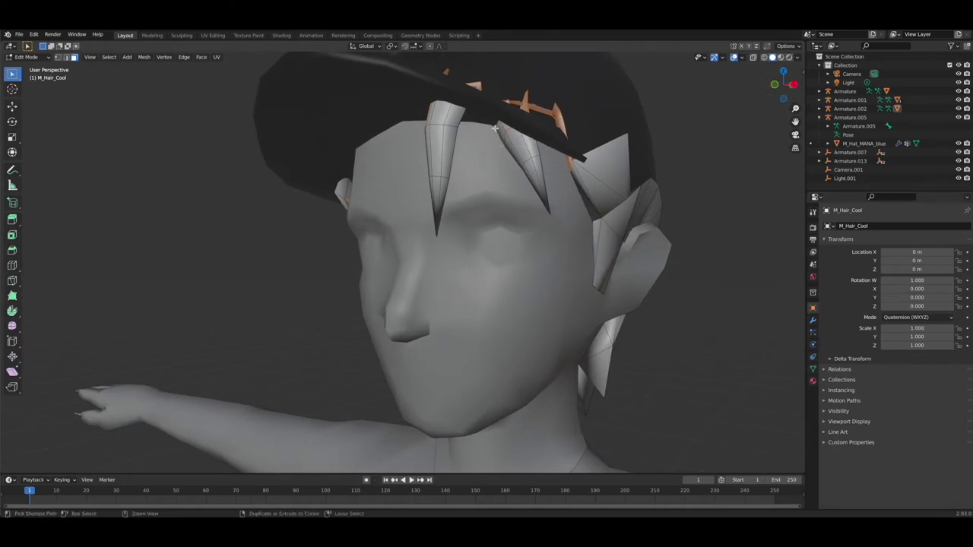
{"action": "left_click_drag", "start_coordinate": [783, 82], "coordinate": [816, 82]}
{"action": "left_click_drag", "start_coordinate": [624, 176], "coordinate": [562, 132], "text": "ctrl"}
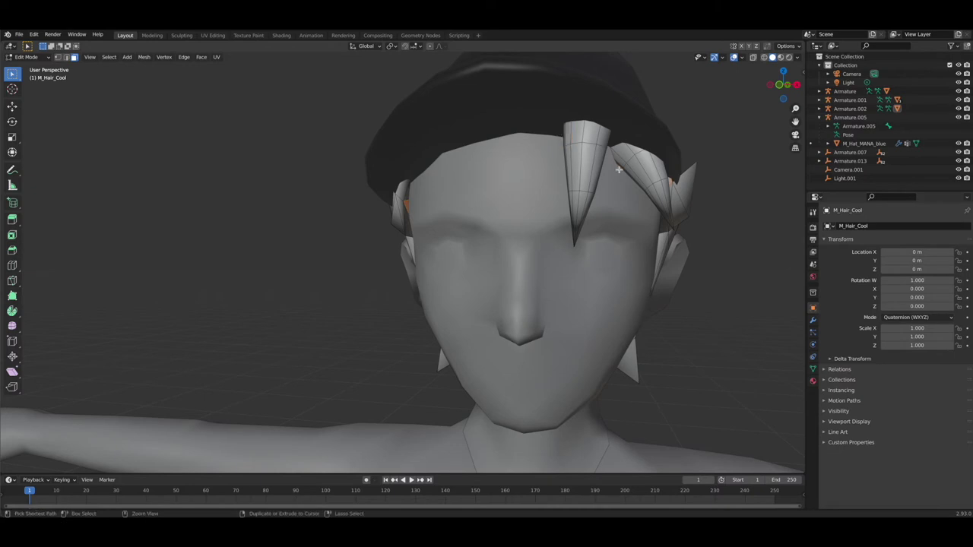
{"action": "left_click_drag", "start_coordinate": [784, 83], "coordinate": [919, 95]}
{"action": "left_click_drag", "start_coordinate": [471, 290], "coordinate": [321, 228], "text": "ctrl"}
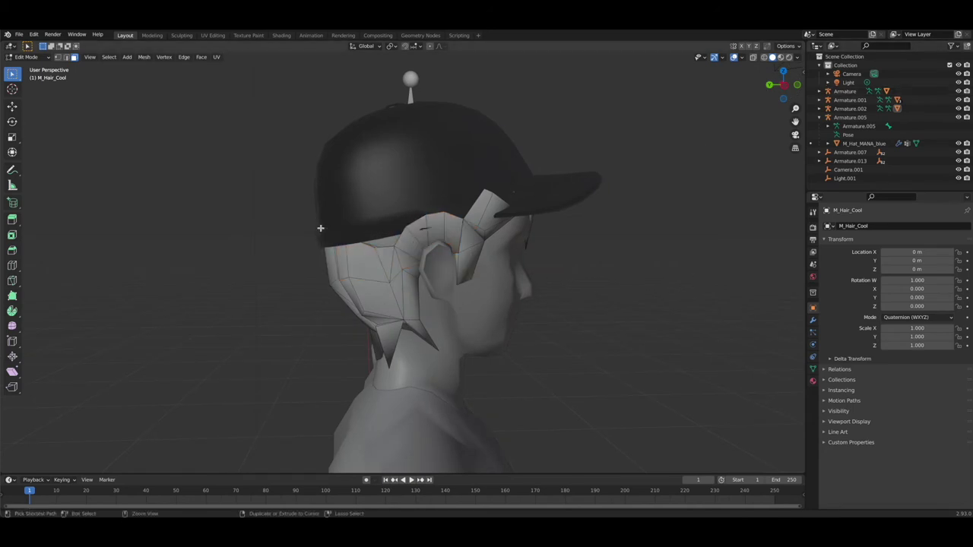
{"action": "left_click_drag", "start_coordinate": [783, 84], "coordinate": [895, 81]}
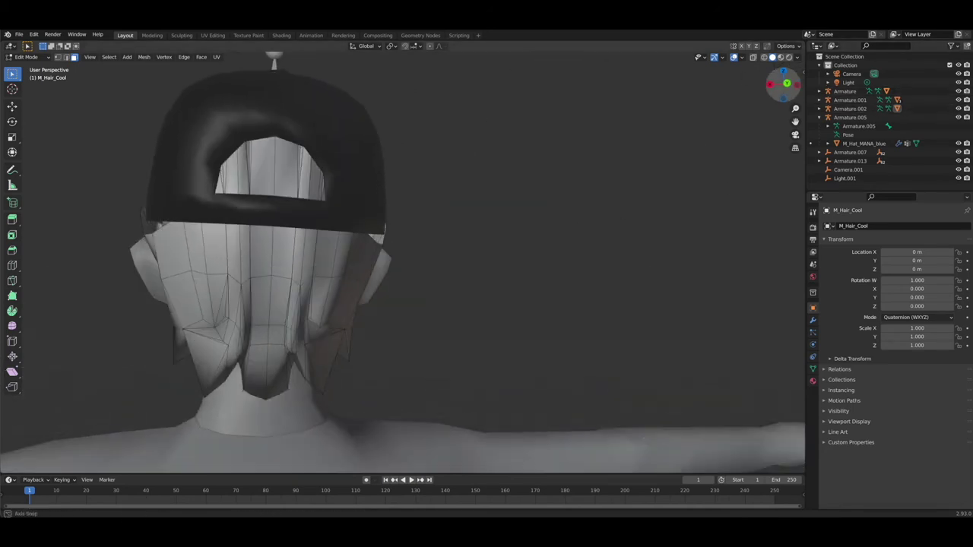
{"action": "right_click", "coordinate": [413, 313]}
{"action": "left_click", "coordinate": [408, 314]}
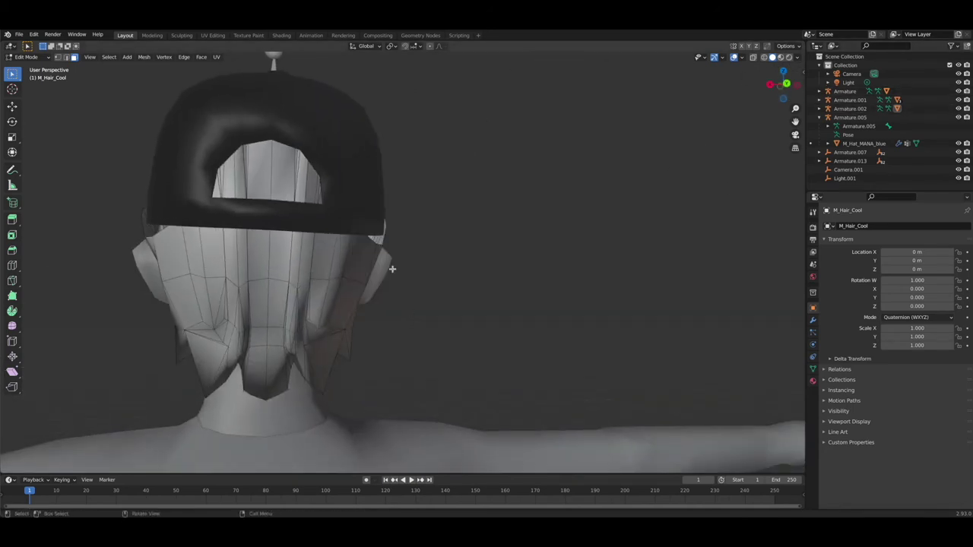
Step: Delete all hair faces showing through the hat's rear opening, including the leftover piece at its upper edge
{"action": "left_click", "coordinate": [270, 175]}
{"action": "left_click_drag", "start_coordinate": [340, 144], "coordinate": [185, 196]}
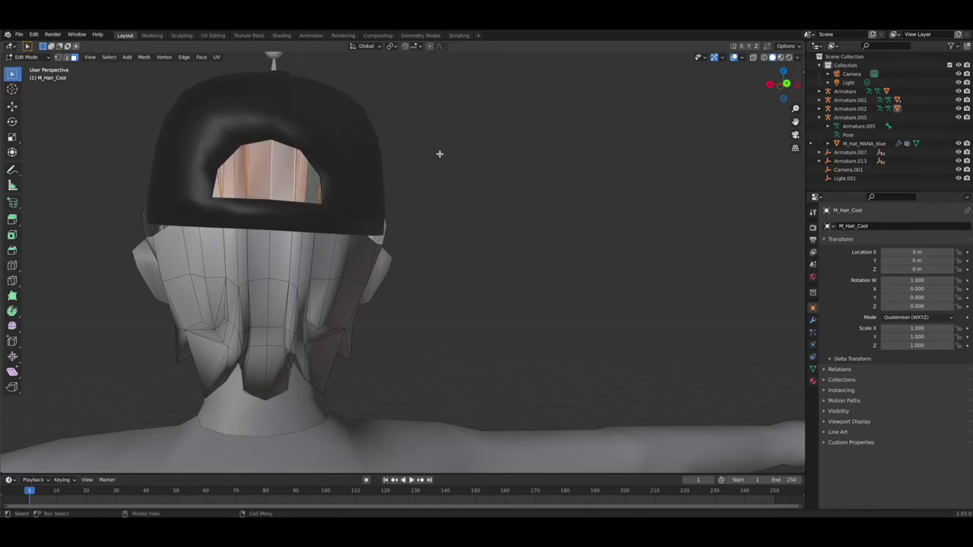
{"action": "mouse_move", "coordinate": [783, 85]}
{"action": "left_mouse_down"}
{"action": "mouse_move", "coordinate": [563, 88]}
{"action": "mouse_move", "coordinate": [779, 86]}
{"action": "left_mouse_up"}
{"action": "right_click", "coordinate": [313, 310]}
{"action": "left_click", "coordinate": [313, 309]}
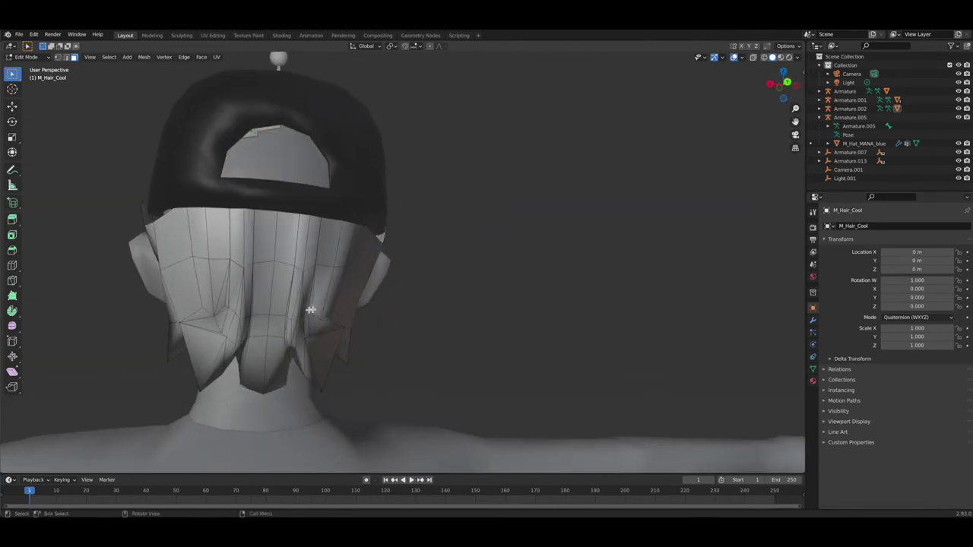
{"action": "left_click_drag", "start_coordinate": [307, 100], "coordinate": [189, 146]}
{"action": "right_click", "coordinate": [318, 210]}
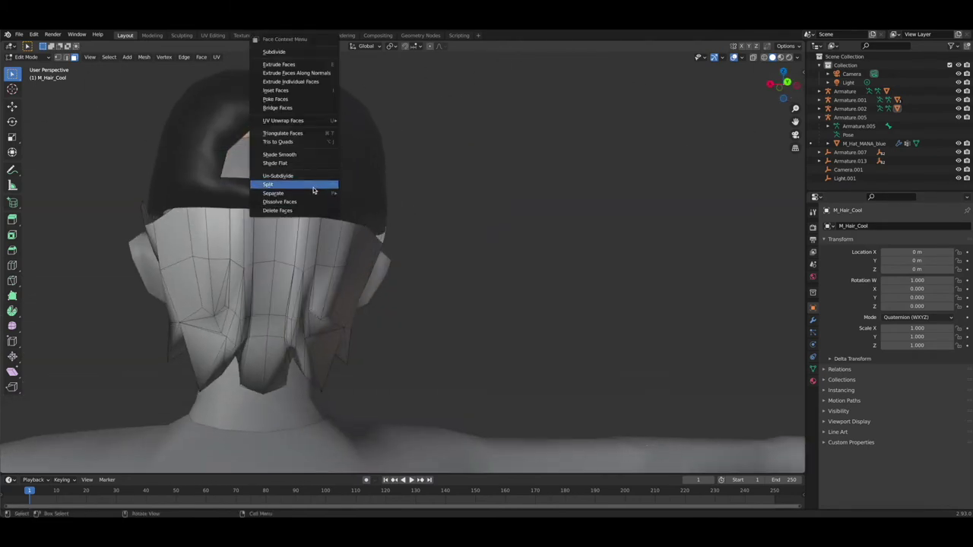
{"action": "left_click", "coordinate": [309, 213]}
Step: Hide M_Hat_MANA_blue and select the loose hair faces on the crown and right side of the scalp
{"action": "left_click_drag", "start_coordinate": [784, 85], "coordinate": [874, 109]}
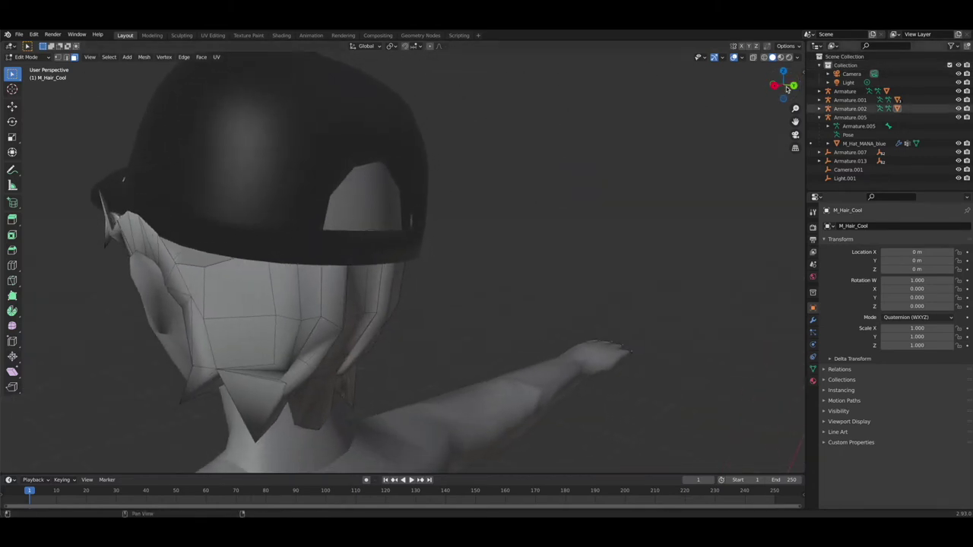
{"action": "left_click", "coordinate": [959, 143]}
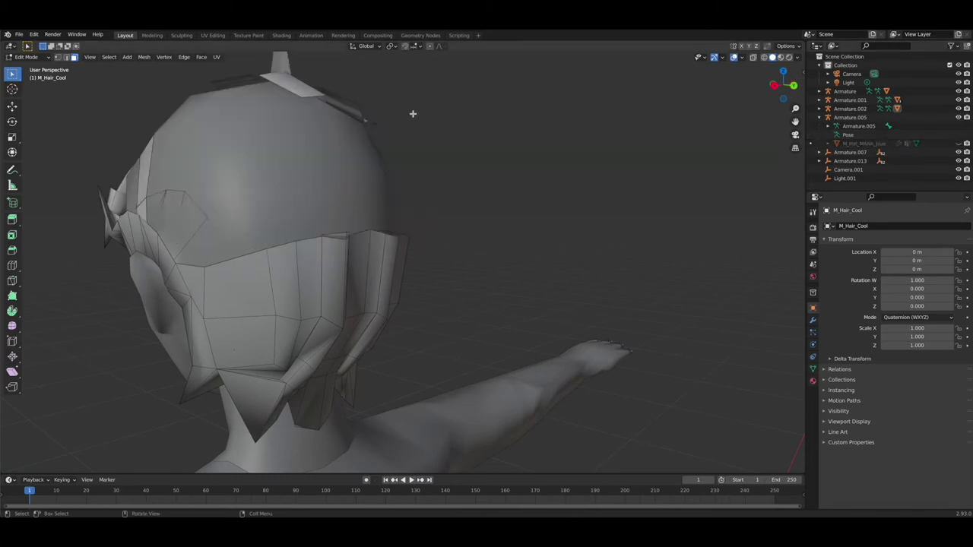
{"action": "left_click_drag", "start_coordinate": [781, 85], "coordinate": [671, 110]}
{"action": "left_click_drag", "start_coordinate": [385, 138], "coordinate": [487, 164]}
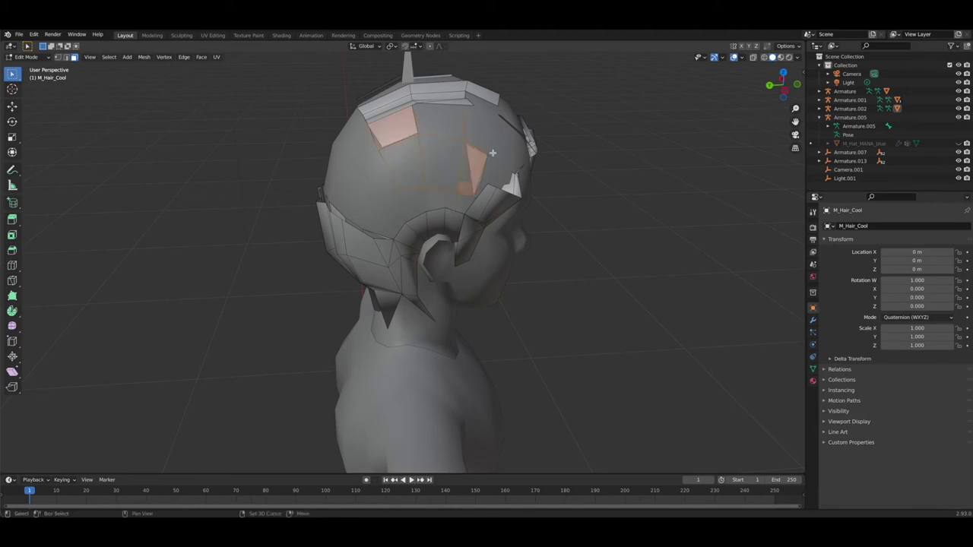
{"action": "left_click_drag", "start_coordinate": [503, 76], "coordinate": [320, 140], "text": "shift"}
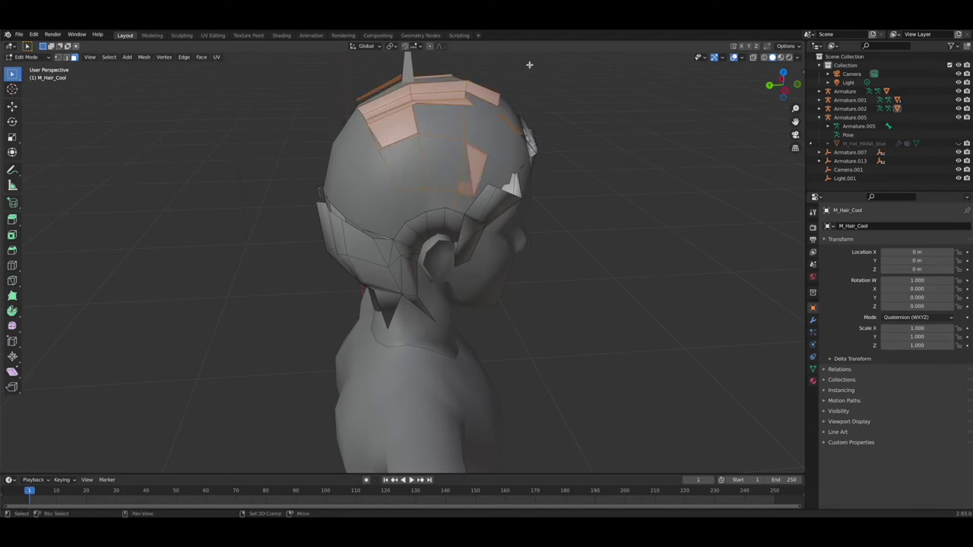
Step: Deselect the left-side hair around the ear and nape and the front fringe strands from the crown selection
{"action": "left_click_drag", "start_coordinate": [781, 83], "coordinate": [561, 81]}
{"action": "left_click_drag", "start_coordinate": [637, 399], "coordinate": [423, 269], "text": "ctrl"}
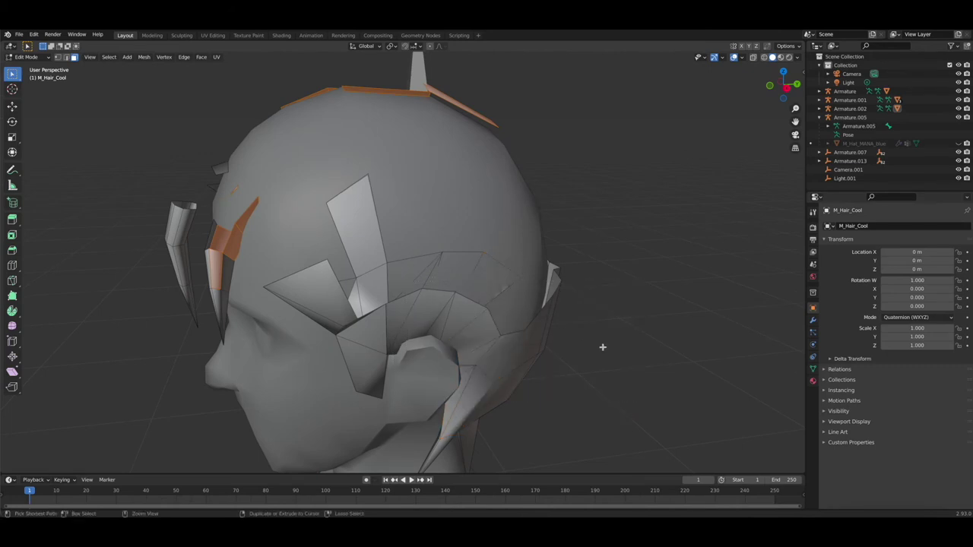
{"action": "left_click_drag", "start_coordinate": [327, 280], "coordinate": [146, 196], "text": "ctrl"}
{"action": "scroll", "coordinate": [146, 196], "scroll_direction": "down", "scroll_amount": 1}
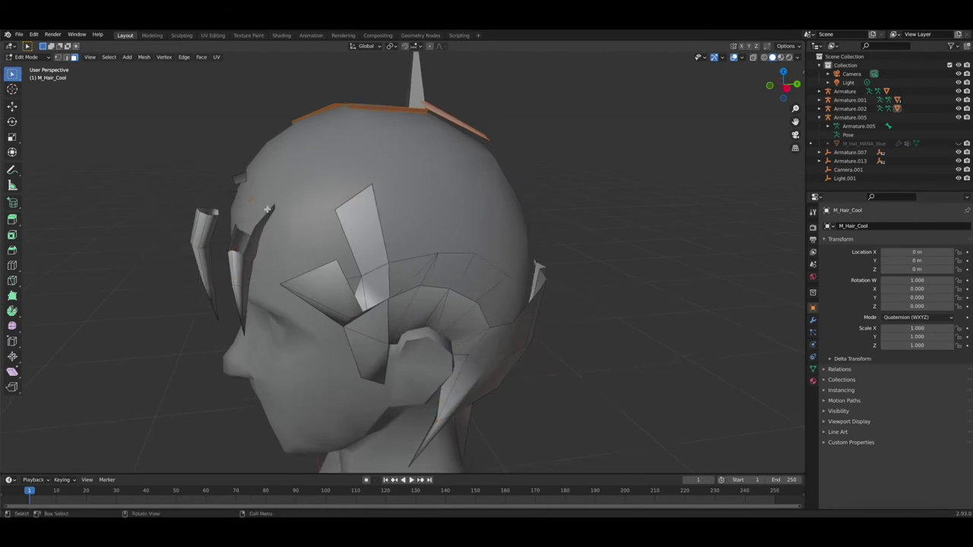
{"action": "left_click_drag", "start_coordinate": [788, 81], "coordinate": [860, 109]}
{"action": "left_click_drag", "start_coordinate": [583, 188], "coordinate": [529, 238], "text": "ctrl"}
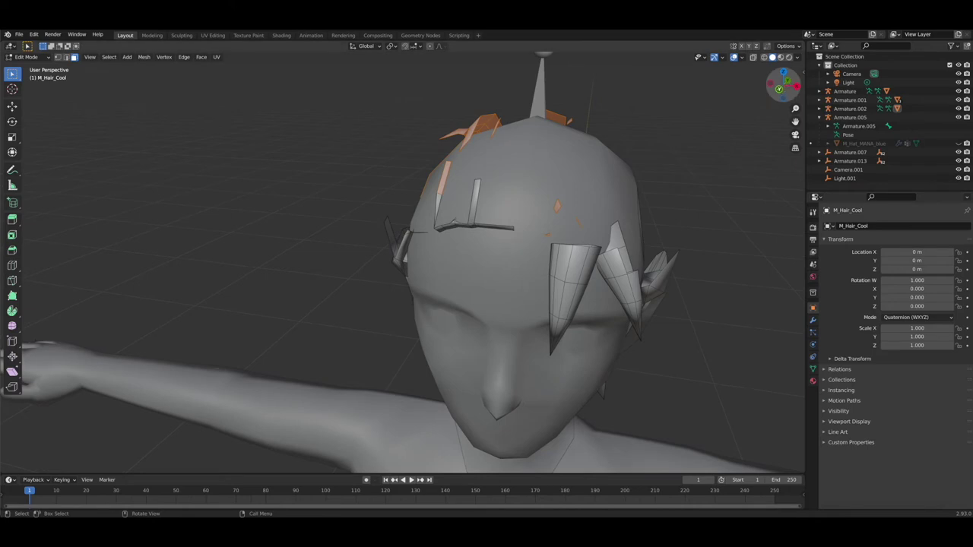
Step: Compare the front with the hat shown and hidden, and add the thin hair strips above the forehead to the selection
{"action": "left_click_drag", "start_coordinate": [789, 83], "coordinate": [752, 105]}
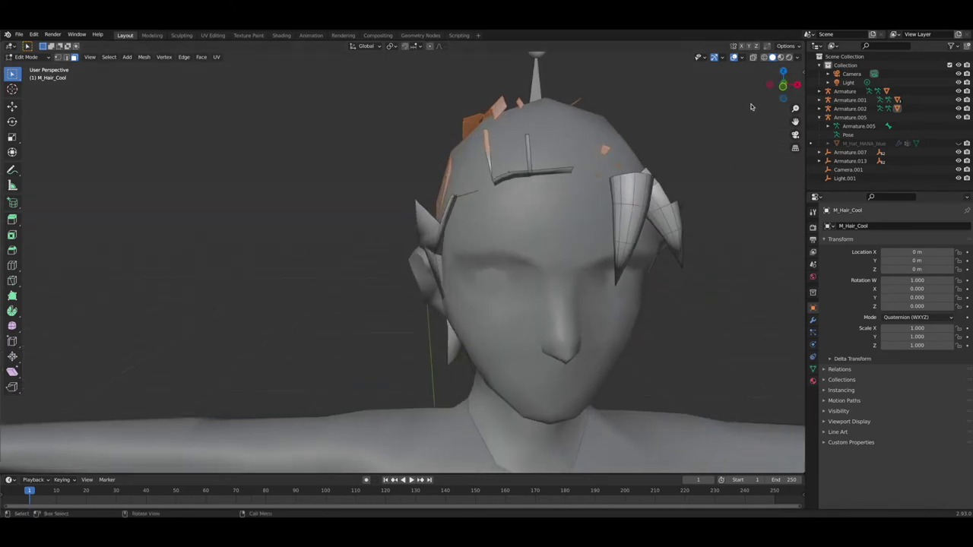
{"action": "left_click", "coordinate": [957, 145]}
{"action": "left_click", "coordinate": [958, 145]}
{"action": "left_click_drag", "start_coordinate": [591, 122], "coordinate": [474, 196], "text": "shift"}
{"action": "middle_click_drag", "start_coordinate": [475, 194], "coordinate": [474, 197], "text": "shift"}
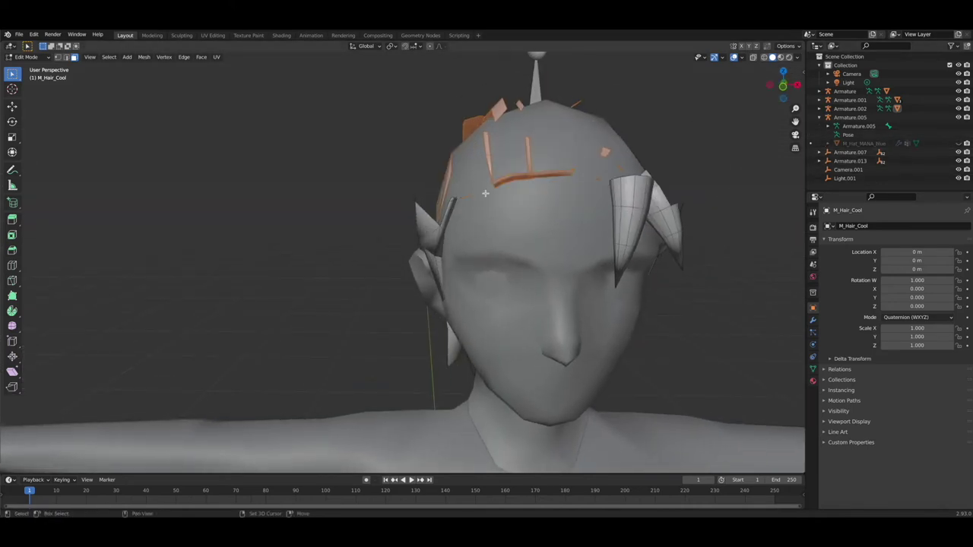
Step: Adjust the face selection on the back hair from behind and above, and delete the selected crown faces
{"action": "left_click_drag", "start_coordinate": [773, 90], "coordinate": [972, 90]}
{"action": "left_click_drag", "start_coordinate": [342, 282], "coordinate": [232, 190], "text": "ctrl"}
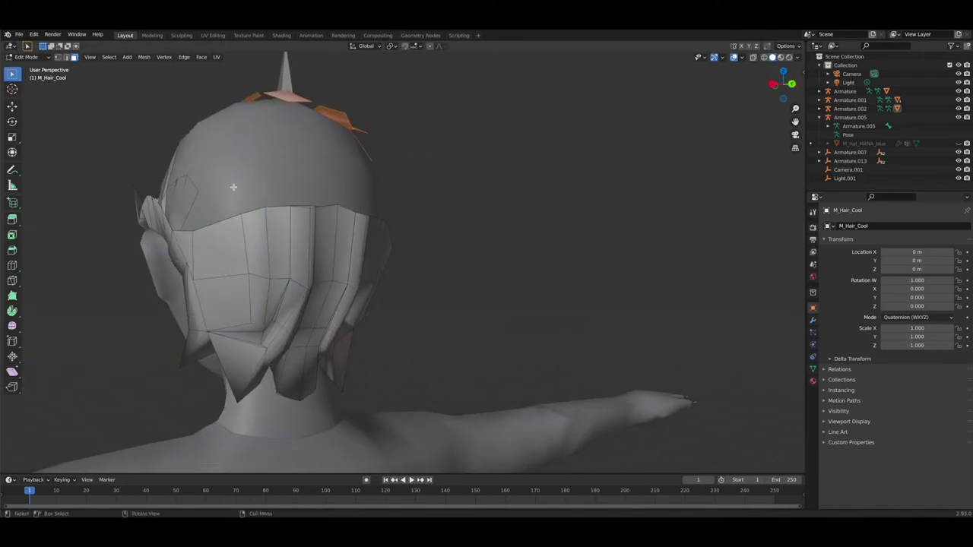
{"action": "left_click_drag", "start_coordinate": [788, 87], "coordinate": [794, 133]}
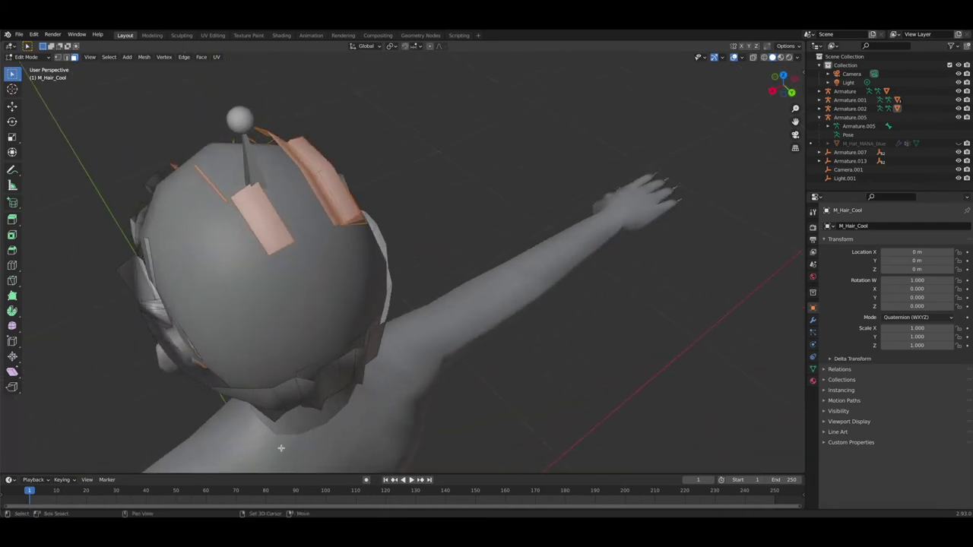
{"action": "left_click", "coordinate": [302, 376], "text": "shift"}
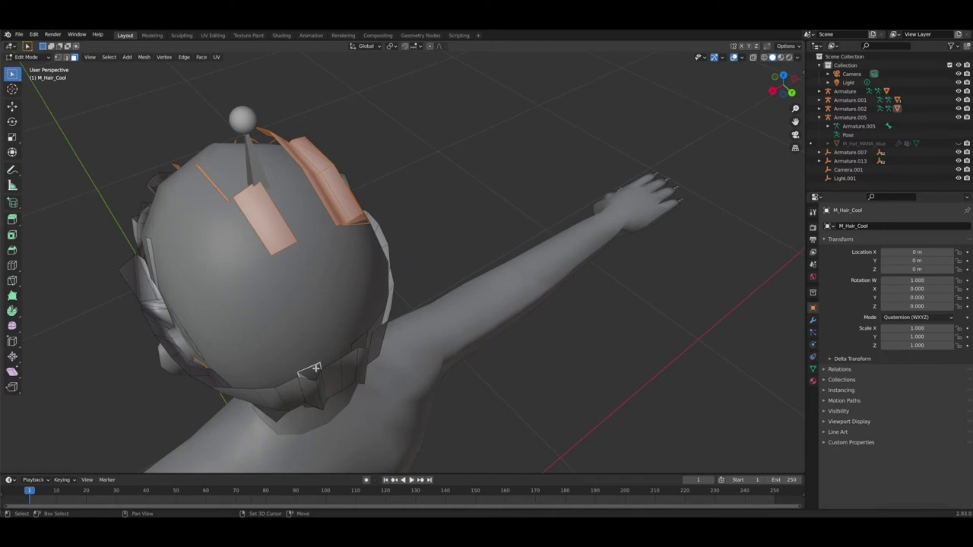
{"action": "left_click", "coordinate": [369, 329], "text": "shift"}
{"action": "right_click", "coordinate": [436, 342]}
{"action": "left_click", "coordinate": [426, 343]}
Step: Select the leftover hair faces on the scalp above the left ear and delete them
{"action": "right_click", "coordinate": [334, 355]}
{"action": "left_click_drag", "start_coordinate": [784, 84], "coordinate": [874, 50]}
{"action": "left_click", "coordinate": [431, 278]}
{"action": "left_click", "coordinate": [400, 277], "text": "shift"}
{"action": "left_click_drag", "start_coordinate": [438, 250], "coordinate": [351, 286], "text": "shift"}
{"action": "left_click_drag", "start_coordinate": [410, 185], "coordinate": [297, 297], "text": "shift"}
{"action": "right_click", "coordinate": [375, 297]}
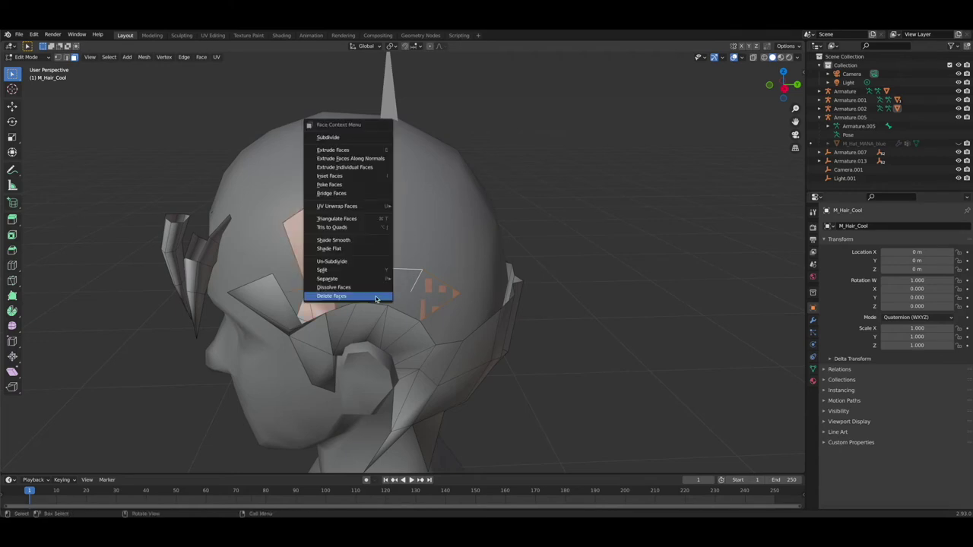
{"action": "left_click", "coordinate": [375, 296]}
{"action": "left_click_drag", "start_coordinate": [798, 93], "coordinate": [604, 91]}
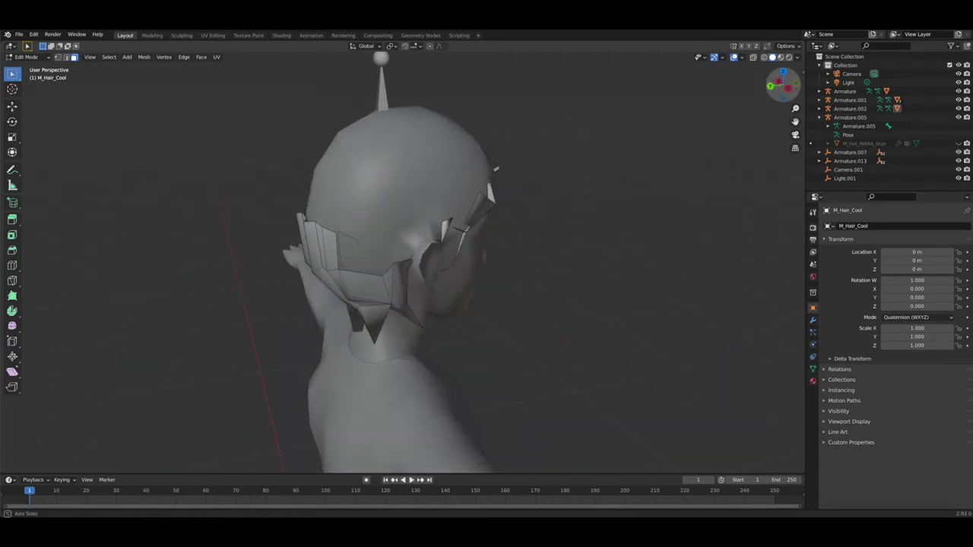
Step: Undo the last hair face deletion and deselect the hair faces around the right ear and nape, checking the selection in wireframe
{"action": "key", "text": "ctrl+z"}
{"action": "left_click_drag", "start_coordinate": [476, 298], "coordinate": [338, 215], "text": "ctrl"}
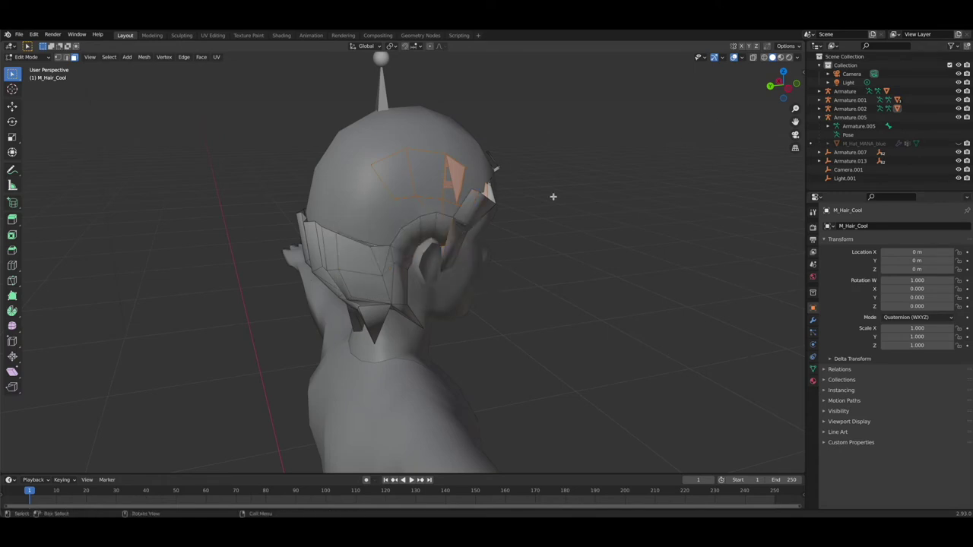
{"action": "left_click", "coordinate": [763, 58]}
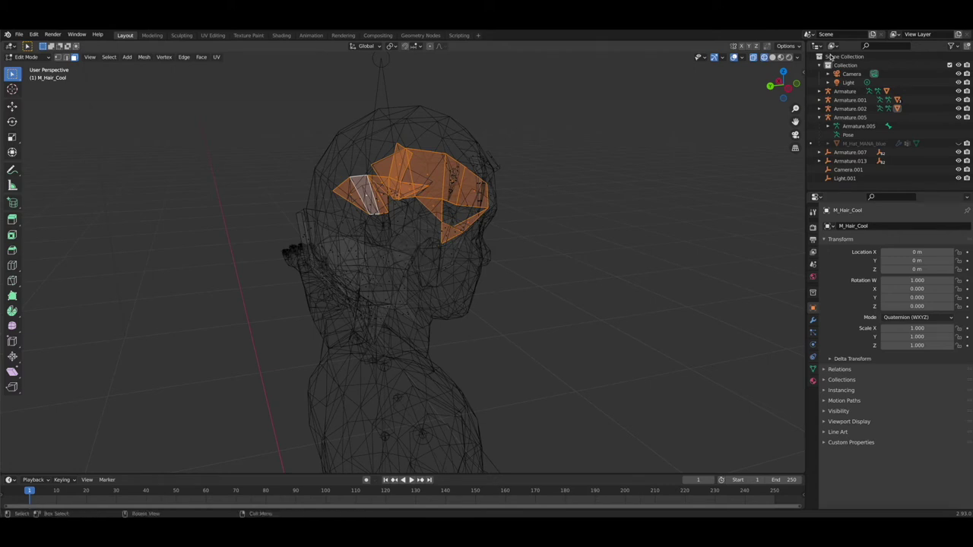
{"action": "left_click", "coordinate": [772, 57]}
Step: Delete the remaining selected scalp hair faces and show the hat again to check the fit
{"action": "right_click", "coordinate": [523, 274]}
{"action": "left_click", "coordinate": [523, 275]}
{"action": "left_click_drag", "start_coordinate": [783, 84], "coordinate": [653, 87]}
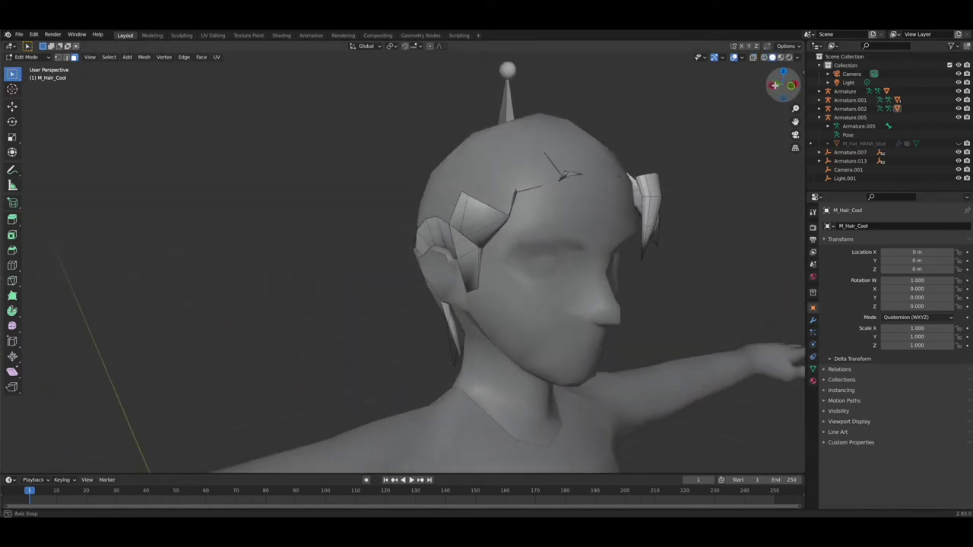
{"action": "left_click", "coordinate": [958, 145]}
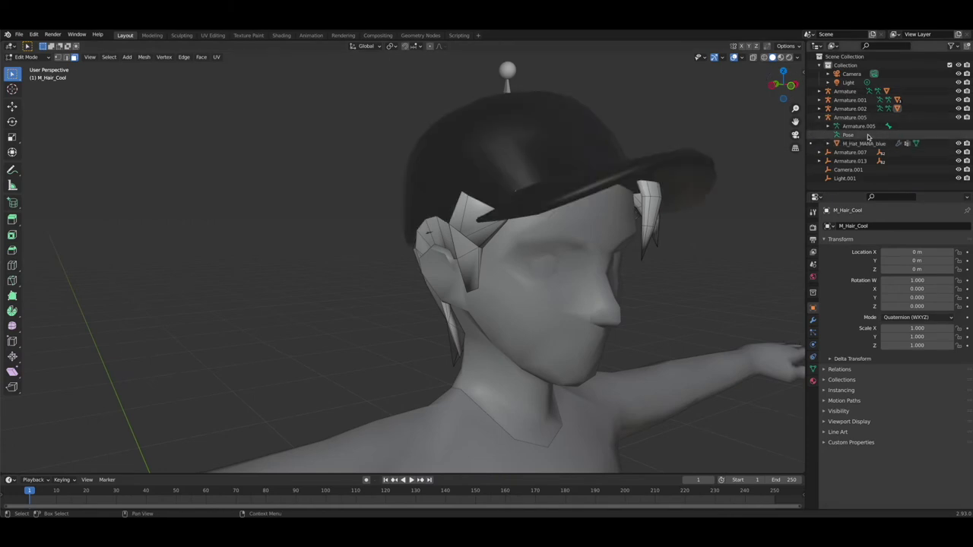
Step: Leave the hair mesh and open M_Hat_MANA_blue for editing in vertex selection mode, viewed from behind
{"action": "left_click_drag", "start_coordinate": [783, 85], "coordinate": [517, 80]}
{"action": "left_click_drag", "start_coordinate": [386, 182], "coordinate": [356, 175]}
{"action": "left_click", "coordinate": [24, 57]}
{"action": "left_click", "coordinate": [26, 67]}
{"action": "left_click", "coordinate": [277, 134]}
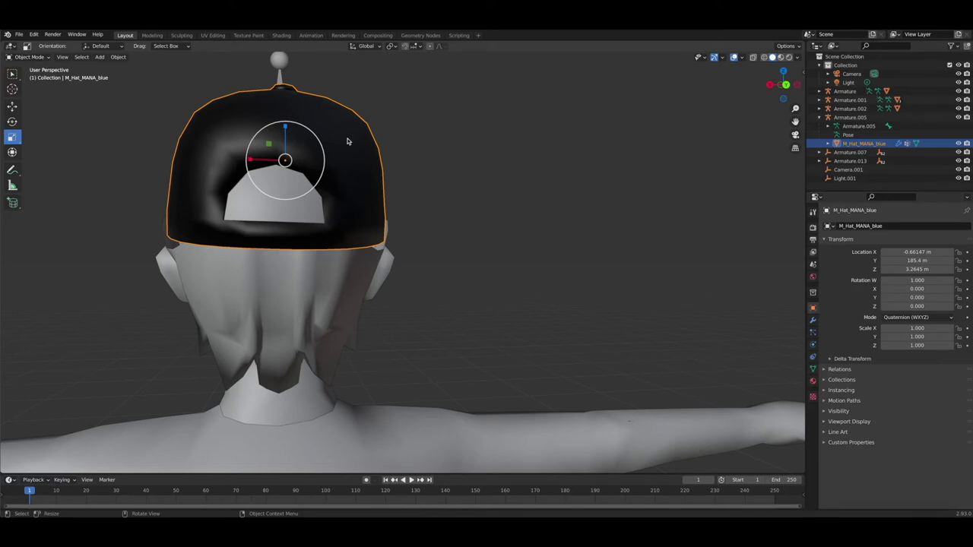
{"action": "left_click", "coordinate": [24, 57]}
{"action": "left_click", "coordinate": [27, 75]}
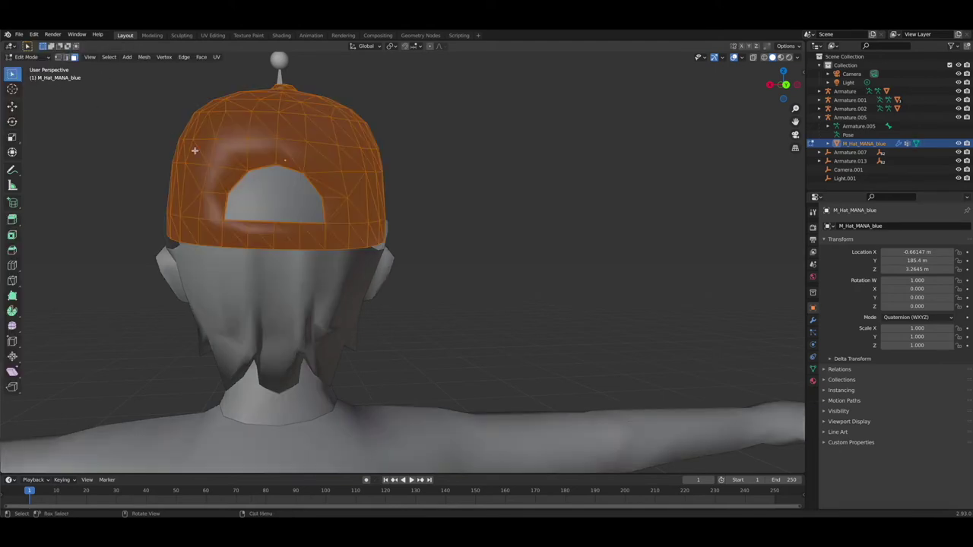
{"action": "left_click", "coordinate": [58, 57]}
Step: Try to fill the hat's rear opening with a single face from the vertices around its rim
{"action": "left_click_drag", "start_coordinate": [784, 85], "coordinate": [736, 115]}
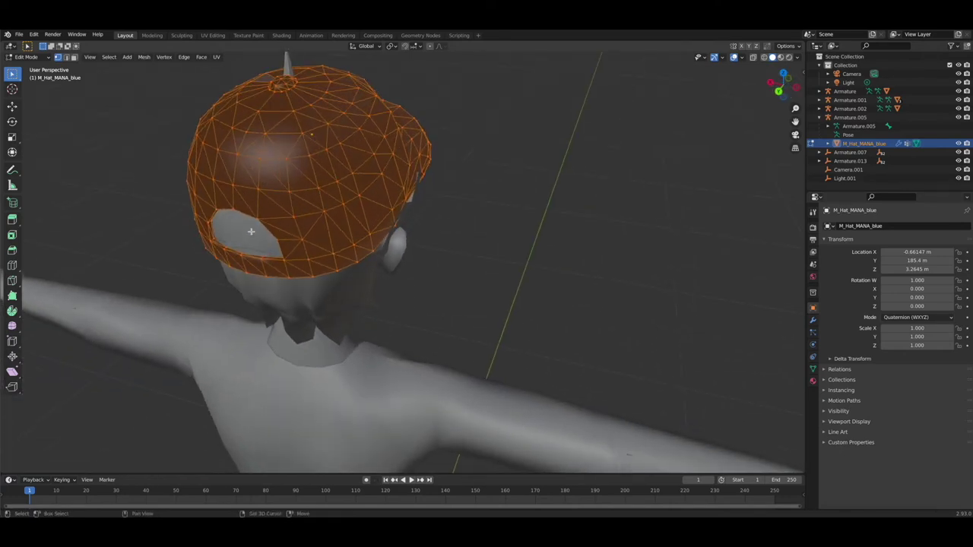
{"action": "left_click", "coordinate": [218, 239]}
{"action": "left_click_drag", "start_coordinate": [784, 85], "coordinate": [760, 57]}
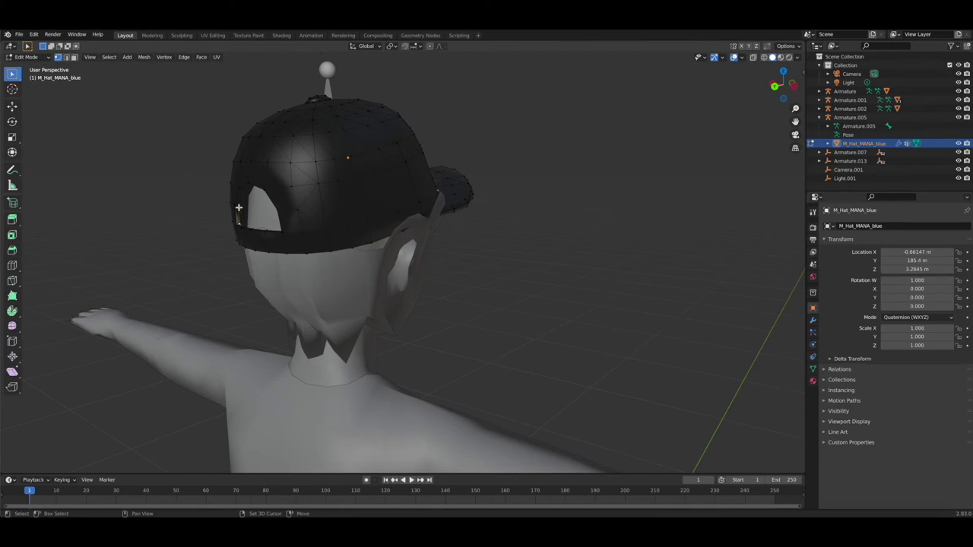
{"action": "left_click_drag", "start_coordinate": [783, 86], "coordinate": [786, 46]}
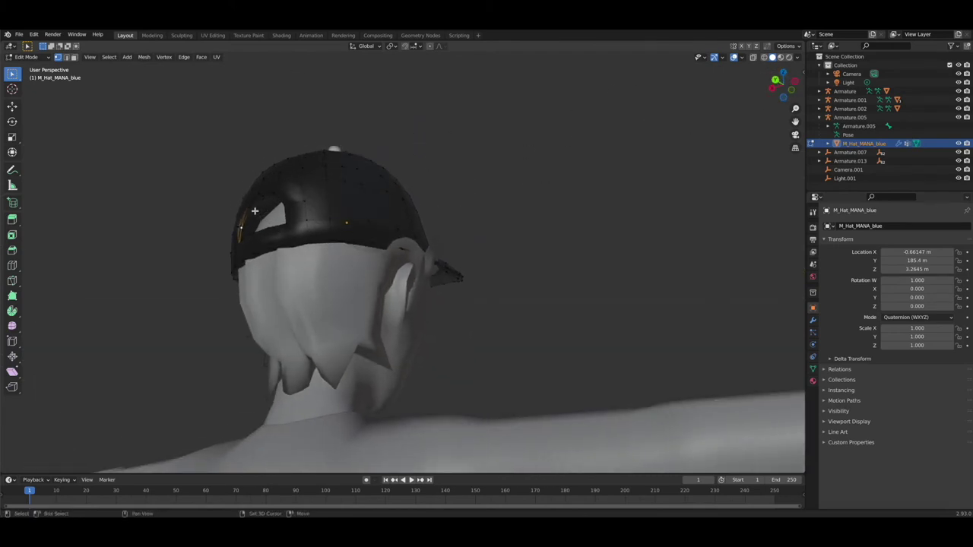
{"action": "left_click_drag", "start_coordinate": [783, 85], "coordinate": [853, 78]}
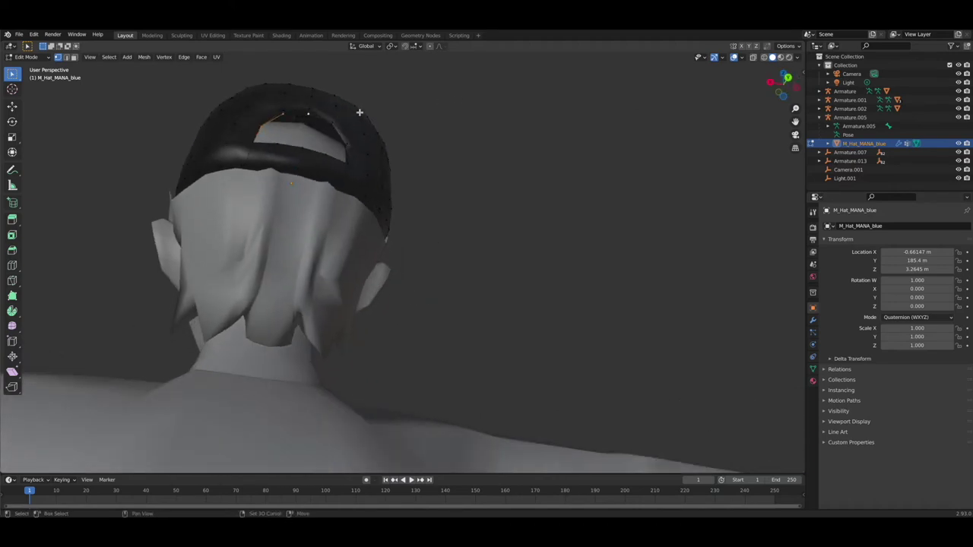
{"action": "left_click_drag", "start_coordinate": [783, 85], "coordinate": [804, 129]}
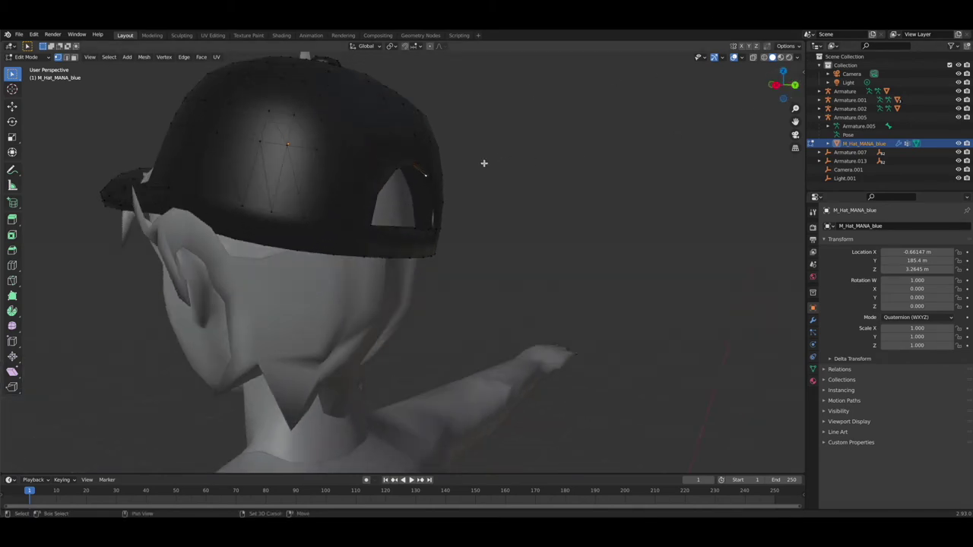
{"action": "left_click_drag", "start_coordinate": [774, 84], "coordinate": [770, 106]}
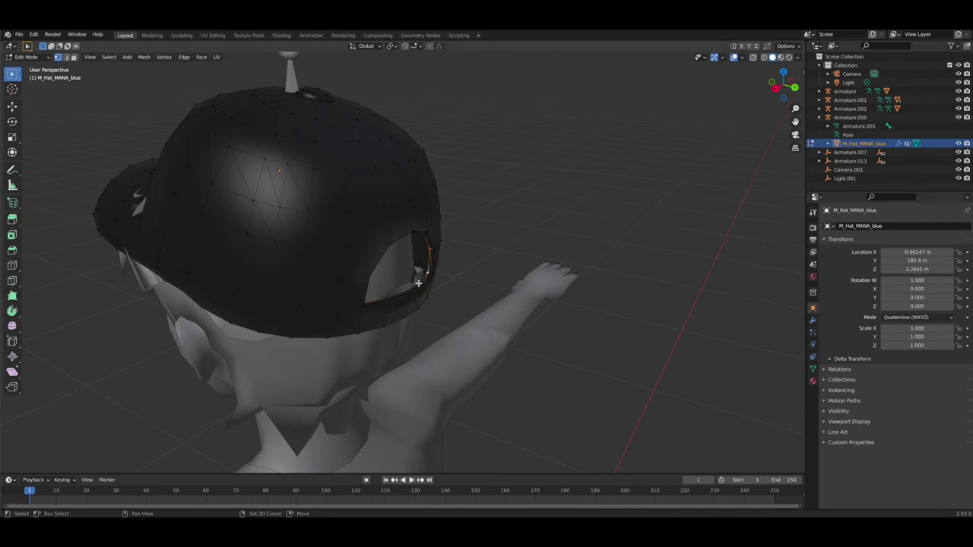
{"action": "left_click_drag", "start_coordinate": [782, 87], "coordinate": [747, 60]}
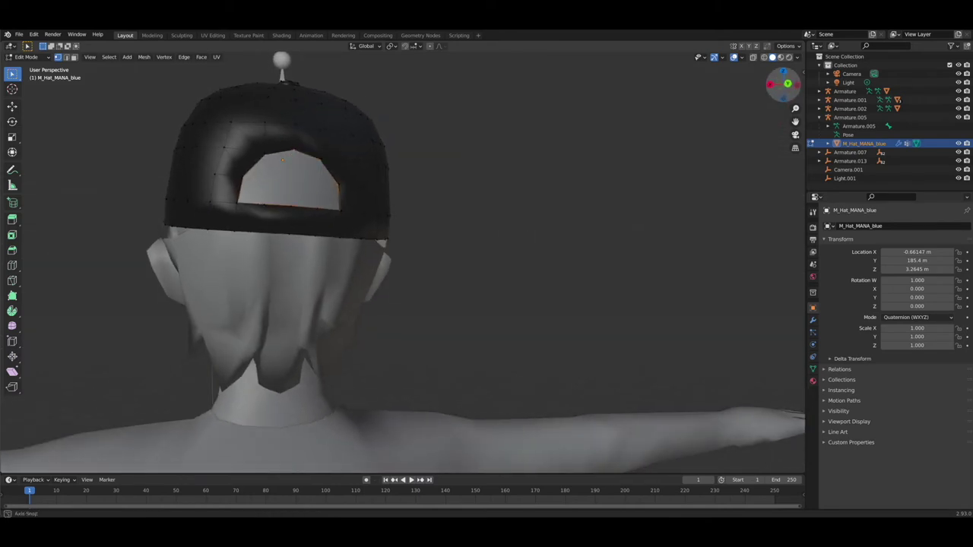
{"action": "key", "text": "f"}
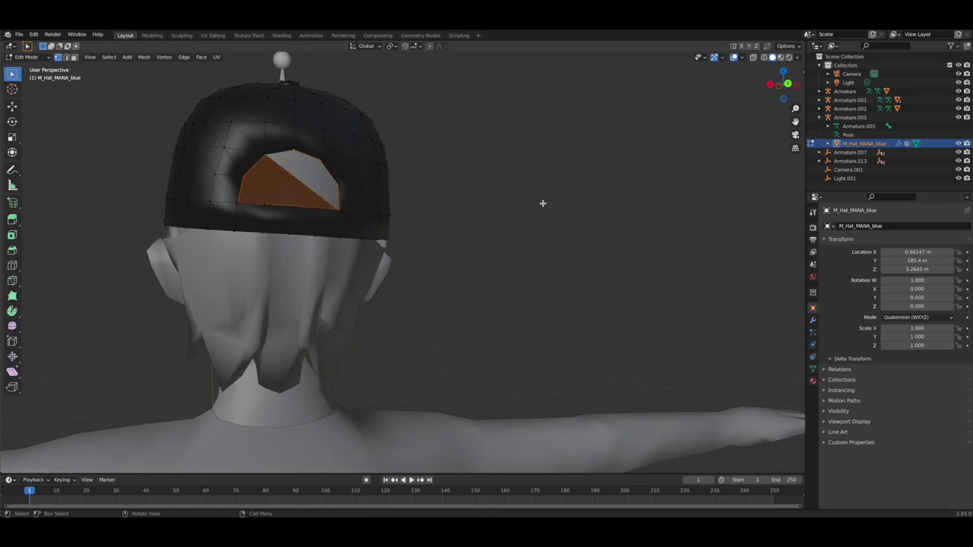
Step: Undo the single-face fill in the hat's rear opening and clear the vertex selection
{"action": "left_click_drag", "start_coordinate": [778, 85], "coordinate": [972, 196]}
{"action": "left_click_drag", "start_coordinate": [795, 121], "coordinate": [795, 92]}
{"action": "key", "text": "ctrl+z"}
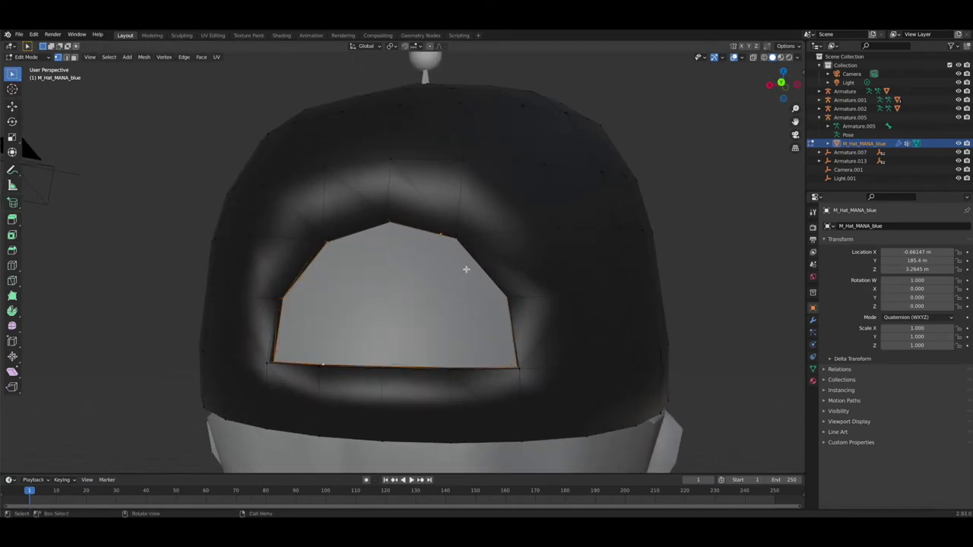
{"action": "left_click", "coordinate": [694, 220]}
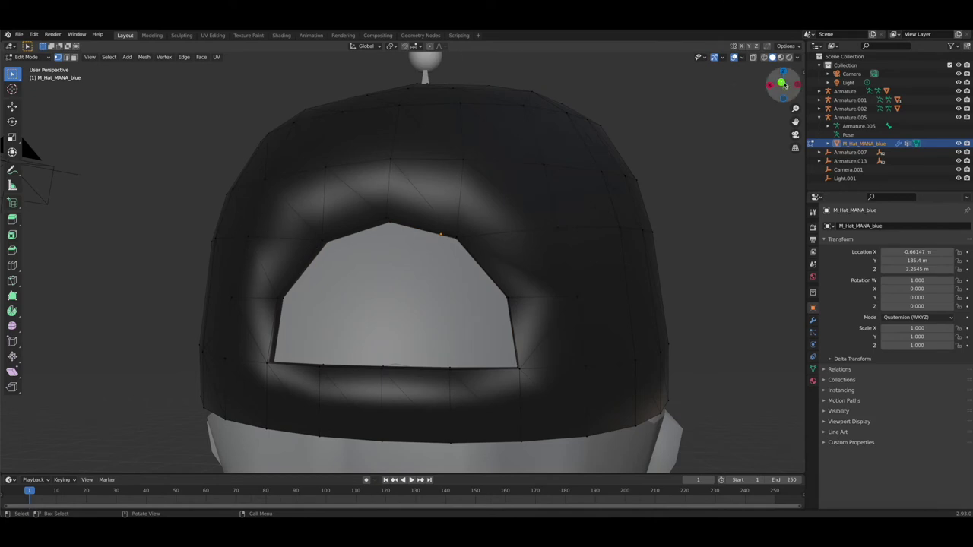
Step: Fill both lower corners and the right side of the hat's rear opening with small faces between rim vertices
{"action": "left_click_drag", "start_coordinate": [783, 86], "coordinate": [768, 101]}
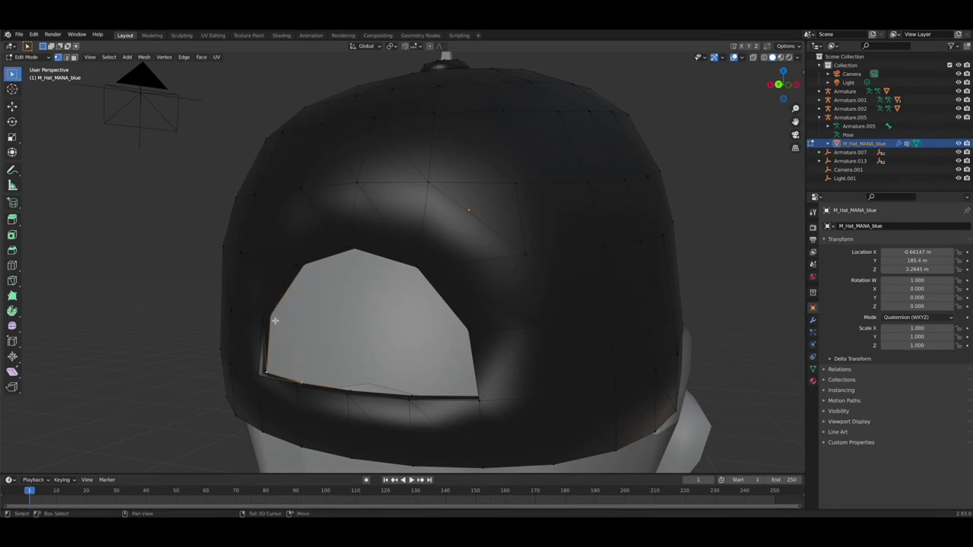
{"action": "key", "text": "f"}
{"action": "middle_click_drag", "start_coordinate": [412, 418], "coordinate": [458, 420]}
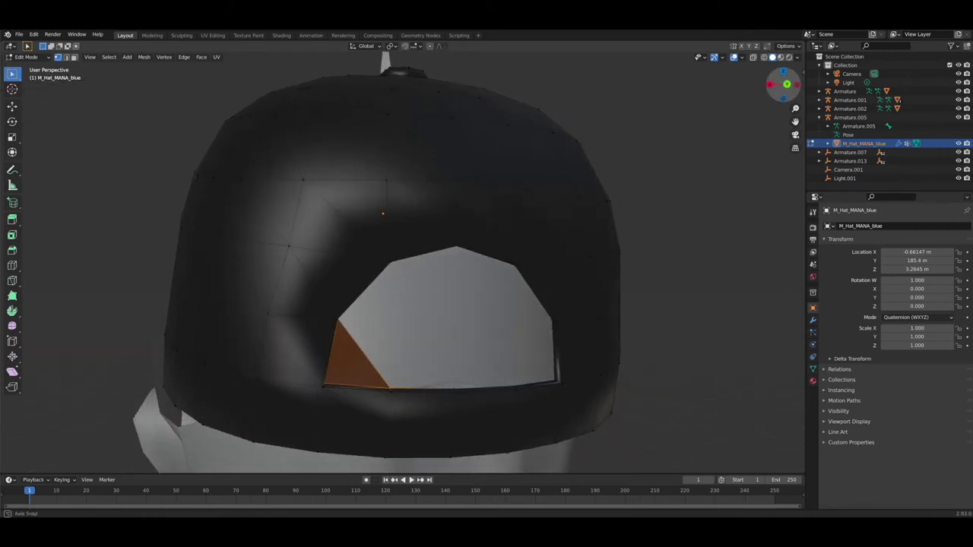
{"action": "left_click", "coordinate": [508, 386]}
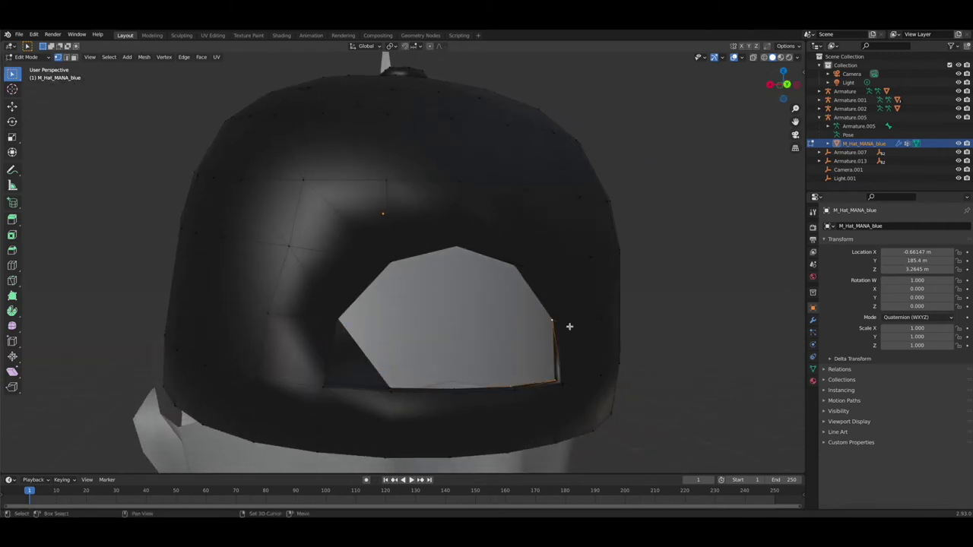
{"action": "key", "text": "f"}
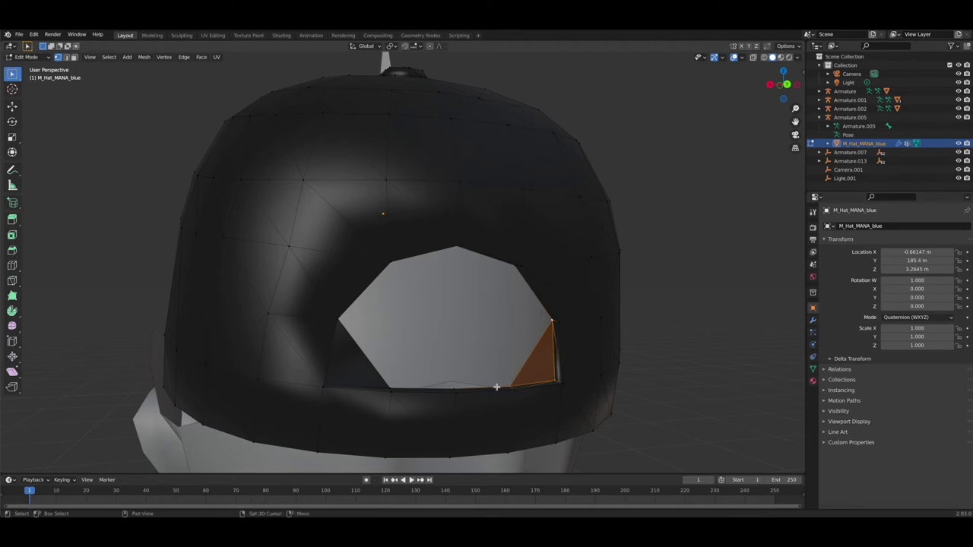
{"action": "left_click", "coordinate": [513, 387]}
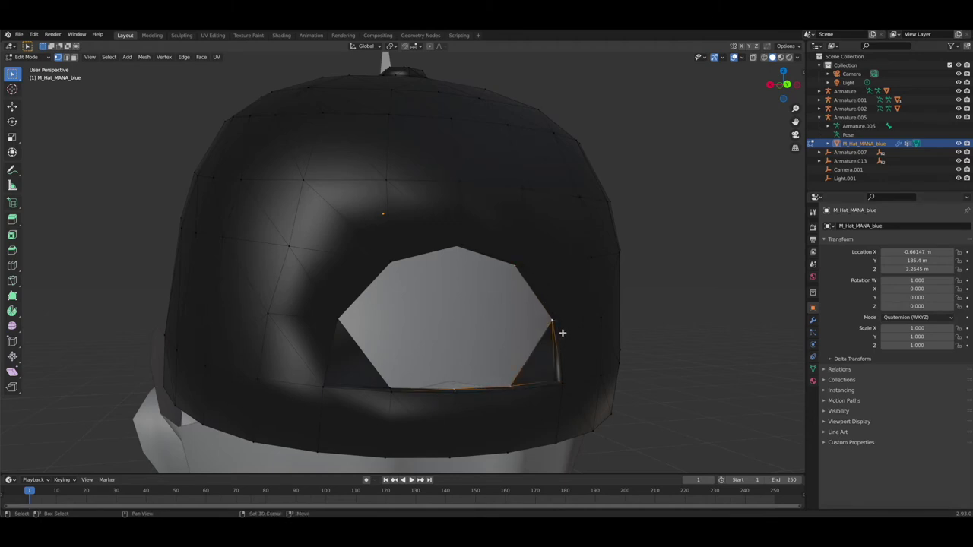
{"action": "key", "text": "f"}
Step: Close the left side and the upper middle of the hat's rear opening with faces meeting at the bottom-centre vertex
{"action": "left_click", "coordinate": [453, 388]}
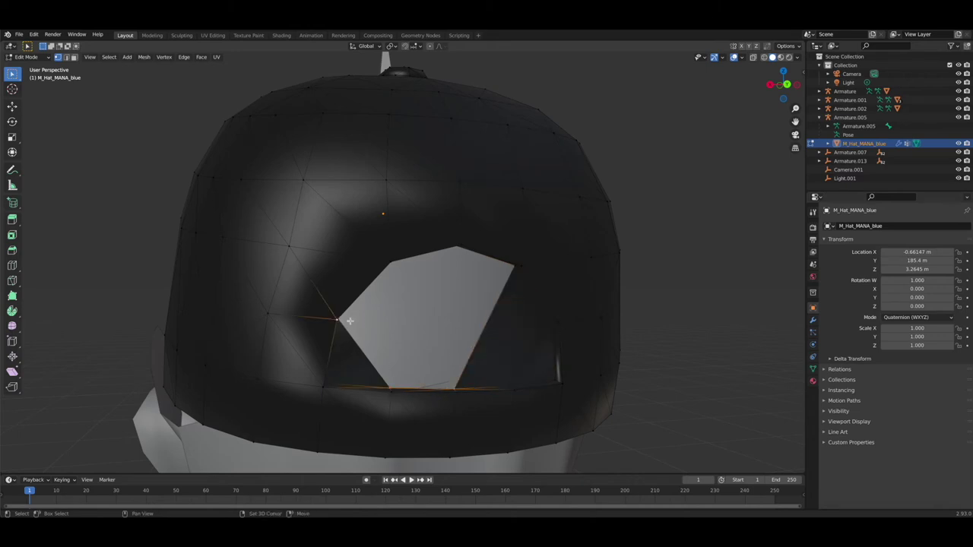
{"action": "left_click_drag", "start_coordinate": [786, 86], "coordinate": [760, 76]}
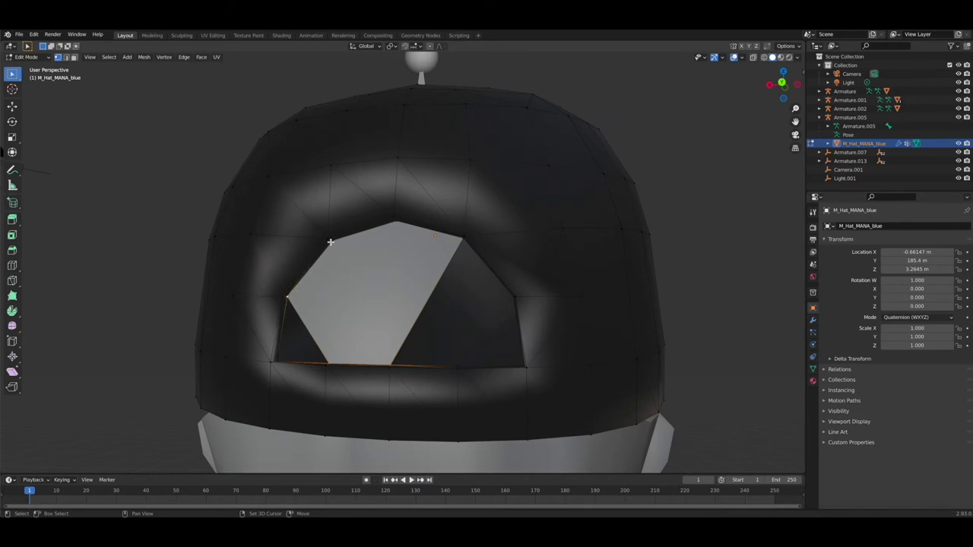
{"action": "key", "text": "f"}
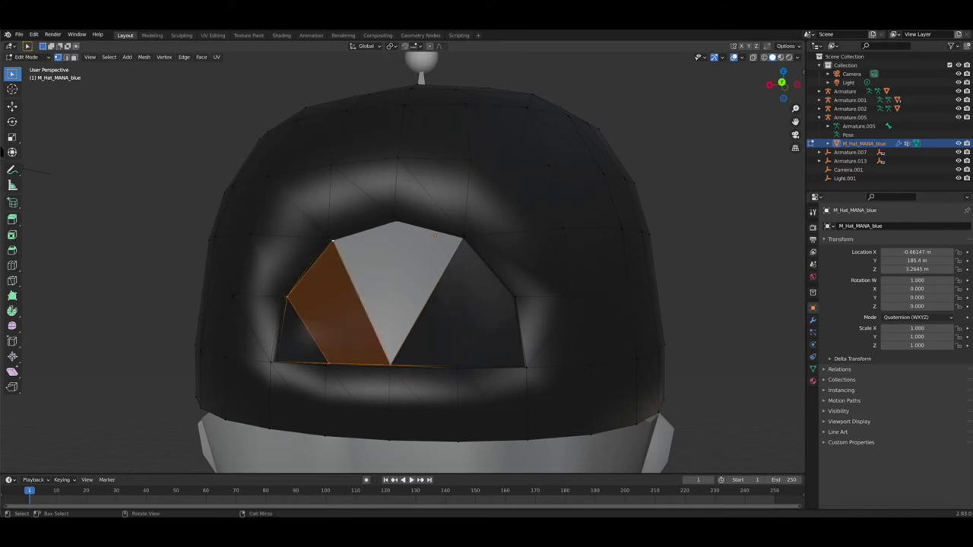
{"action": "left_click", "coordinate": [340, 250]}
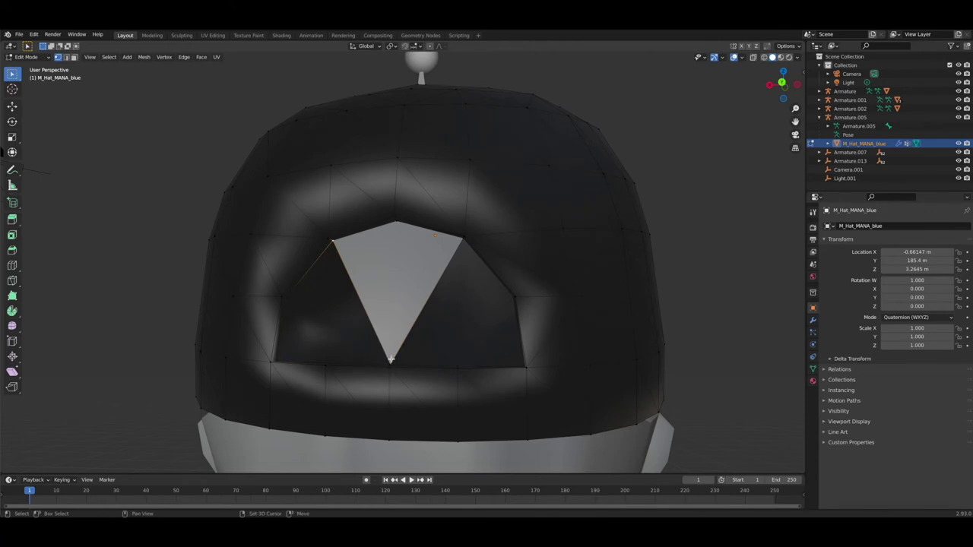
{"action": "left_click", "coordinate": [397, 224], "text": "shift"}
{"action": "key", "text": "f"}
{"action": "left_click", "coordinate": [397, 223]}
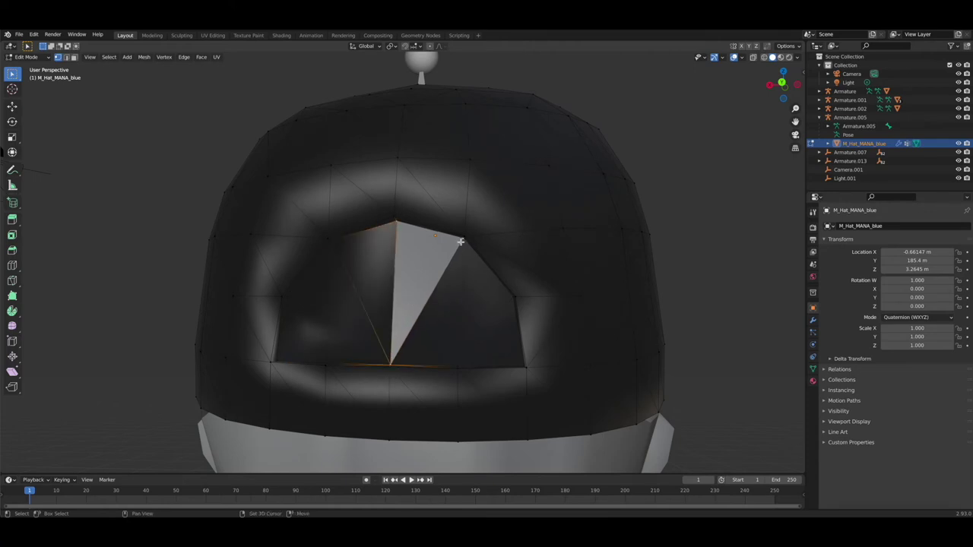
{"action": "key", "text": "f"}
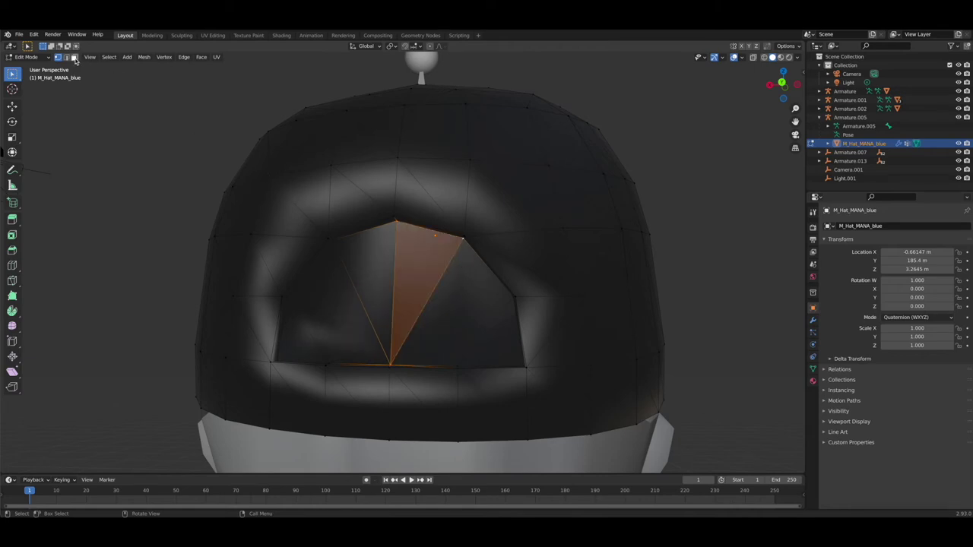
Step: Select all the new faces filling the hat's rear opening in face selection mode
{"action": "left_click", "coordinate": [74, 57]}
{"action": "left_click", "coordinate": [310, 348], "text": "shift"}
{"action": "left_click", "coordinate": [339, 328], "text": "shift"}
{"action": "left_click", "coordinate": [380, 282], "text": "shift"}
{"action": "left_click", "coordinate": [445, 315], "text": "shift"}
{"action": "left_click", "coordinate": [490, 343], "text": "shift"}
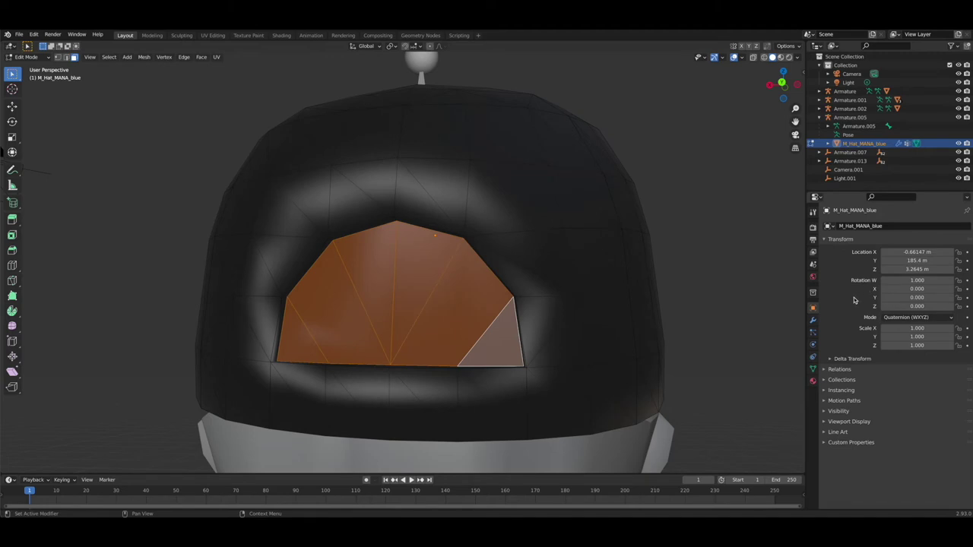
Step: Add a second material slot to the hat, set it to Hair_MAT, and assign it to the selected opening faces
{"action": "left_click", "coordinate": [813, 380]}
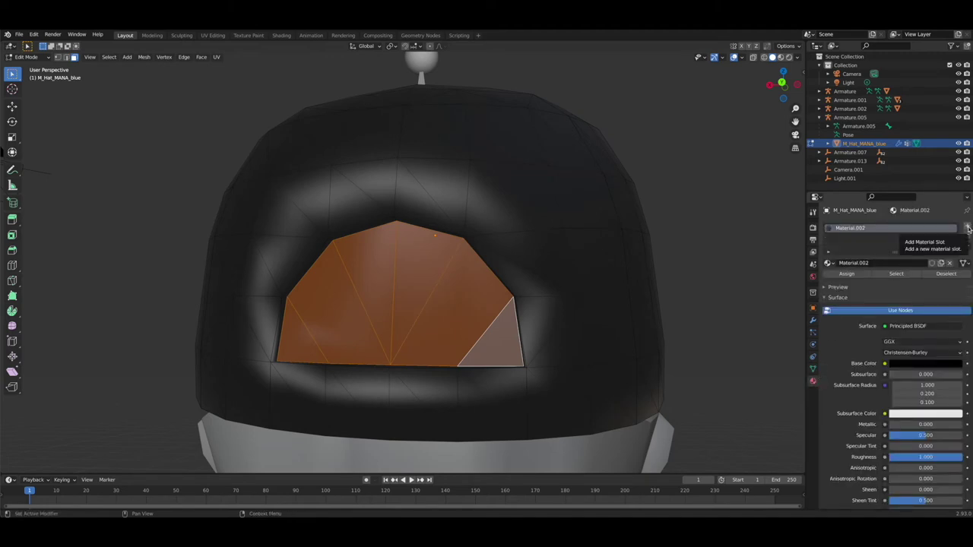
{"action": "left_click", "coordinate": [967, 228]}
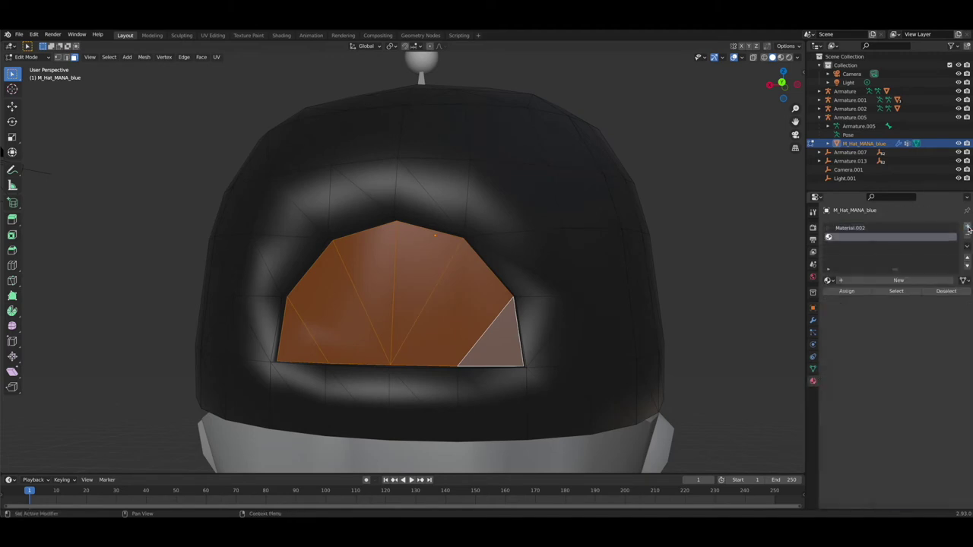
{"action": "left_click", "coordinate": [829, 282]}
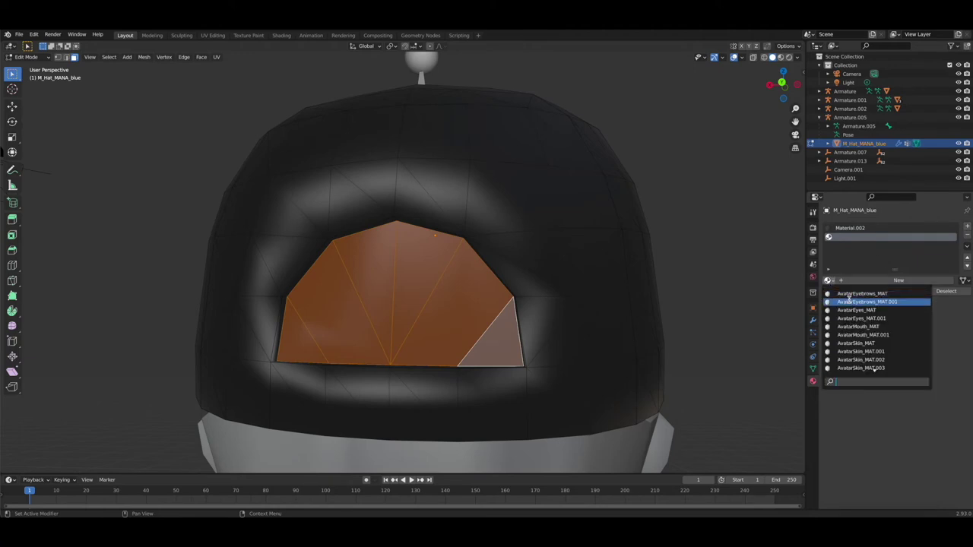
{"action": "left_click", "coordinate": [868, 344]}
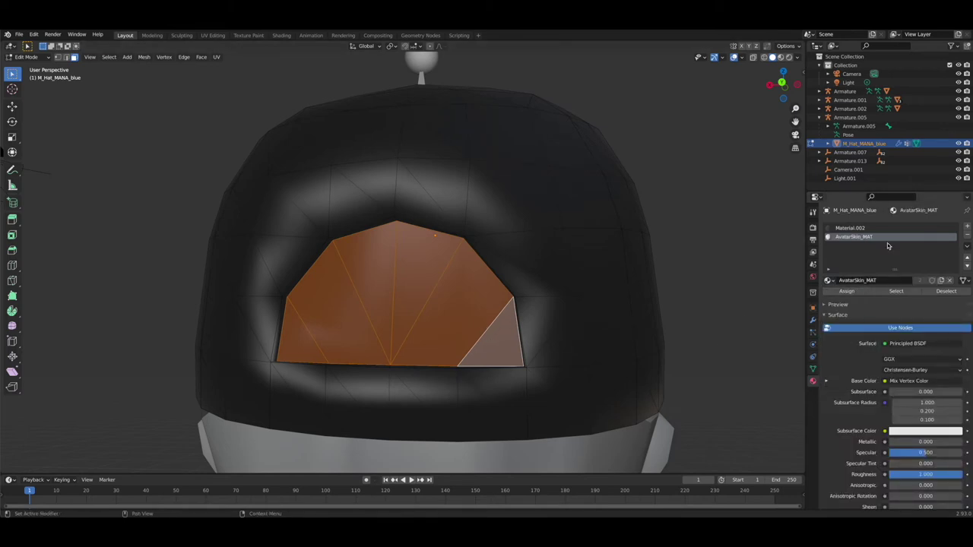
{"action": "left_click", "coordinate": [829, 281]}
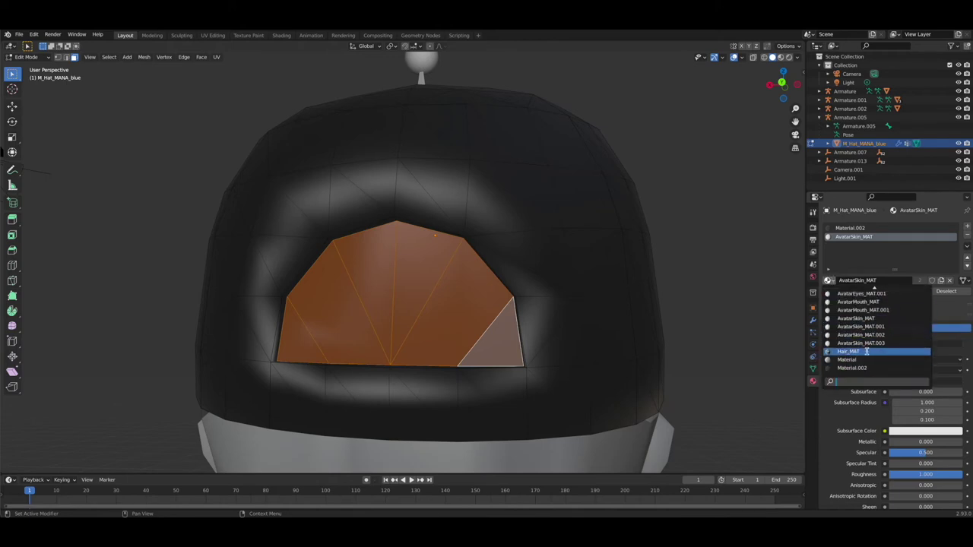
{"action": "left_click", "coordinate": [866, 352]}
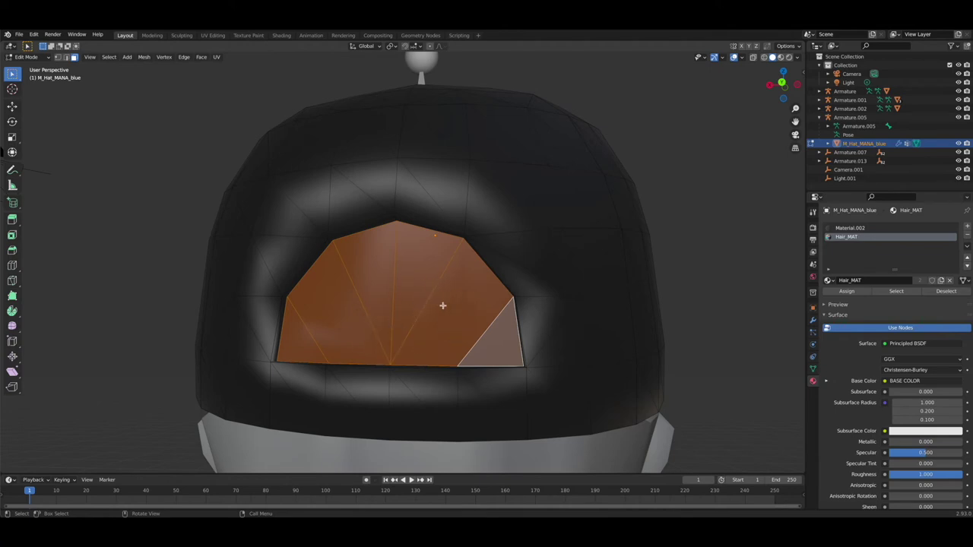
{"action": "left_click", "coordinate": [853, 293]}
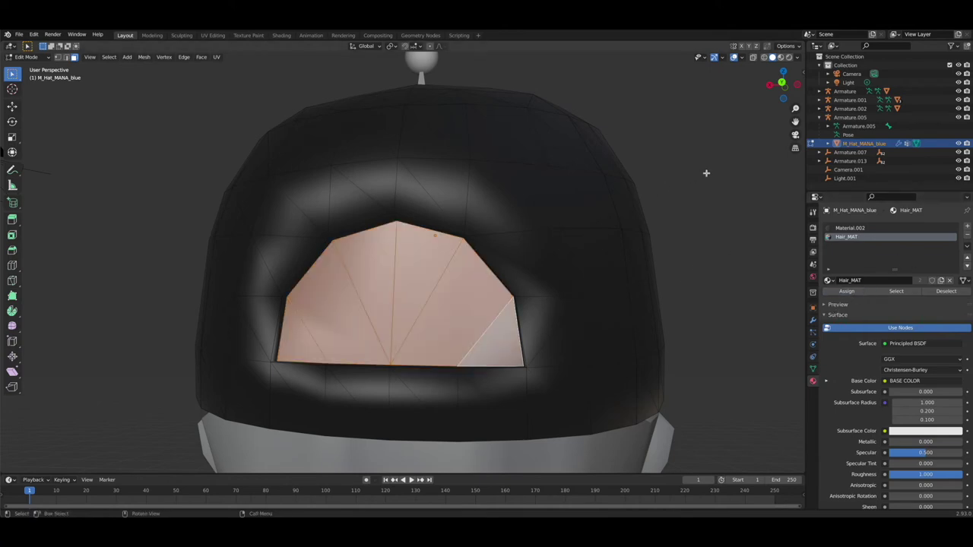
Step: Enlarge the timeline area below the viewport and switch it to the UV Editor
{"action": "left_click_drag", "start_coordinate": [270, 474], "coordinate": [291, 376]}
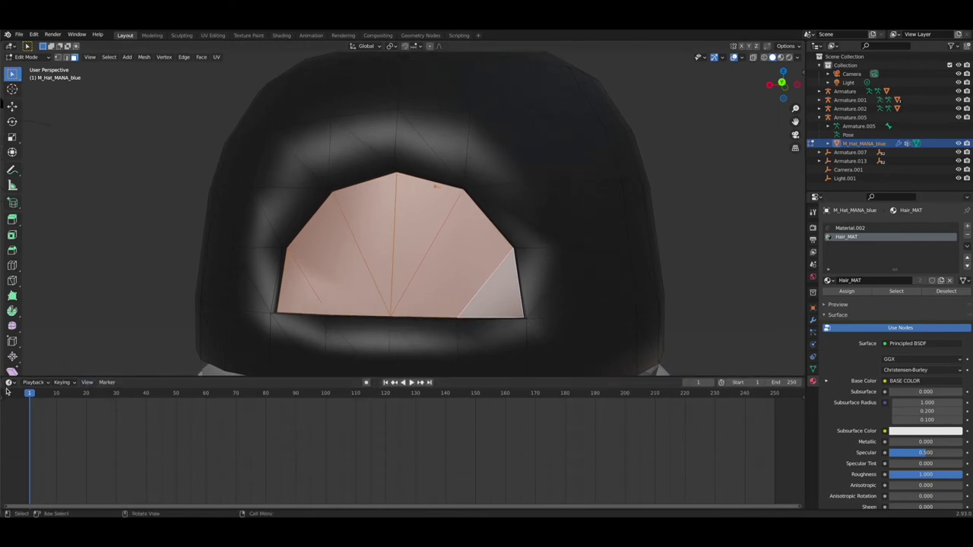
{"action": "left_click", "coordinate": [10, 382]}
{"action": "left_click", "coordinate": [27, 425]}
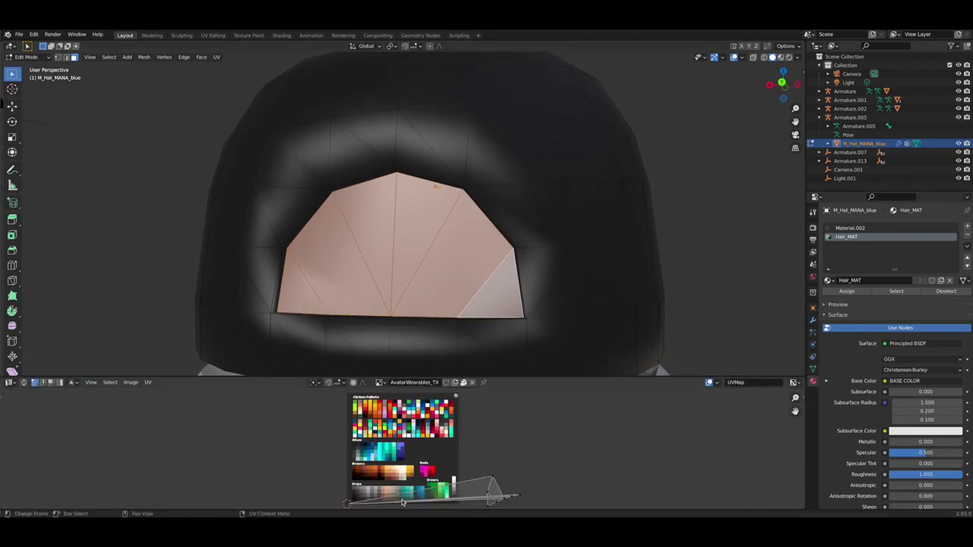
Step: Unwrap the rear-opening faces and scale their UVs down to a small spot on the AvatarWearables_TX palette
{"action": "key", "text": "a"}
{"action": "right_click", "coordinate": [530, 459]}
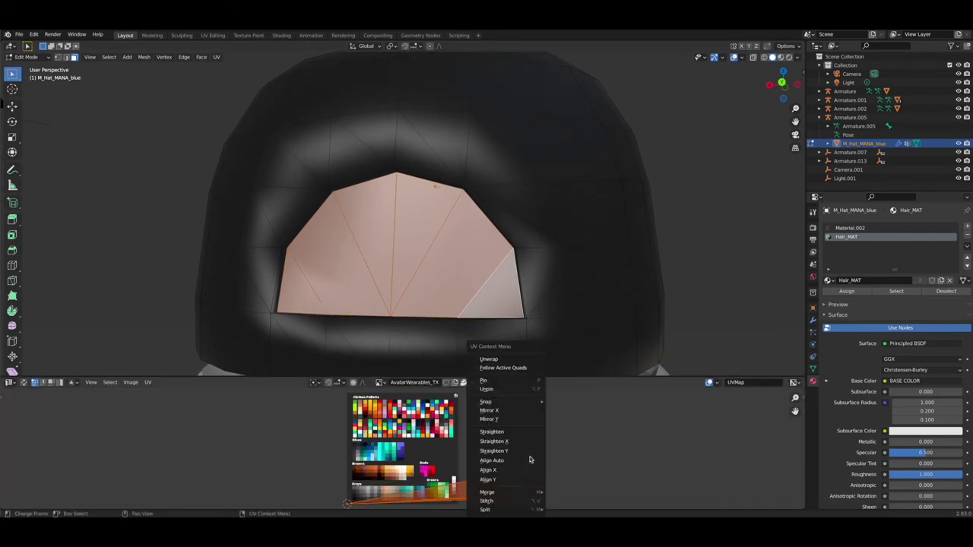
{"action": "left_click", "coordinate": [503, 360]}
{"action": "key", "text": "s"}
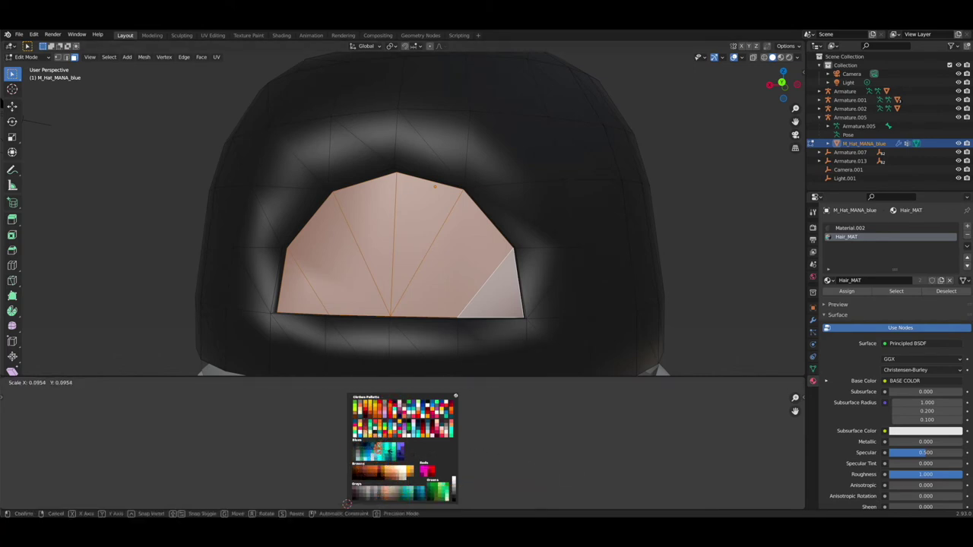
{"action": "left_click", "coordinate": [386, 451]}
{"action": "left_click", "coordinate": [748, 292]}
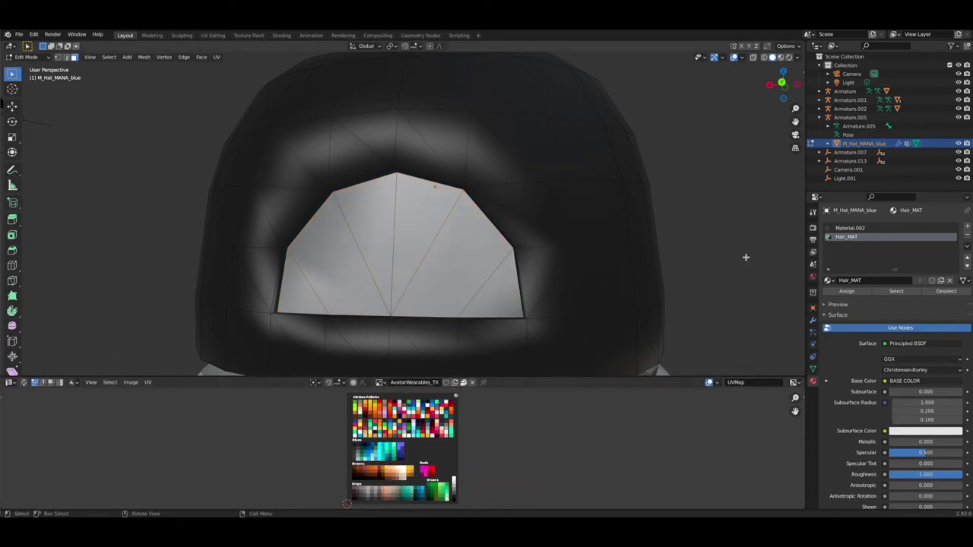
Step: Return to Object Mode and join the hat to the hair mesh, with M_Hair_Cool as the active object
{"action": "left_click_drag", "start_coordinate": [795, 109], "coordinate": [795, 199]}
{"action": "left_click_drag", "start_coordinate": [783, 84], "coordinate": [848, 84]}
{"action": "left_click", "coordinate": [27, 57]}
{"action": "left_click", "coordinate": [26, 68]}
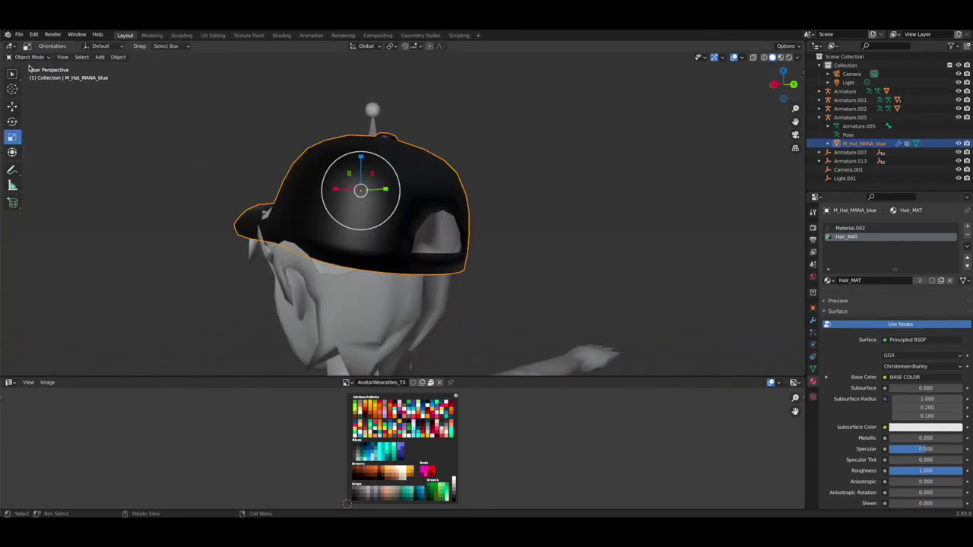
{"action": "left_click", "coordinate": [385, 312], "text": "shift"}
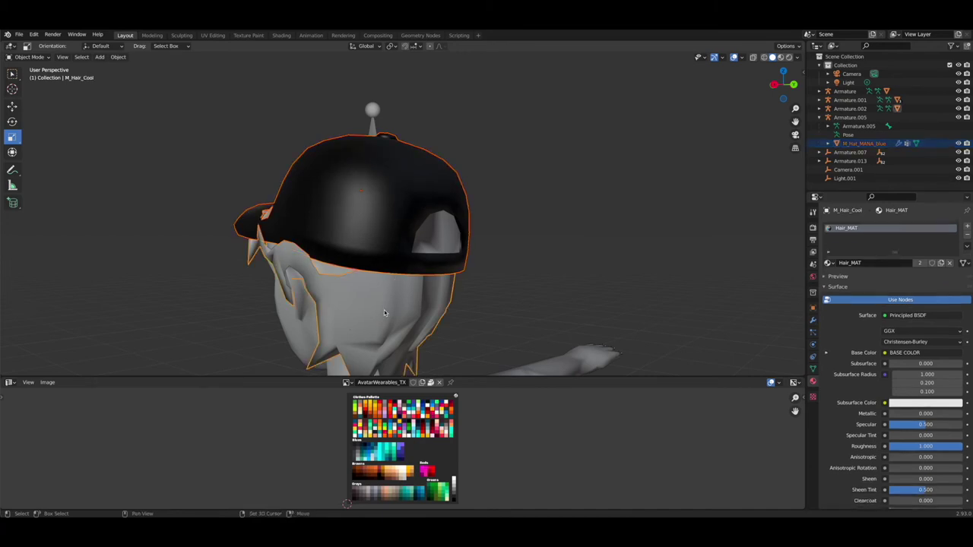
{"action": "right_click", "coordinate": [287, 221]}
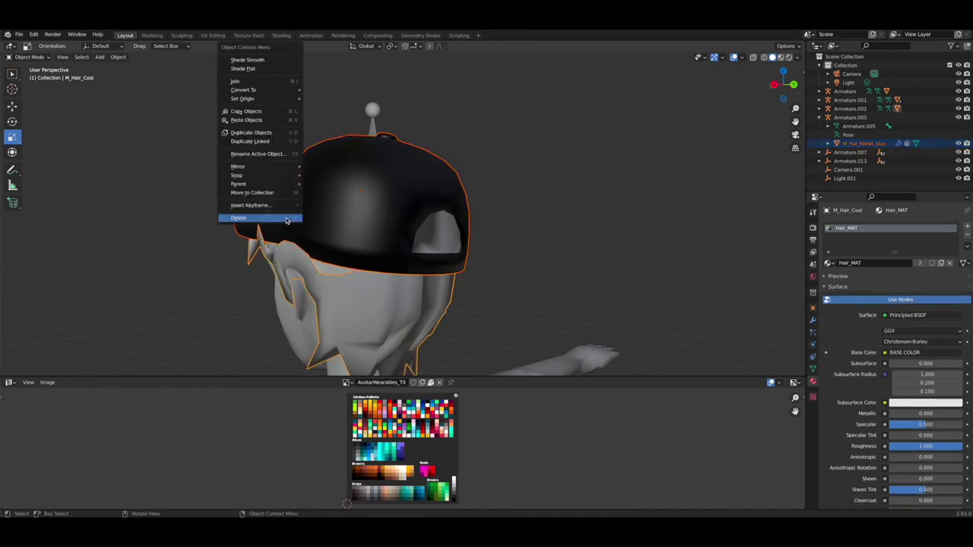
{"action": "left_click", "coordinate": [269, 82]}
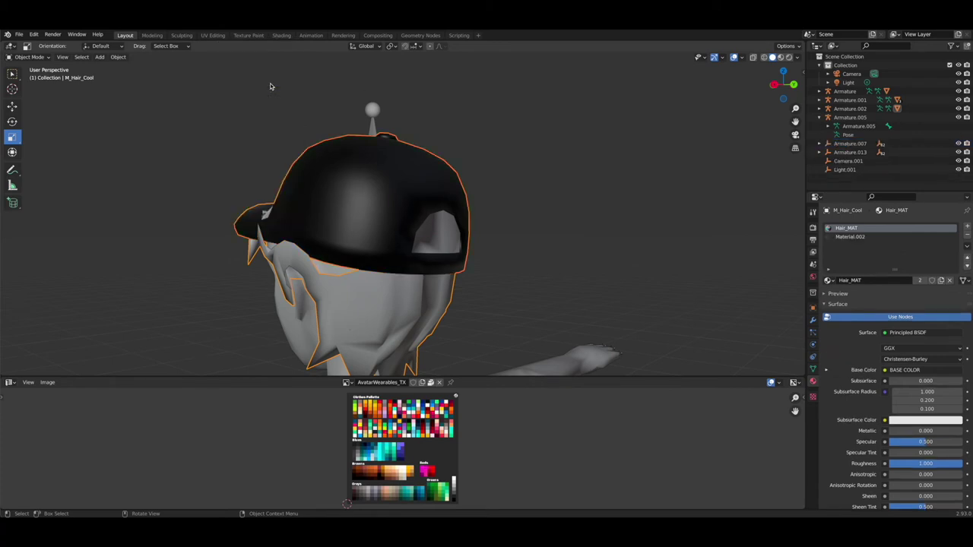
Step: In Edit Mode, raise the hair's upper edge vertex behind the ear toward the hat rim
{"action": "left_click", "coordinate": [35, 58]}
{"action": "left_click", "coordinate": [34, 76]}
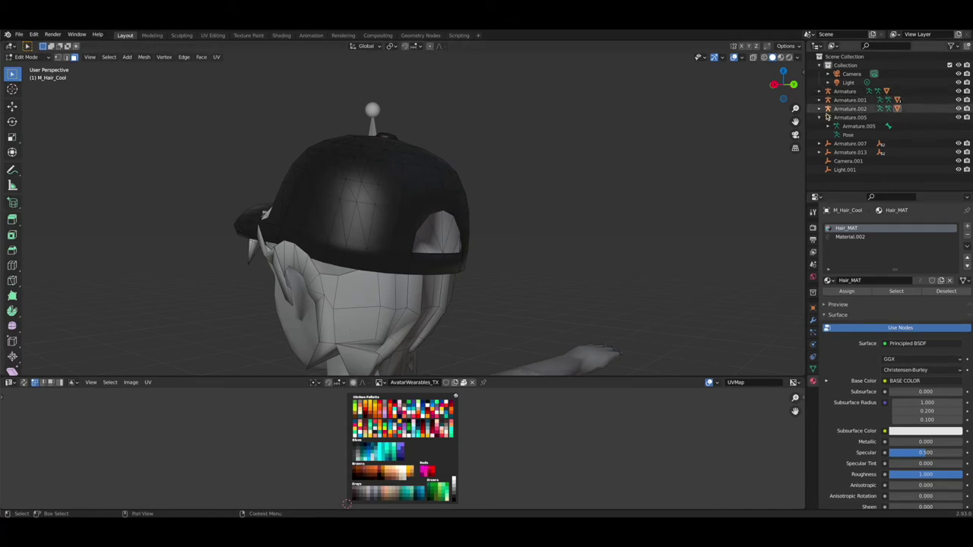
{"action": "left_click_drag", "start_coordinate": [795, 110], "coordinate": [830, 64]}
{"action": "middle_click_drag", "start_coordinate": [367, 284], "coordinate": [361, 267]}
{"action": "left_click", "coordinate": [358, 256]}
{"action": "left_click", "coordinate": [12, 106]}
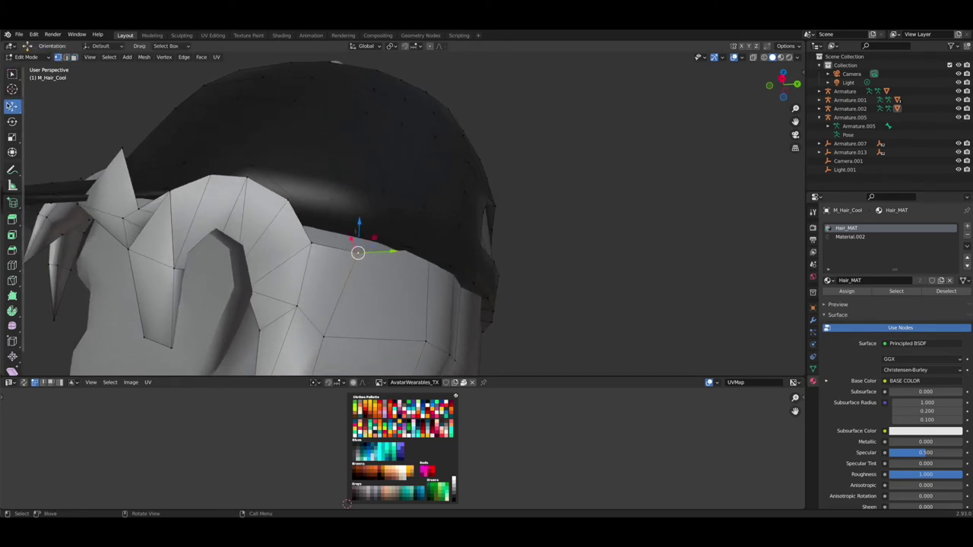
{"action": "left_click_drag", "start_coordinate": [361, 234], "coordinate": [361, 220]}
{"action": "left_click_drag", "start_coordinate": [784, 90], "coordinate": [667, 129]}
{"action": "mouse_move", "coordinate": [259, 262]}
{"action": "left_mouse_down"}
{"action": "mouse_move", "coordinate": [263, 240]}
{"action": "mouse_move", "coordinate": [261, 260]}
{"action": "left_mouse_up"}
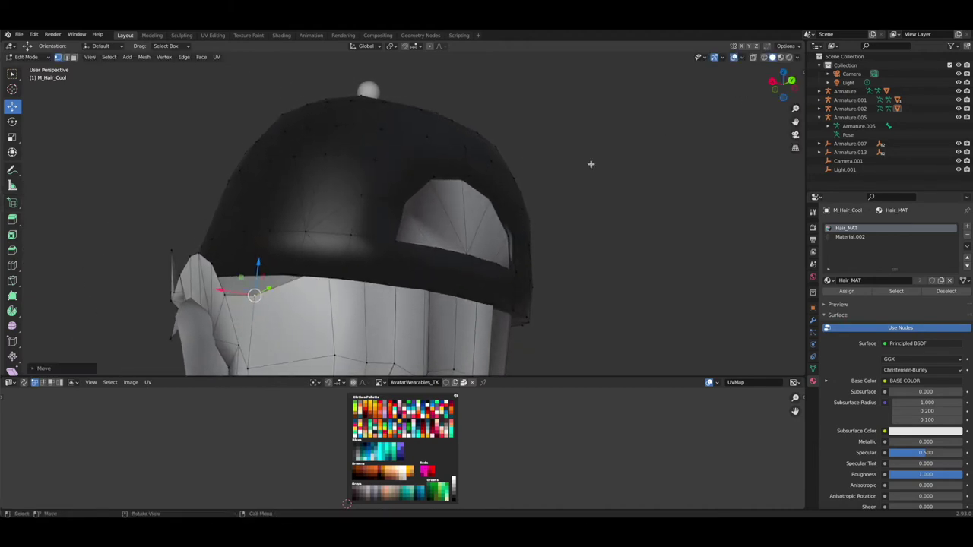
Step: Merge the raised hair vertex behind the ear into the nearest hat rim vertex
{"action": "left_click_drag", "start_coordinate": [794, 122], "coordinate": [832, 61]}
{"action": "left_click_drag", "start_coordinate": [783, 85], "coordinate": [783, 84]}
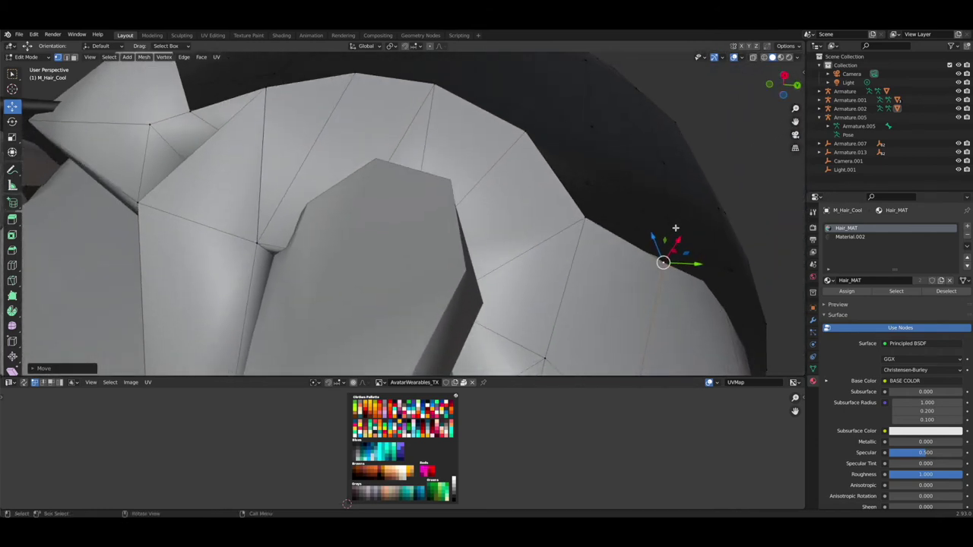
{"action": "left_click", "coordinate": [670, 223], "text": "shift"}
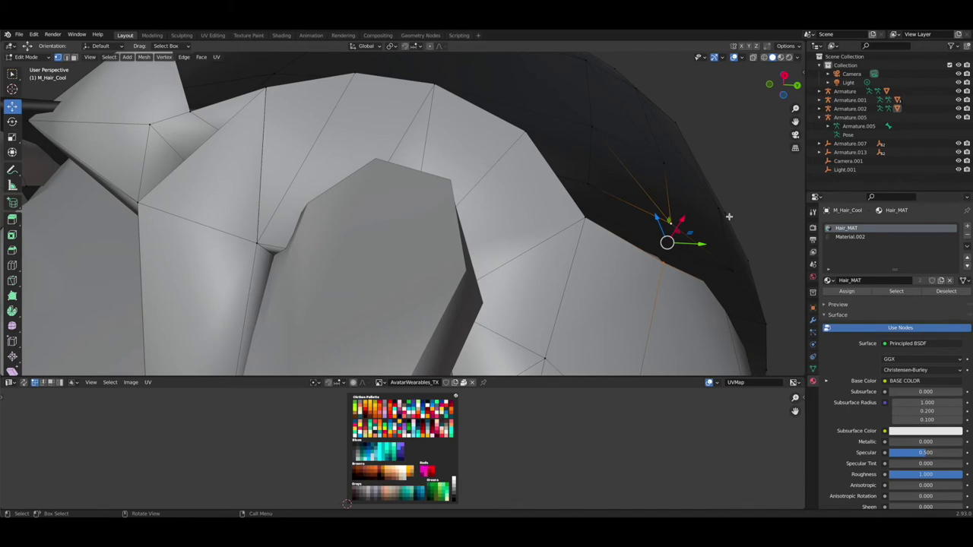
{"action": "key", "text": "m"}
{"action": "left_click", "coordinate": [728, 217]}
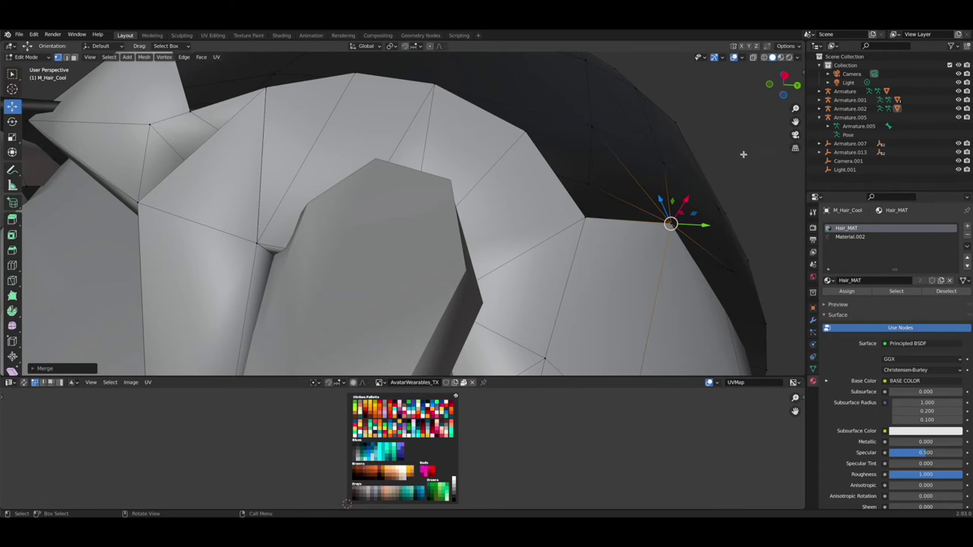
Step: Merge the next hair edge vertex forward along the hat rim into its neighbouring rim vertex
{"action": "left_click", "coordinate": [758, 95]}
{"action": "left_click_drag", "start_coordinate": [781, 86], "coordinate": [741, 108]}
{"action": "left_click", "coordinate": [465, 222], "text": "shift"}
{"action": "key", "text": "m"}
{"action": "left_click", "coordinate": [548, 212]}
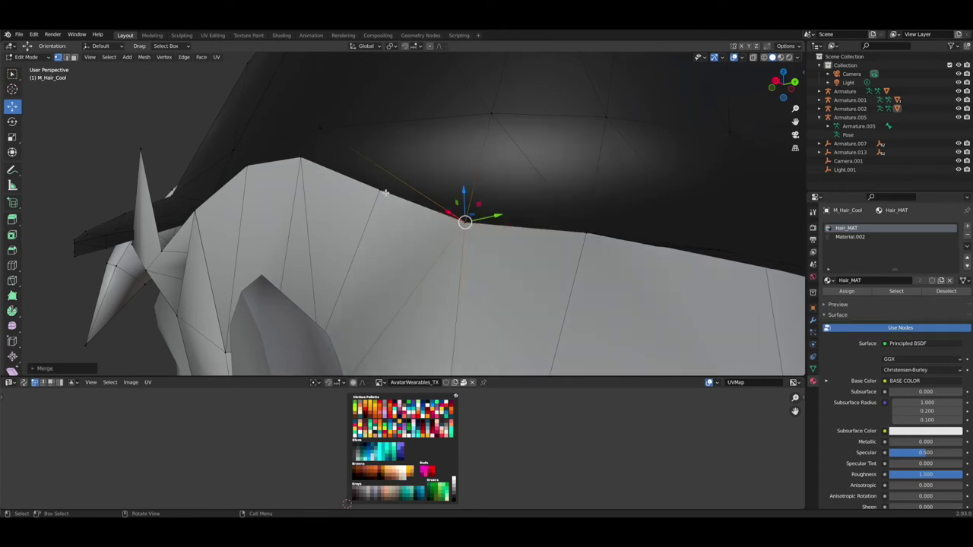
Step: Lower the two hair vertices overlapping the hat above the ear to below the rim
{"action": "left_click", "coordinate": [381, 192]}
{"action": "left_click_drag", "start_coordinate": [379, 164], "coordinate": [371, 239]}
{"action": "left_click", "coordinate": [375, 233]}
{"action": "left_click", "coordinate": [299, 157]}
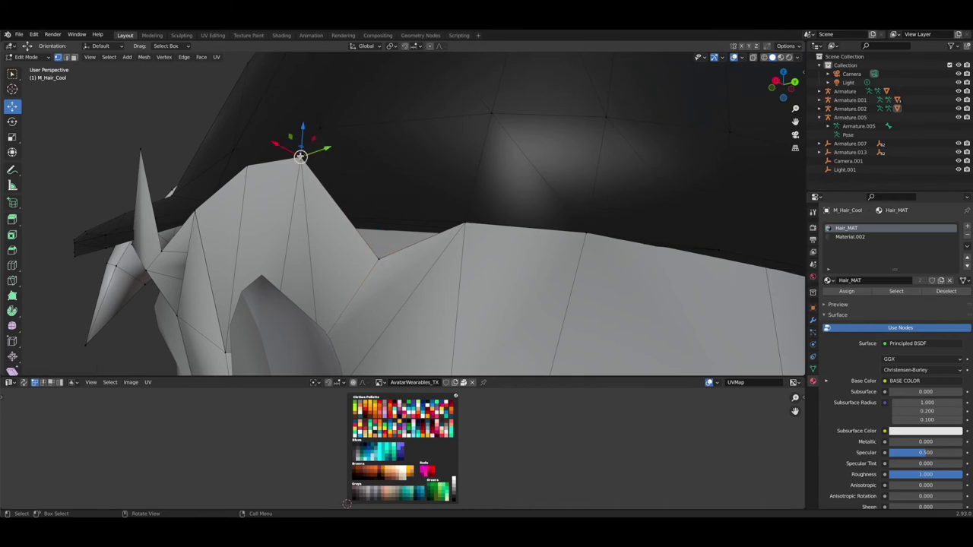
{"action": "key", "text": "g"}
{"action": "key", "text": "z"}
{"action": "left_click", "coordinate": [286, 219]}
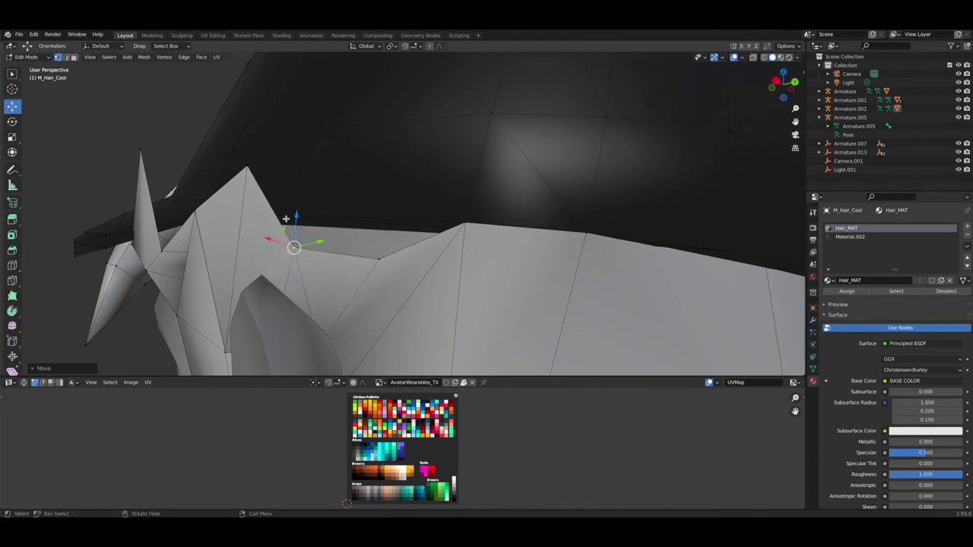
Step: Merge both lowered hair vertices above the ear into the adjacent hat rim vertex
{"action": "left_click", "coordinate": [288, 223]}
{"action": "key", "text": "m"}
{"action": "left_click", "coordinate": [406, 204]}
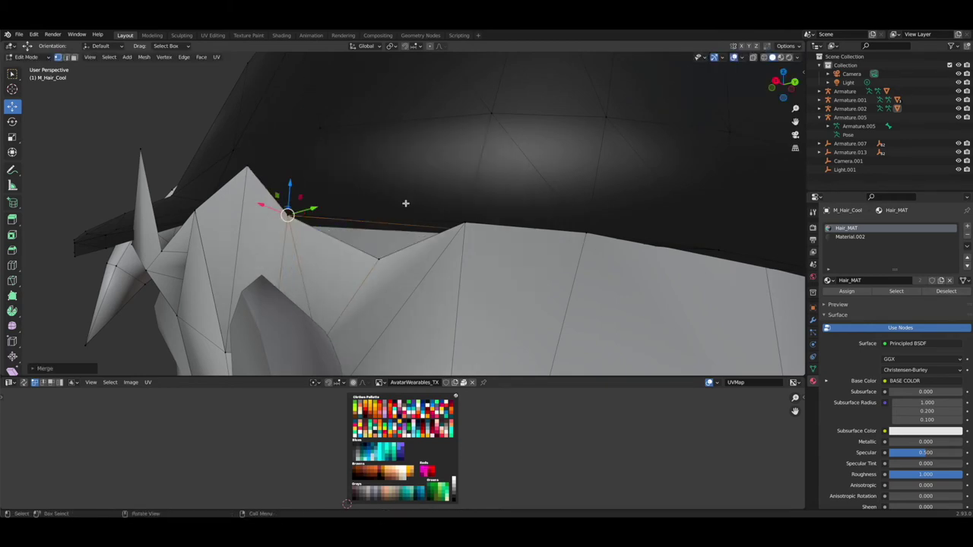
{"action": "left_click", "coordinate": [381, 253]}
{"action": "left_click", "coordinate": [289, 216], "text": "shift"}
{"action": "key", "text": "m"}
{"action": "left_click", "coordinate": [332, 210]}
Step: Lower the hair peak just in front of the merged rim vertex and merge it into that rim vertex
{"action": "middle_click_drag", "start_coordinate": [332, 210], "coordinate": [324, 194]}
{"action": "left_click_drag", "start_coordinate": [794, 82], "coordinate": [839, 85]}
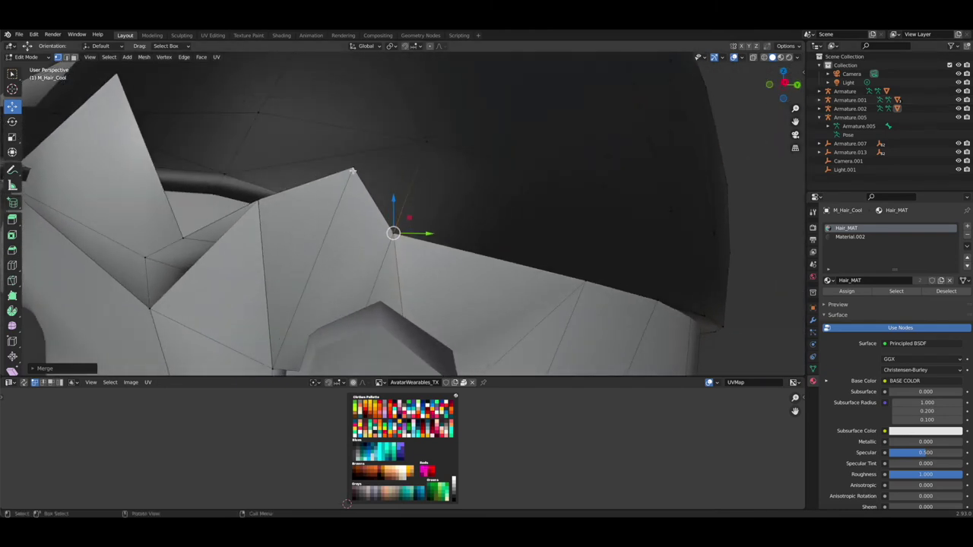
{"action": "left_click", "coordinate": [351, 172]}
{"action": "left_click_drag", "start_coordinate": [353, 142], "coordinate": [332, 202]}
{"action": "middle_click_drag", "start_coordinate": [345, 221], "coordinate": [368, 213]}
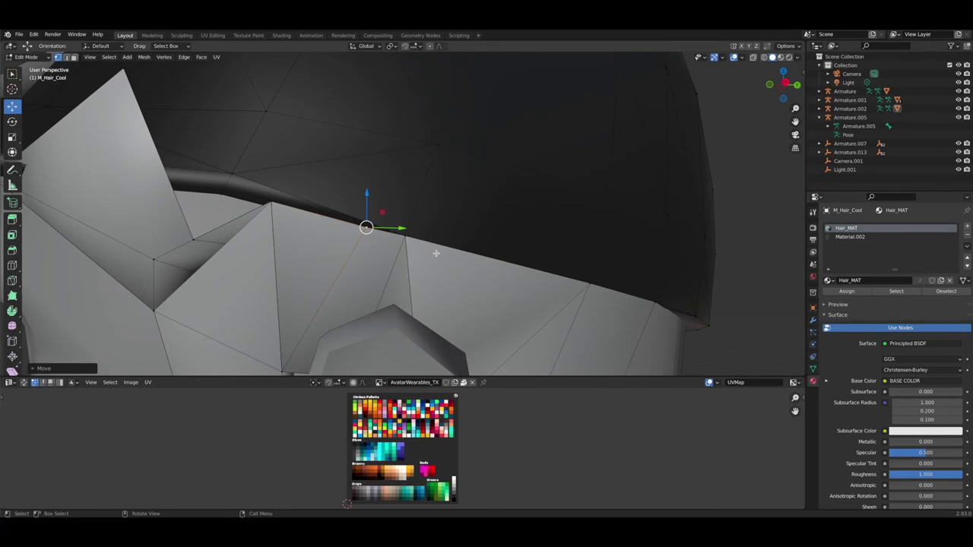
{"action": "left_click", "coordinate": [407, 236], "text": "shift"}
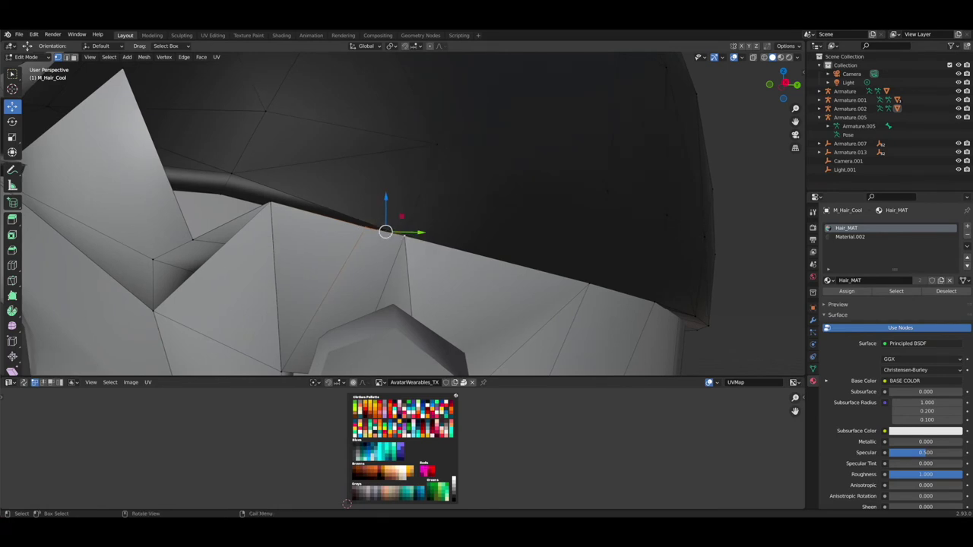
{"action": "key", "text": "m"}
{"action": "left_click", "coordinate": [455, 230]}
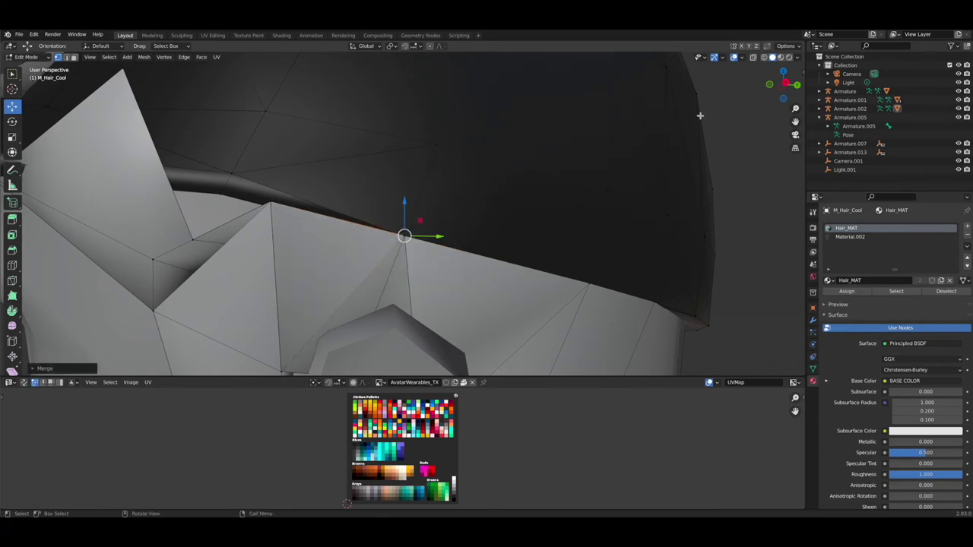
Step: Delete the inner hair faces hidden behind the hat rim near the ear in face selection mode
{"action": "left_click_drag", "start_coordinate": [783, 85], "coordinate": [738, 133]}
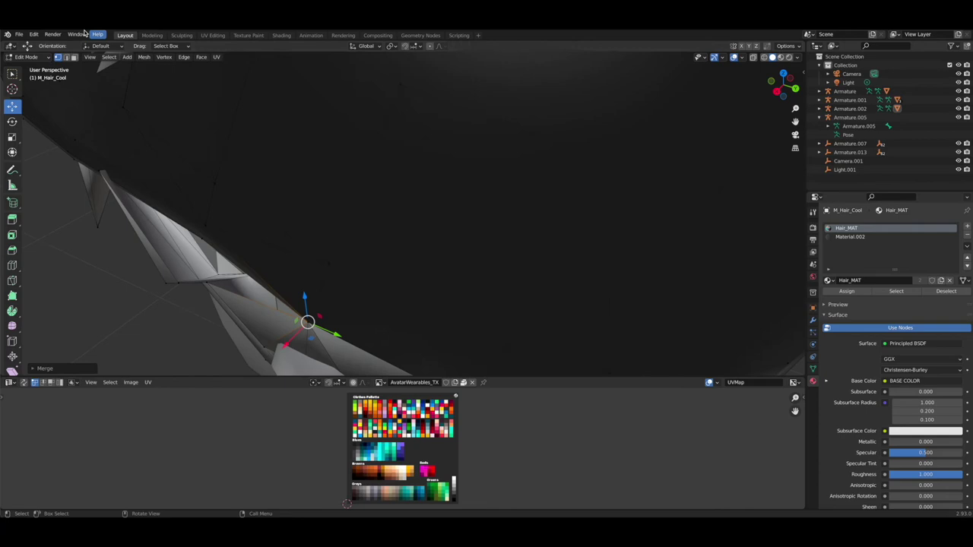
{"action": "left_click", "coordinate": [249, 292]}
{"action": "left_click", "coordinate": [211, 279], "text": "shift"}
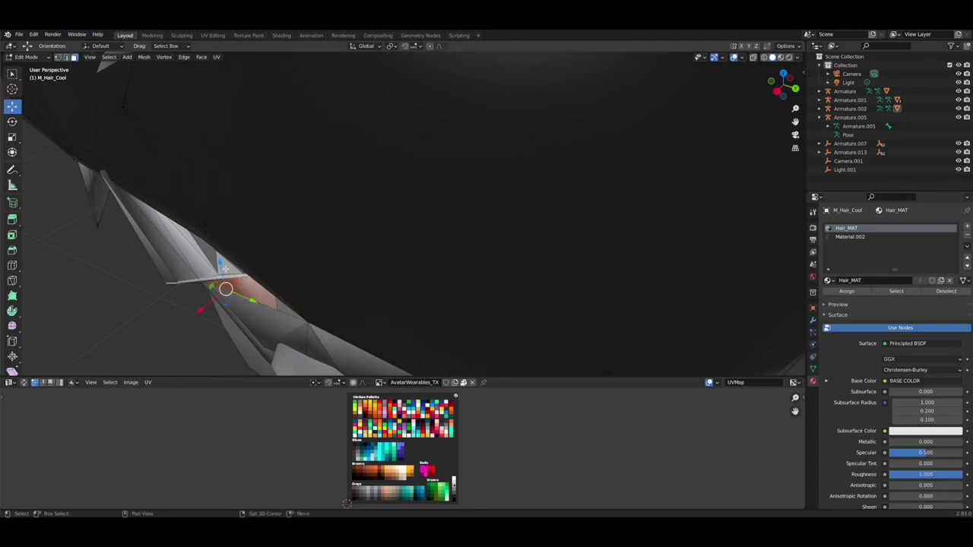
{"action": "mouse_move", "coordinate": [795, 89]}
{"action": "left_mouse_down"}
{"action": "mouse_move", "coordinate": [808, 66]}
{"action": "mouse_move", "coordinate": [801, 94]}
{"action": "mouse_move", "coordinate": [820, 100]}
{"action": "mouse_move", "coordinate": [790, 111]}
{"action": "mouse_move", "coordinate": [783, 57]}
{"action": "mouse_move", "coordinate": [796, 94]}
{"action": "mouse_move", "coordinate": [792, 86]}
{"action": "left_mouse_up"}
{"action": "left_click", "coordinate": [200, 317], "text": "shift"}
{"action": "left_click", "coordinate": [284, 360], "text": "shift"}
{"action": "left_click", "coordinate": [315, 334], "text": "shift"}
{"action": "right_click", "coordinate": [430, 337]}
{"action": "left_click", "coordinate": [430, 338]}
{"action": "left_click_drag", "start_coordinate": [794, 83], "coordinate": [766, 86]}
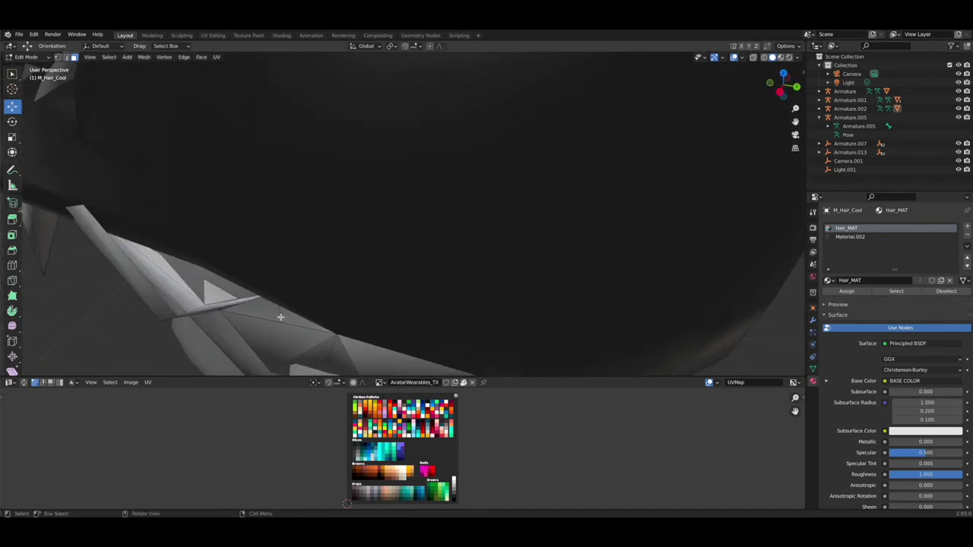
{"action": "right_click", "coordinate": [279, 314]}
{"action": "left_click", "coordinate": [281, 315]}
Step: Merge the upper hair vertex in front of the ear into the hat rim vertex beside it
{"action": "mouse_move", "coordinate": [775, 86]}
{"action": "left_mouse_down"}
{"action": "mouse_move", "coordinate": [796, 82]}
{"action": "mouse_move", "coordinate": [769, 90]}
{"action": "left_mouse_up"}
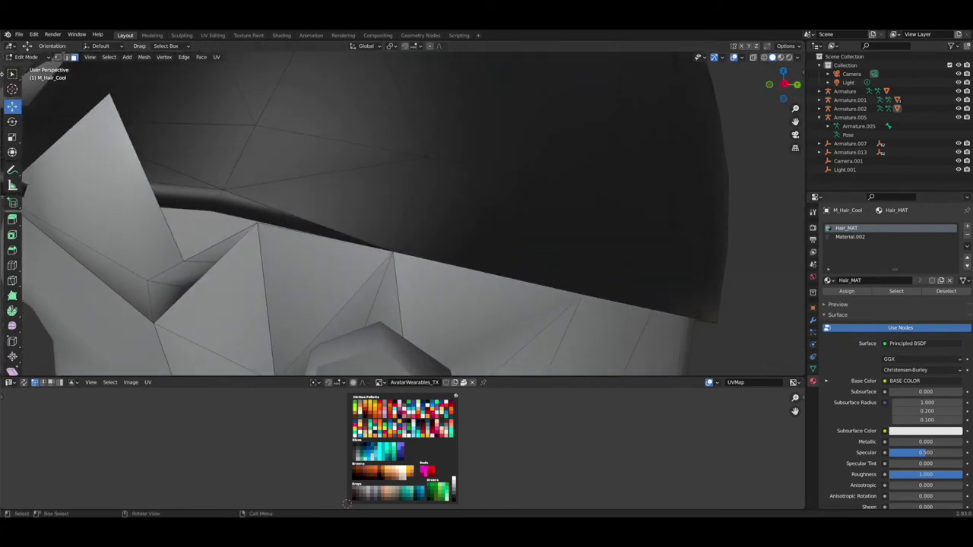
{"action": "mouse_move", "coordinate": [259, 202]}
{"action": "left_mouse_down"}
{"action": "mouse_move", "coordinate": [256, 221]}
{"action": "mouse_move", "coordinate": [261, 201]}
{"action": "left_mouse_up"}
{"action": "left_click", "coordinate": [257, 222], "text": "shift"}
{"action": "key", "text": "m"}
{"action": "left_click", "coordinate": [290, 220]}
{"action": "left_click", "coordinate": [260, 201]}
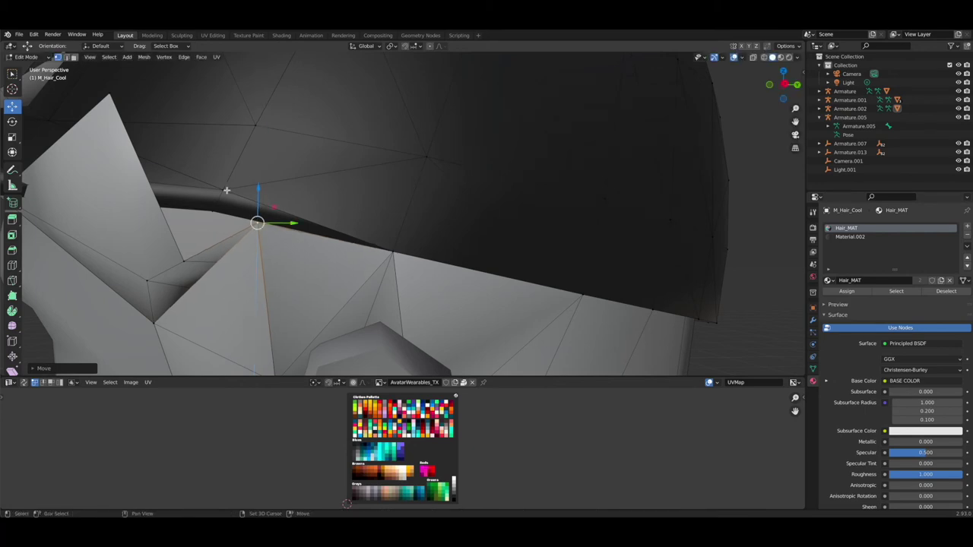
{"action": "left_click", "coordinate": [227, 190], "text": "shift"}
{"action": "left_click_drag", "start_coordinate": [779, 83], "coordinate": [717, 87]}
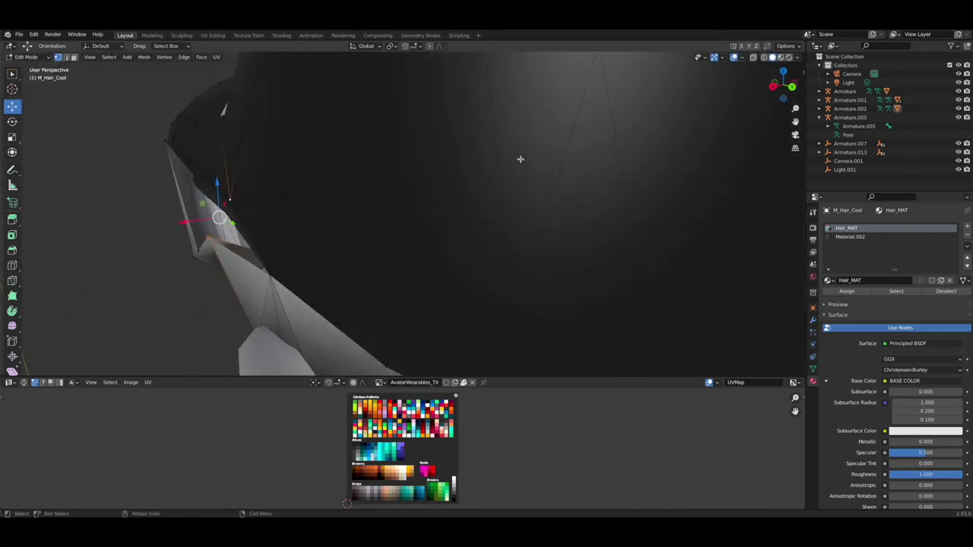
{"action": "left_click", "coordinate": [230, 218], "text": "shift"}
{"action": "key", "text": "m"}
{"action": "left_click", "coordinate": [233, 216]}
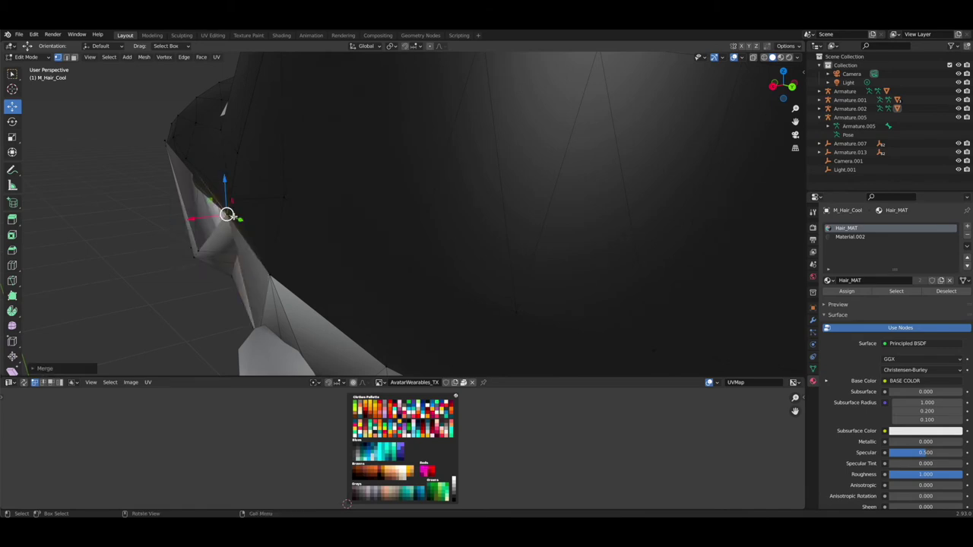
Step: Merge the inner hair vertex near the temple into the rim vertex above it
{"action": "left_click_drag", "start_coordinate": [775, 81], "coordinate": [605, 145]}
{"action": "left_click", "coordinate": [191, 250]}
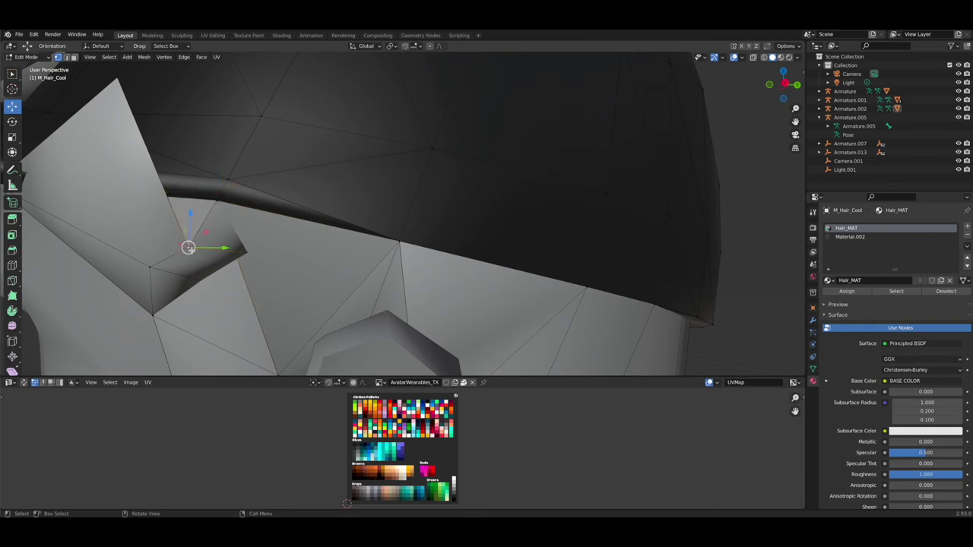
{"action": "left_click", "coordinate": [215, 204], "text": "shift"}
{"action": "key", "text": "m"}
{"action": "left_click", "coordinate": [234, 205]}
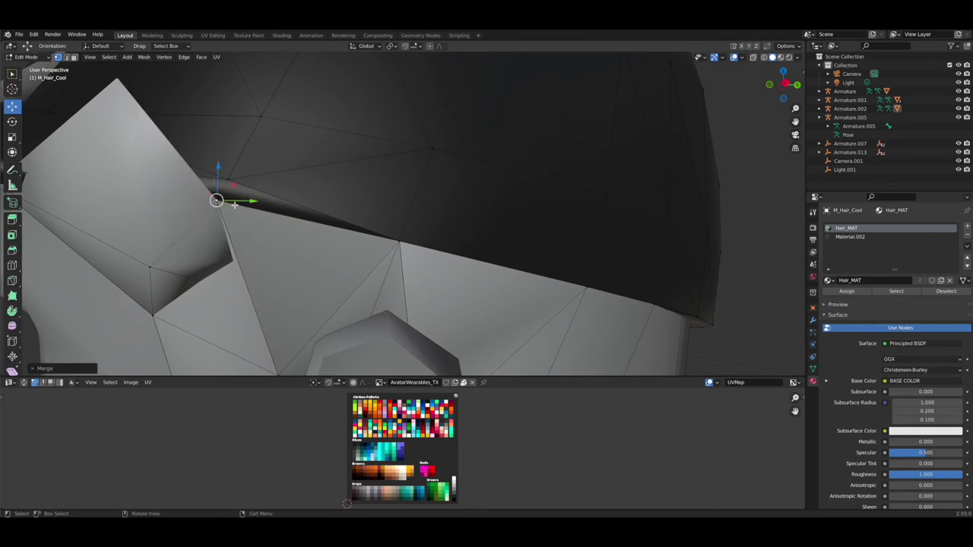
Step: Lower the hair spike covering the hat's side below the rim and merge its tip into the rim vertex
{"action": "left_click_drag", "start_coordinate": [788, 86], "coordinate": [795, 114]}
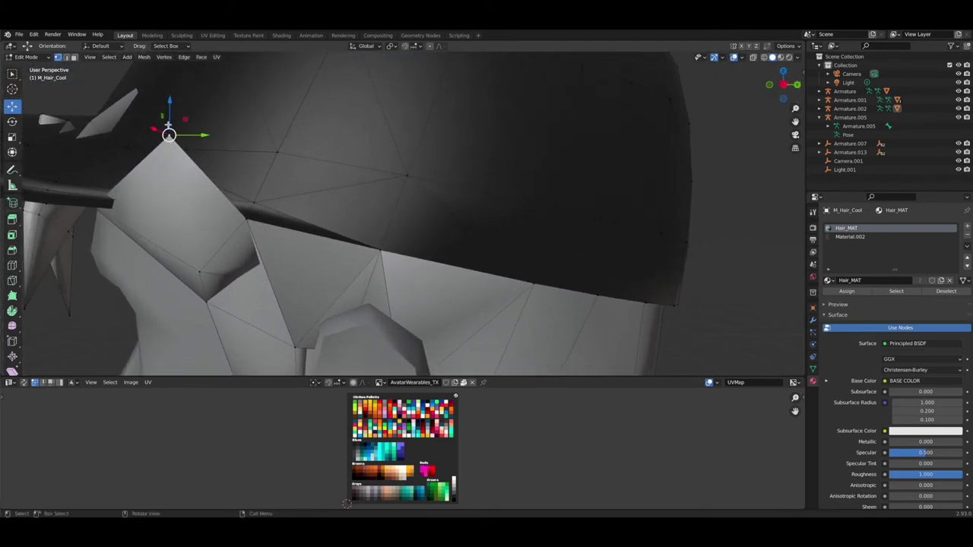
{"action": "left_click_drag", "start_coordinate": [169, 122], "coordinate": [176, 204]}
{"action": "left_click", "coordinate": [242, 217], "text": "shift"}
{"action": "key", "text": "m"}
{"action": "key", "text": "l"}
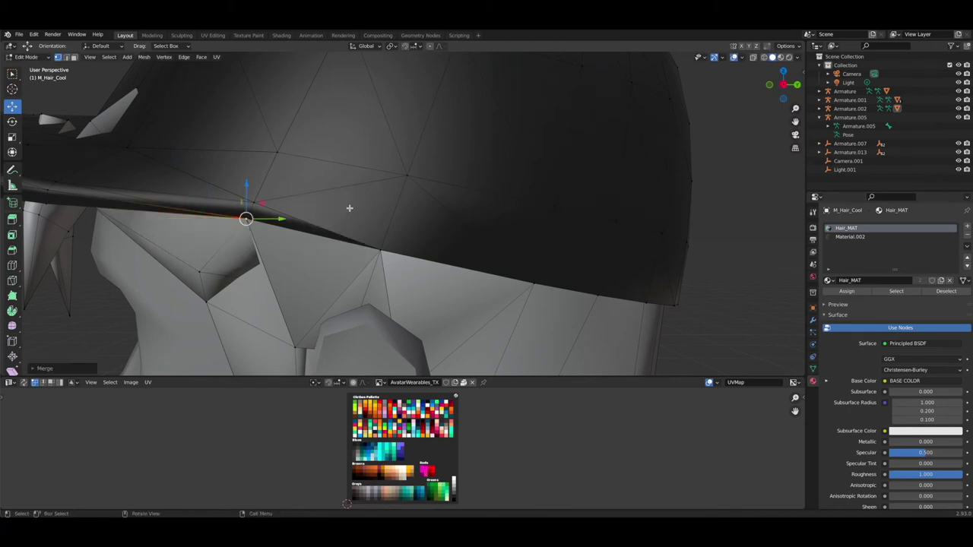
Step: From the front, merge the temple hair strand's upper vertex into the neighbouring vertex under the hat brim
{"action": "left_click", "coordinate": [740, 202]}
{"action": "left_click_drag", "start_coordinate": [793, 85], "coordinate": [884, 88]}
{"action": "left_click", "coordinate": [388, 164]}
{"action": "left_click", "coordinate": [365, 139], "text": "shift"}
{"action": "key", "text": "m"}
{"action": "key", "text": "l"}
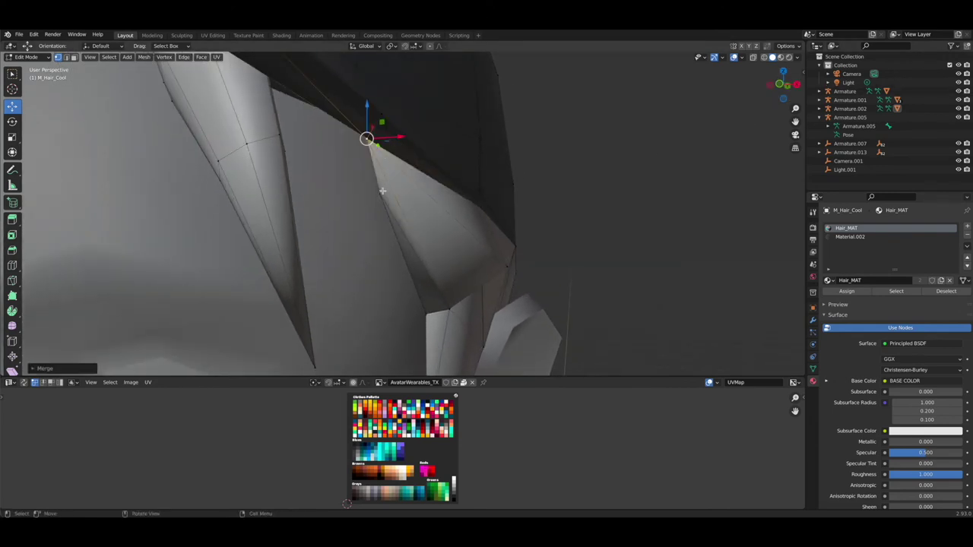
Step: Try to merge the temple hair strand's side vertex into the vertex at its top under the brim
{"action": "left_click", "coordinate": [383, 191]}
{"action": "left_click", "coordinate": [383, 139], "text": "shift"}
{"action": "key", "text": "m"}
{"action": "left_click", "coordinate": [383, 141]}
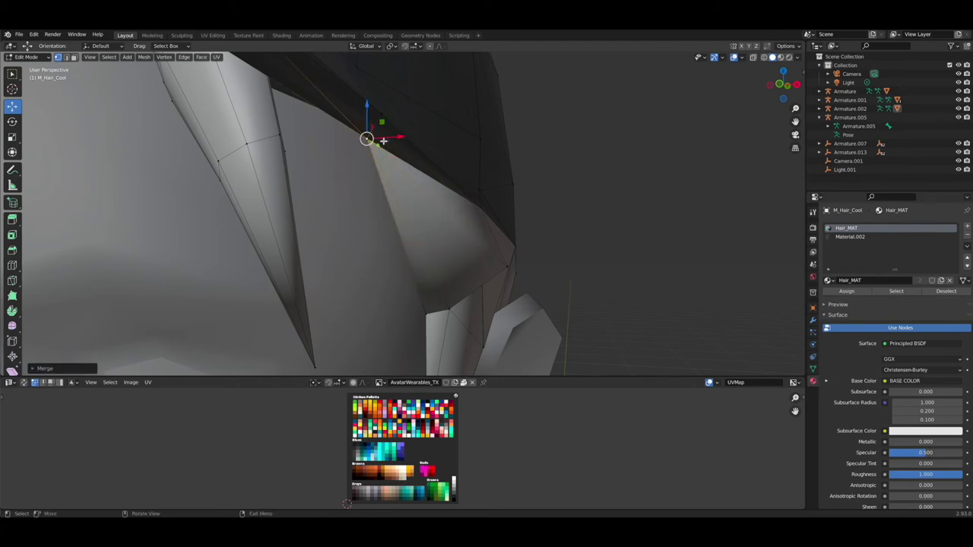
{"action": "left_click", "coordinate": [630, 157]}
Step: Check the merged temple strand from another angle and undo its recent vertex merges
{"action": "left_click_drag", "start_coordinate": [783, 85], "coordinate": [808, 93]}
{"action": "mouse_move", "coordinate": [783, 84]}
{"action": "left_mouse_down"}
{"action": "mouse_move", "coordinate": [787, 111]}
{"action": "mouse_move", "coordinate": [771, 85]}
{"action": "left_mouse_up"}
{"action": "key", "text": "ctrl+z"}
{"action": "key", "text": "ctrl+z"}
{"action": "key", "text": "ctrl+z"}
{"action": "key", "text": "ctrl+z"}
{"action": "key", "text": "ctrl+z"}
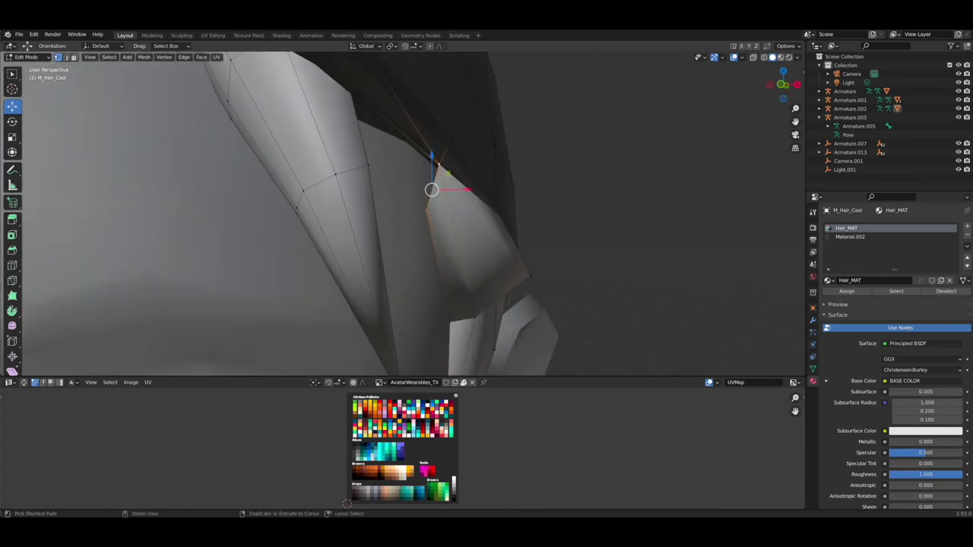
Step: Merge the temple strand's top vertex into the hat rim vertex closer to the front hair strand
{"action": "left_click_drag", "start_coordinate": [776, 90], "coordinate": [779, 140]}
{"action": "left_click", "coordinate": [491, 227]}
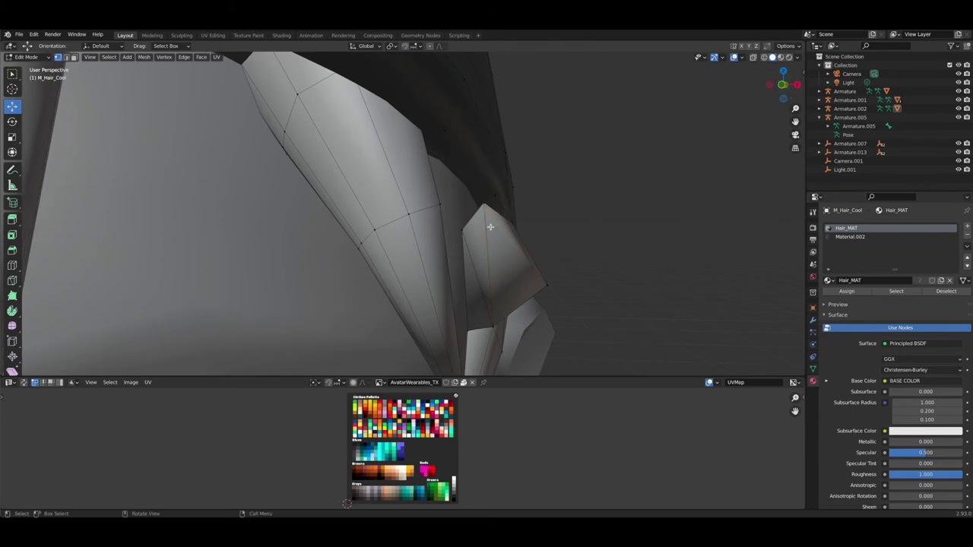
{"action": "left_click_drag", "start_coordinate": [775, 90], "coordinate": [764, 78]}
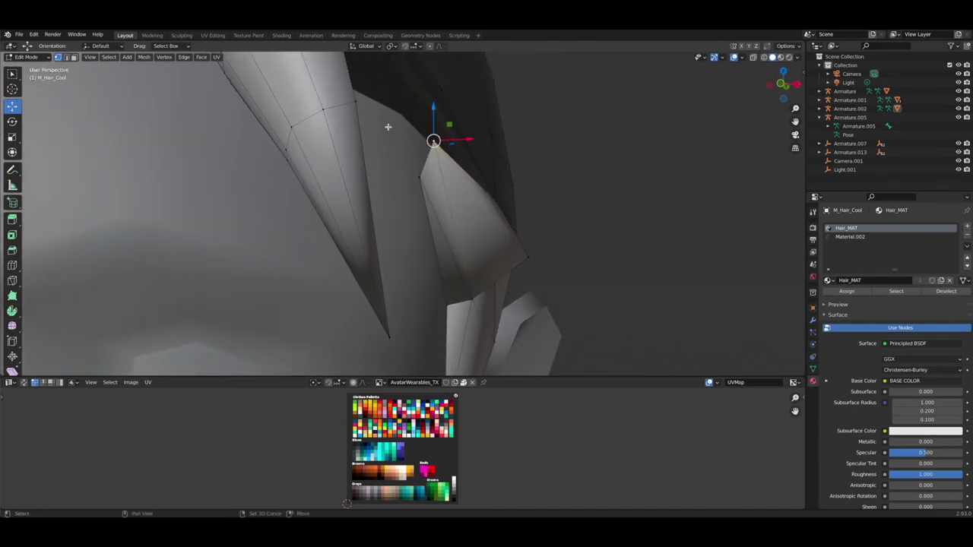
{"action": "left_click", "coordinate": [369, 91], "text": "shift"}
{"action": "key", "text": "m"}
{"action": "left_click", "coordinate": [451, 110]}
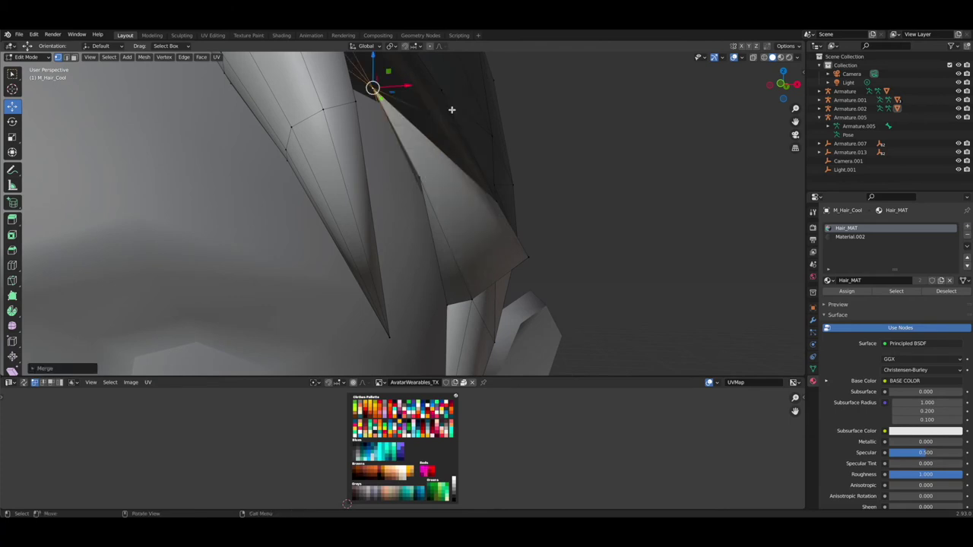
Step: Merge the temple strand's side vertex into the rim vertex at the strand's new tip
{"action": "left_click", "coordinate": [626, 208]}
{"action": "left_click", "coordinate": [423, 180]}
{"action": "left_click", "coordinate": [377, 92], "text": "shift"}
{"action": "key", "text": "m"}
{"action": "left_click", "coordinate": [392, 99]}
{"action": "left_click", "coordinate": [662, 139]}
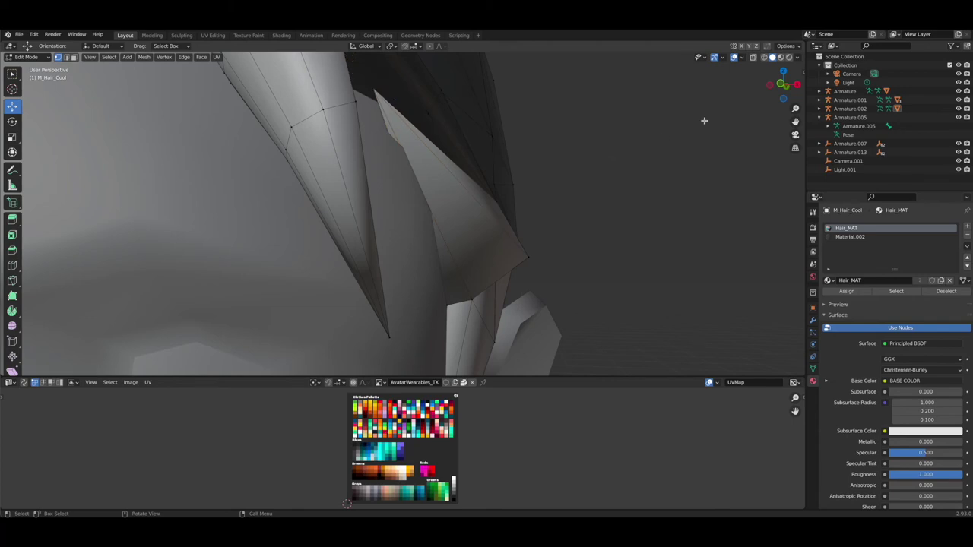
Step: Try to merge the hair edge vertex at the gap behind the ear into the hat rim vertex above it
{"action": "left_click_drag", "start_coordinate": [783, 84], "coordinate": [559, 66]}
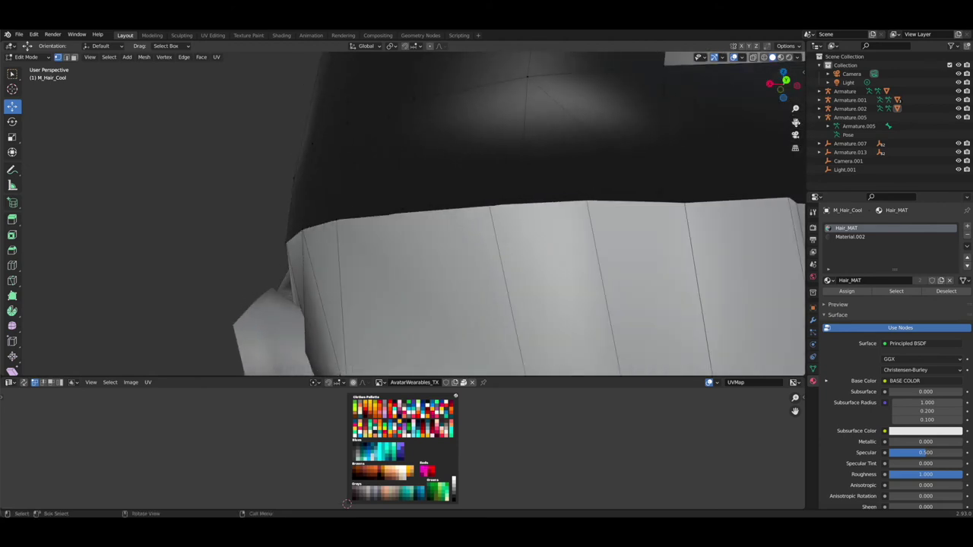
{"action": "left_click_drag", "start_coordinate": [795, 109], "coordinate": [795, 198]}
{"action": "left_click_drag", "start_coordinate": [784, 84], "coordinate": [658, 86]}
{"action": "left_click_drag", "start_coordinate": [795, 108], "coordinate": [795, 69]}
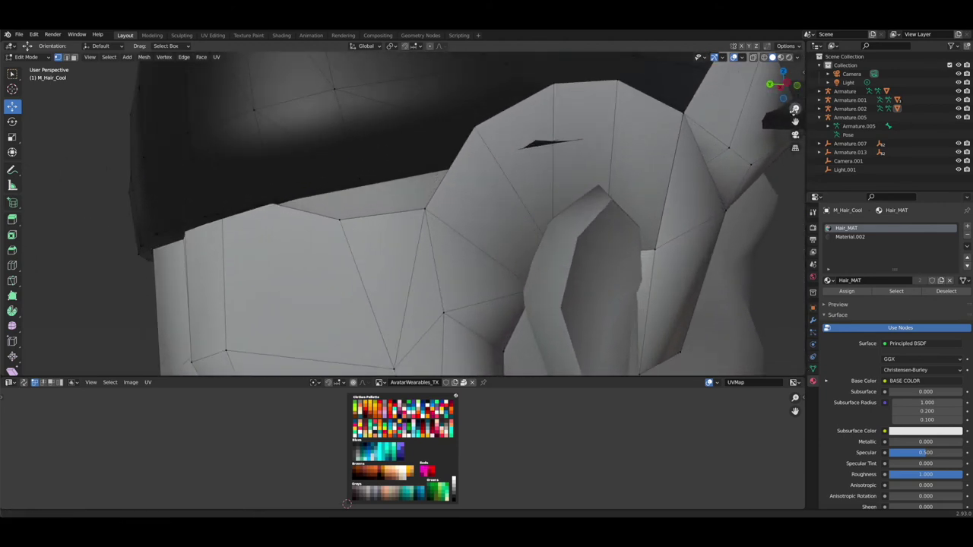
{"action": "left_click_drag", "start_coordinate": [795, 121], "coordinate": [771, 38]}
{"action": "left_click_drag", "start_coordinate": [769, 76], "coordinate": [771, 87]}
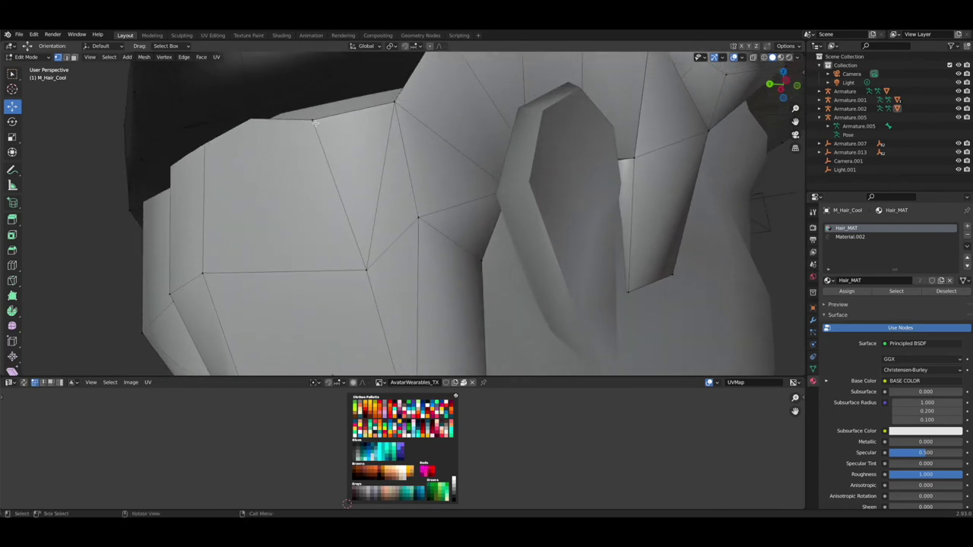
{"action": "left_click_drag", "start_coordinate": [793, 121], "coordinate": [809, 238]}
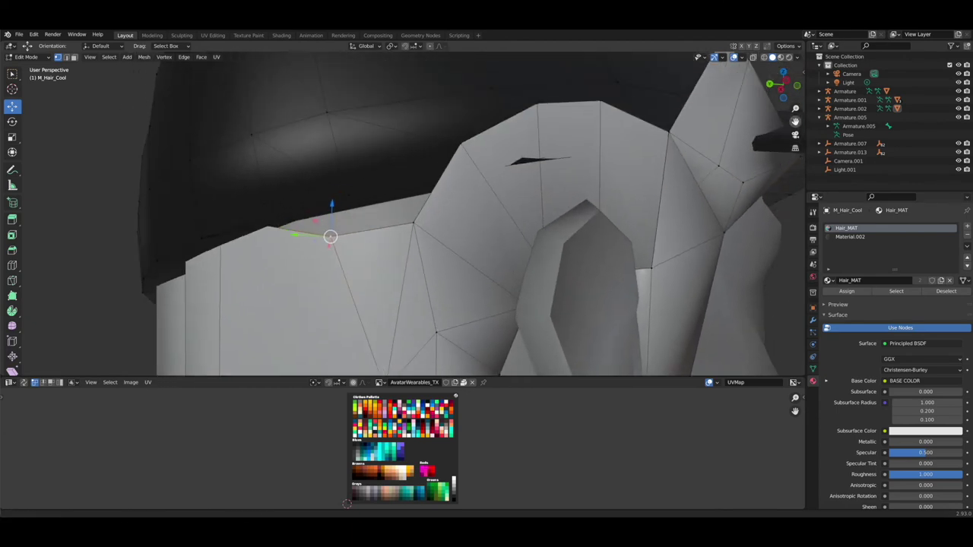
{"action": "left_click", "coordinate": [269, 228], "text": "shift"}
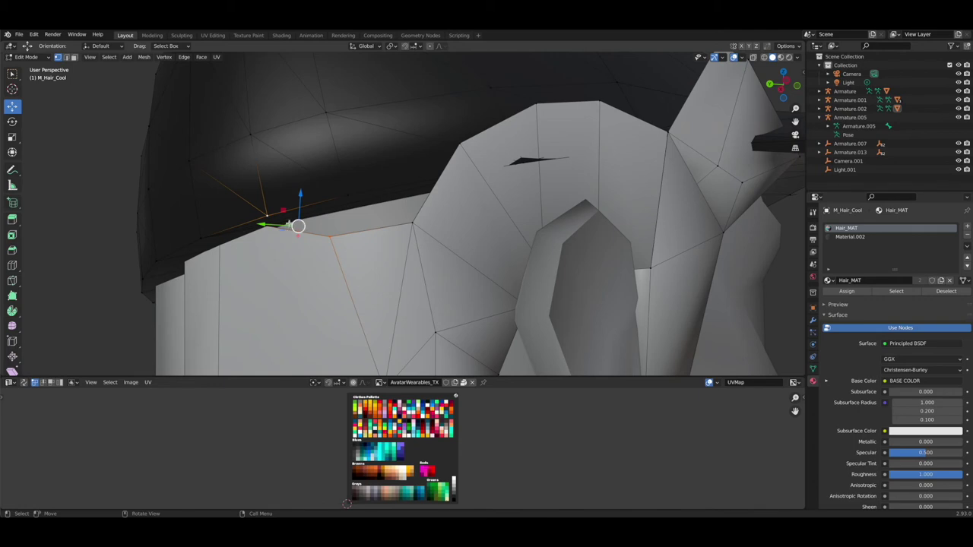
{"action": "key", "text": "m"}
{"action": "left_click", "coordinate": [313, 243]}
{"action": "left_click_drag", "start_coordinate": [783, 85], "coordinate": [782, 238]}
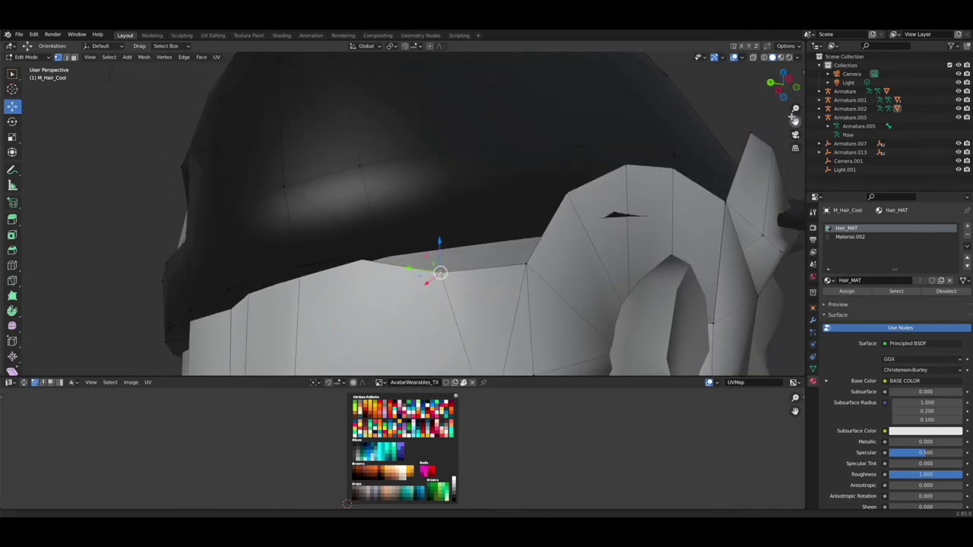
Step: In Material Preview shading, merge the hair vertex at the gap behind the ear into the nearby hat rim vertex
{"action": "left_click_drag", "start_coordinate": [784, 85], "coordinate": [770, 225]}
{"action": "mouse_move", "coordinate": [795, 108]}
{"action": "left_mouse_down"}
{"action": "mouse_move", "coordinate": [795, 79]}
{"action": "mouse_move", "coordinate": [795, 108]}
{"action": "mouse_move", "coordinate": [795, 99]}
{"action": "left_mouse_up"}
{"action": "left_click", "coordinate": [781, 58]}
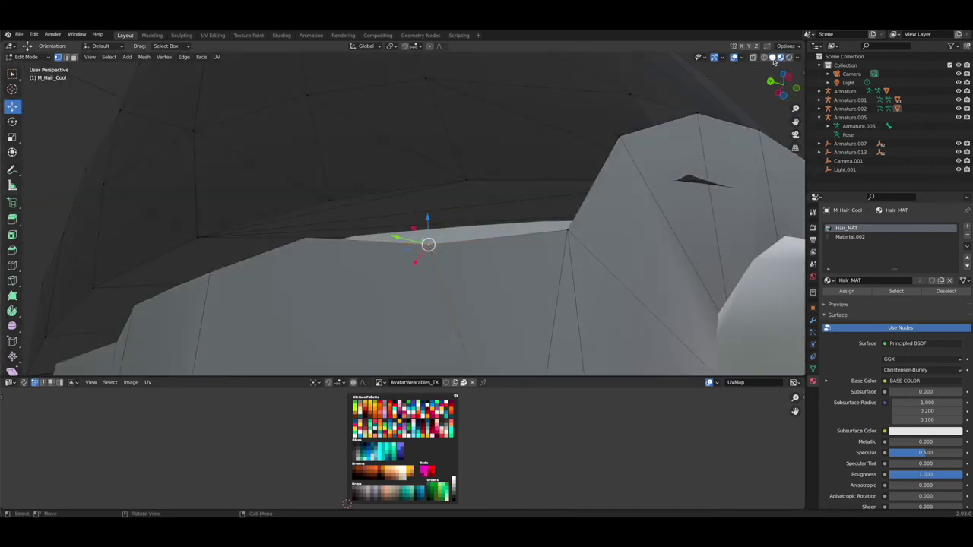
{"action": "left_click", "coordinate": [773, 58]}
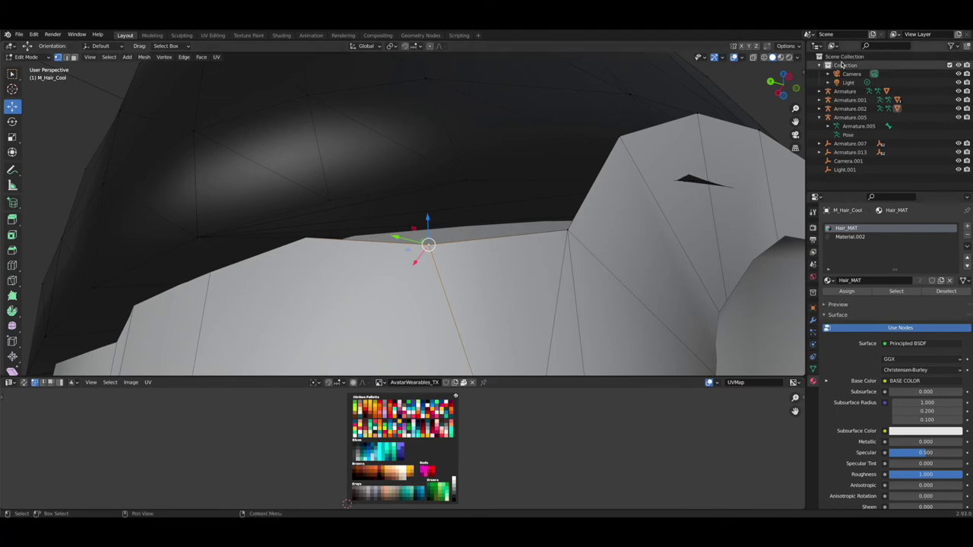
{"action": "left_click", "coordinate": [780, 57]}
{"action": "left_click_drag", "start_coordinate": [778, 85], "coordinate": [808, 121]}
{"action": "left_click_drag", "start_coordinate": [780, 93], "coordinate": [780, 94]}
{"action": "left_click", "coordinate": [637, 232], "text": "shift"}
{"action": "key", "text": "m"}
{"action": "left_click", "coordinate": [680, 222]}
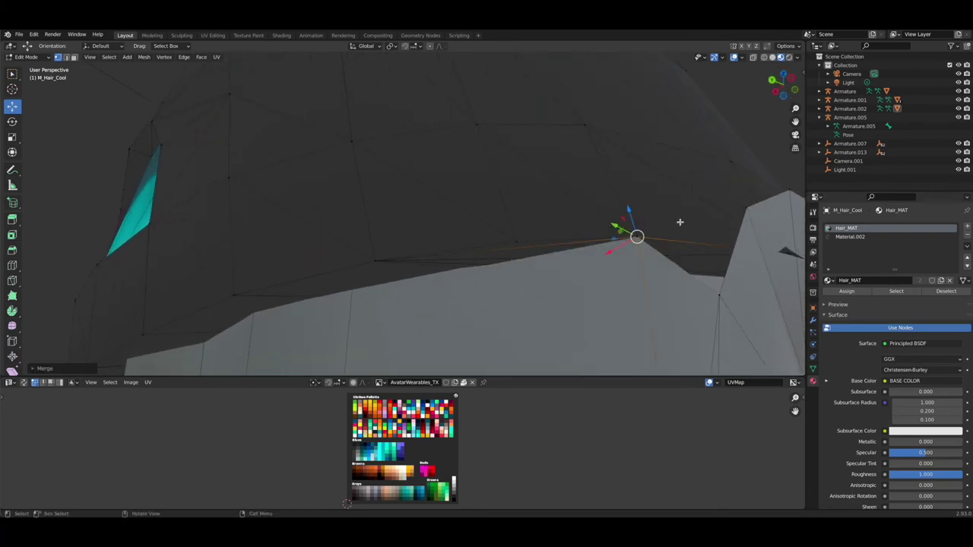
Step: Merge the neighbouring hair vertex on the ear side of the gap into the same rim vertex
{"action": "left_click", "coordinate": [718, 292]}
{"action": "left_click", "coordinate": [647, 240], "text": "shift"}
{"action": "key", "text": "m"}
{"action": "left_click", "coordinate": [650, 240]}
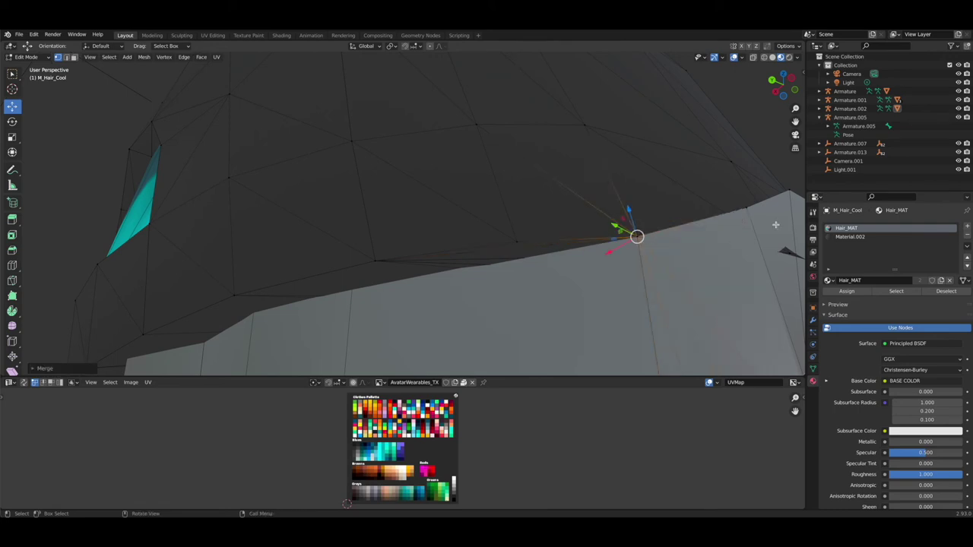
Step: Lower the next two upper hair vertices above the ear to just below the hat rim
{"action": "left_click_drag", "start_coordinate": [787, 92], "coordinate": [795, 135]}
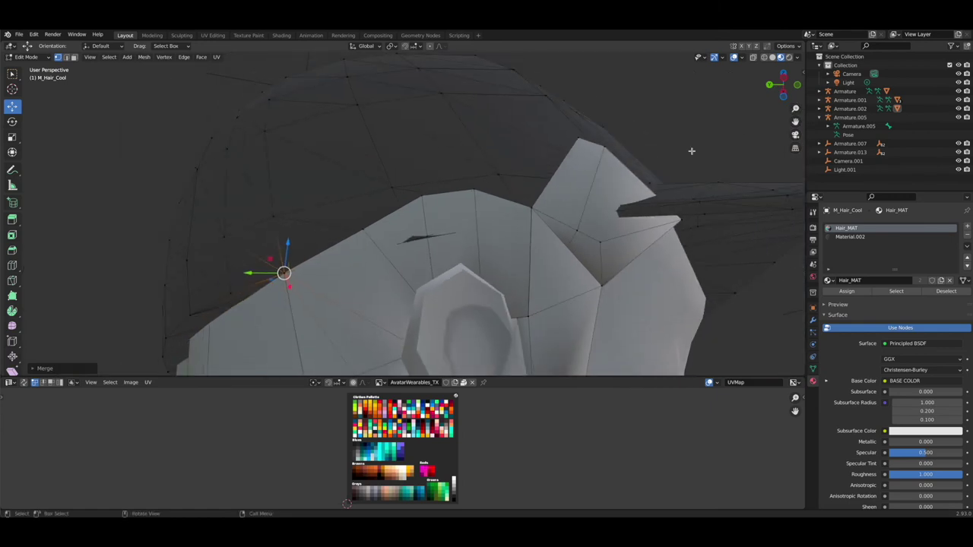
{"action": "left_click", "coordinate": [360, 231]}
{"action": "key", "text": "g"}
{"action": "key", "text": "z"}
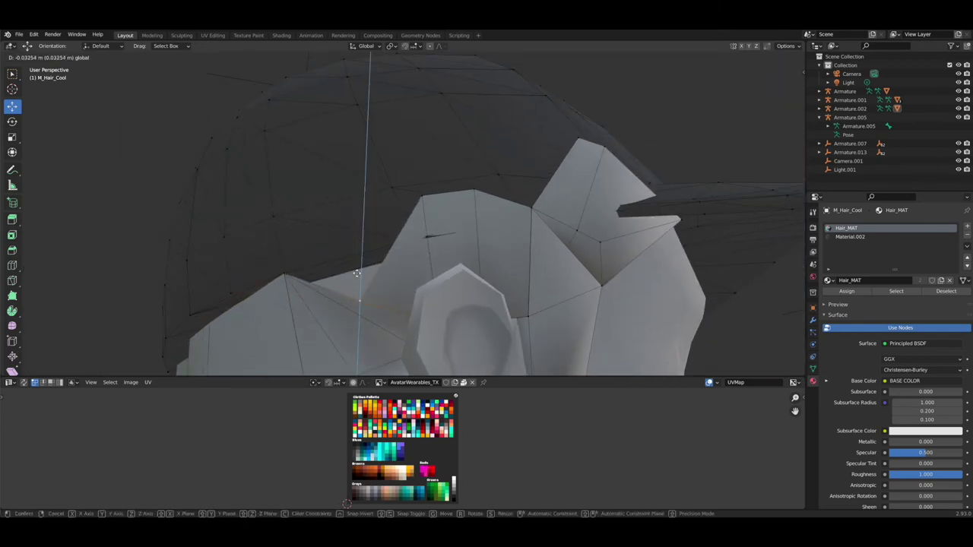
{"action": "left_click_drag", "start_coordinate": [361, 266], "coordinate": [371, 248]}
{"action": "left_click_drag", "start_coordinate": [785, 90], "coordinate": [821, 90]}
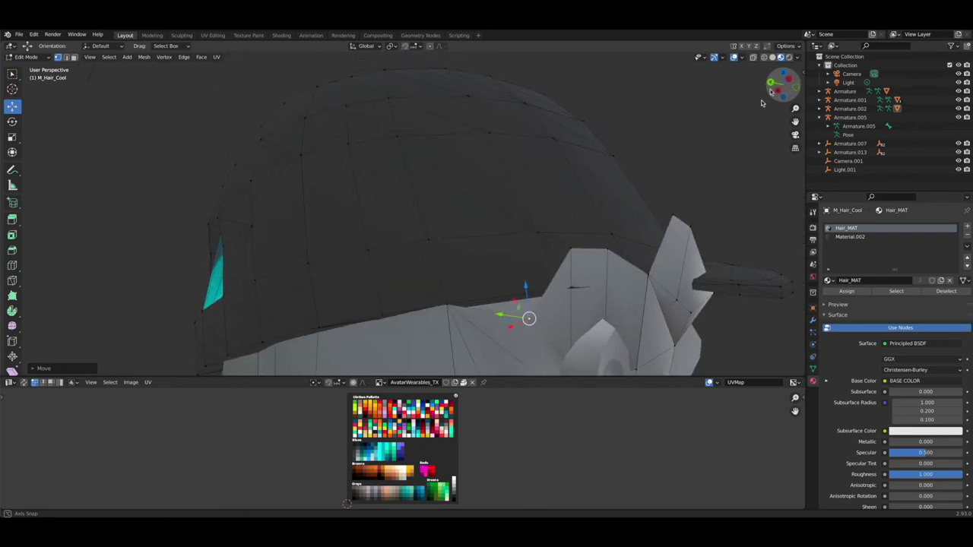
{"action": "left_click", "coordinate": [571, 257]}
{"action": "left_click_drag", "start_coordinate": [567, 234], "coordinate": [574, 284]}
Step: Merge both lowered hair vertices into the nearest hat rim vertex above the ear
{"action": "left_click", "coordinate": [529, 325]}
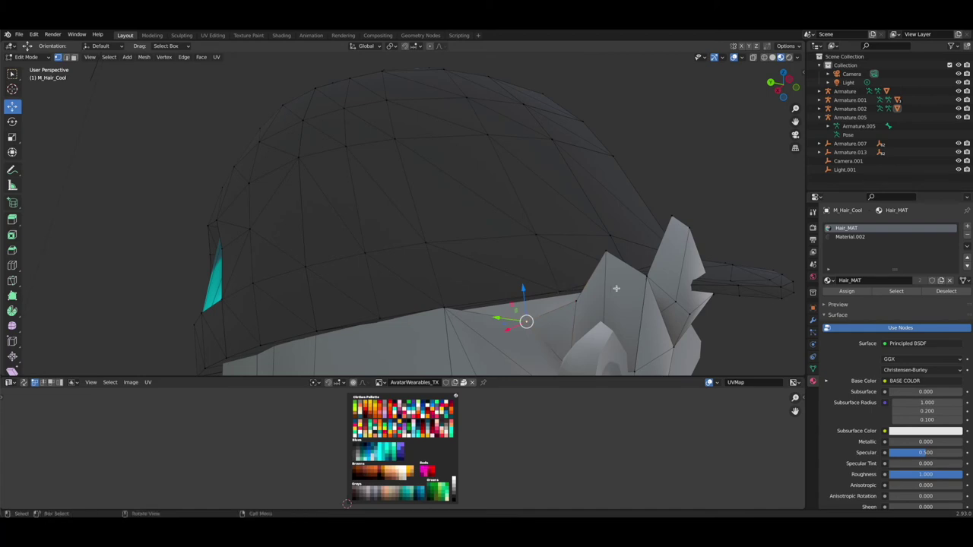
{"action": "left_click", "coordinate": [558, 289], "text": "shift"}
{"action": "key", "text": "m"}
{"action": "left_click", "coordinate": [603, 273]}
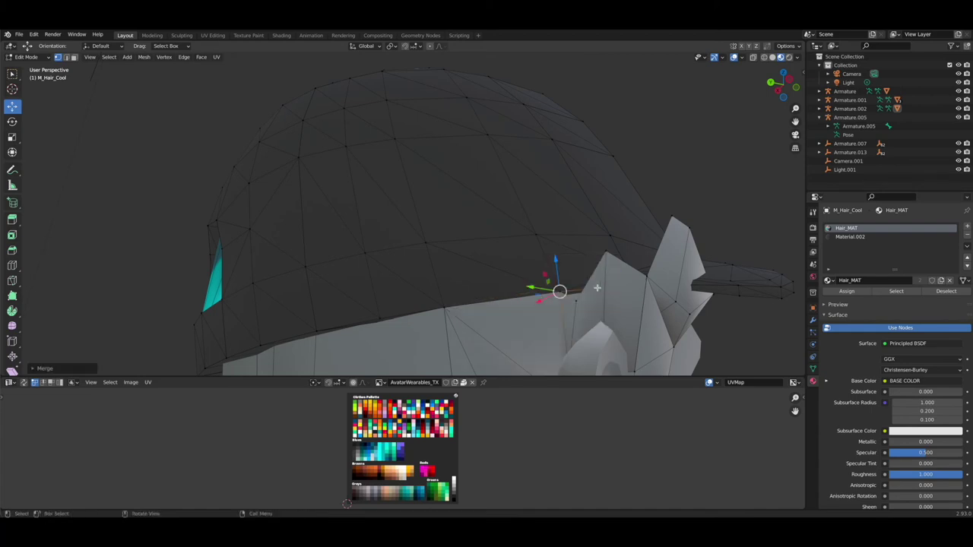
{"action": "left_click", "coordinate": [577, 299]}
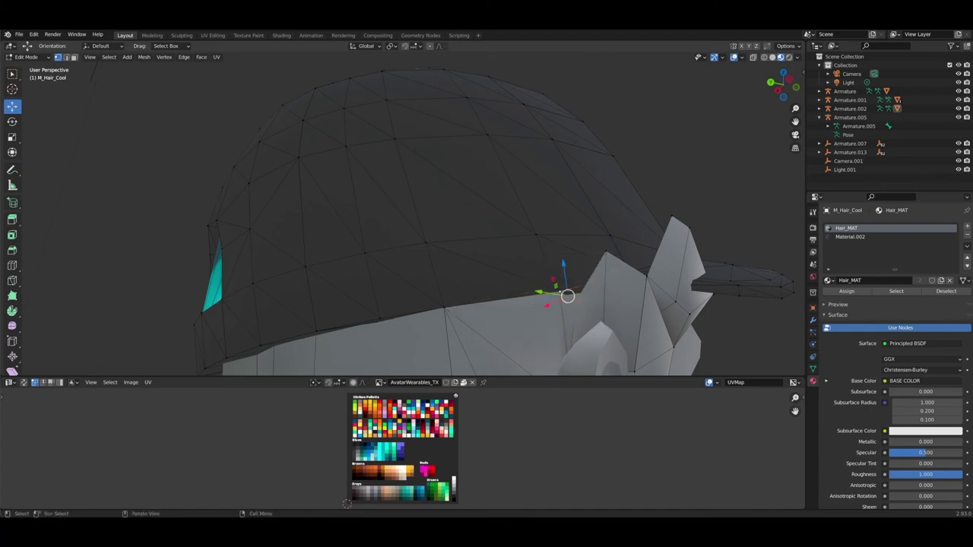
{"action": "key", "text": "m"}
{"action": "left_click", "coordinate": [603, 276]}
Step: Lower the remaining hair peak above the ear along Z to the rim and merge it into the same rim vertex
{"action": "left_click", "coordinate": [605, 254]}
{"action": "key", "text": "g"}
{"action": "key", "text": "z"}
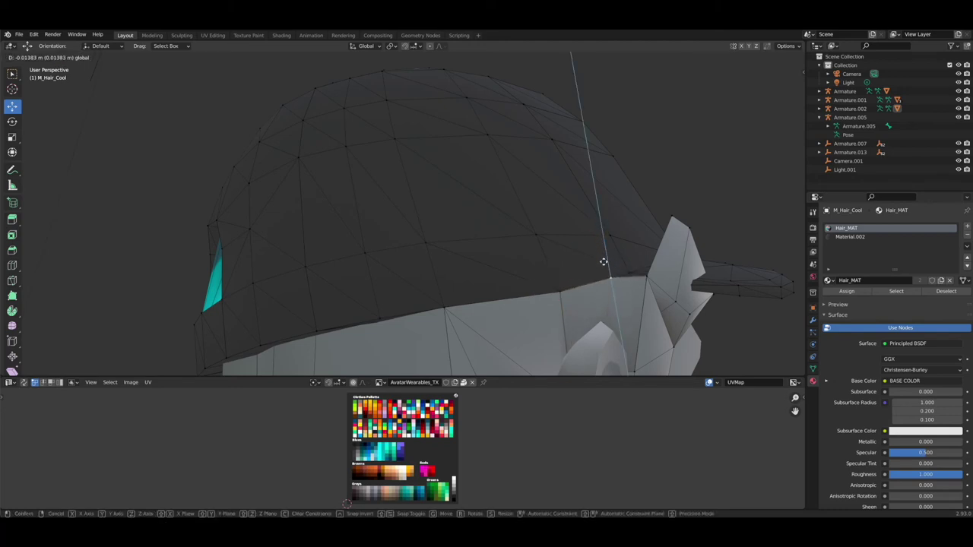
{"action": "left_click_drag", "start_coordinate": [605, 282], "coordinate": [605, 282]}
{"action": "left_click", "coordinate": [560, 293], "text": "shift"}
{"action": "key", "text": "m"}
{"action": "left_click", "coordinate": [588, 289]}
Step: Lower the hair vertex in front of the ear to the hat's edge and merge the overlapping vertices there into one
{"action": "middle_click_drag", "start_coordinate": [597, 222], "coordinate": [568, 211]}
{"action": "left_click", "coordinate": [593, 239]}
{"action": "left_click_drag", "start_coordinate": [590, 214], "coordinate": [592, 228]}
{"action": "left_click", "coordinate": [595, 234], "text": "shift"}
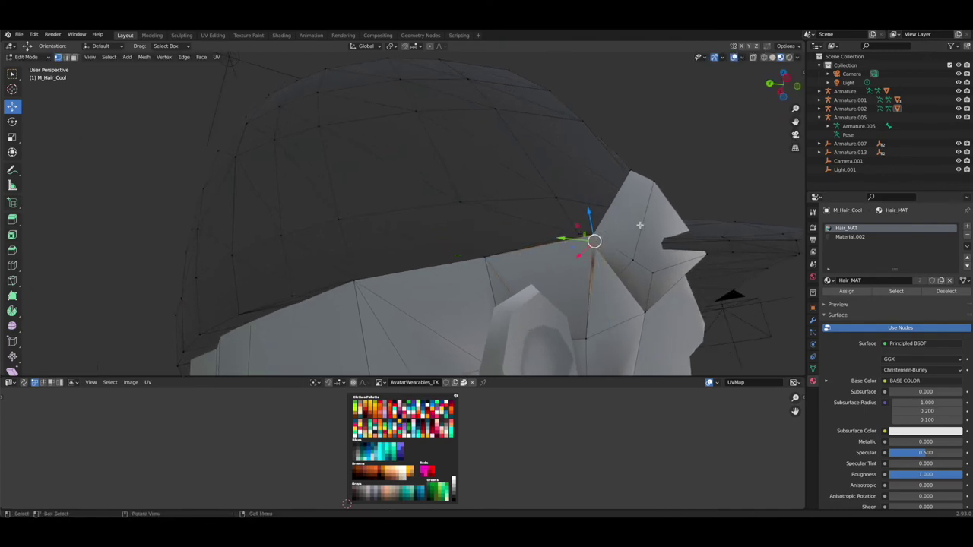
{"action": "key", "text": "m"}
{"action": "left_click", "coordinate": [640, 225]}
{"action": "left_click_drag", "start_coordinate": [587, 221], "coordinate": [592, 245]}
{"action": "left_click", "coordinate": [585, 246], "text": "shift"}
{"action": "key", "text": "m"}
{"action": "left_click", "coordinate": [633, 241]}
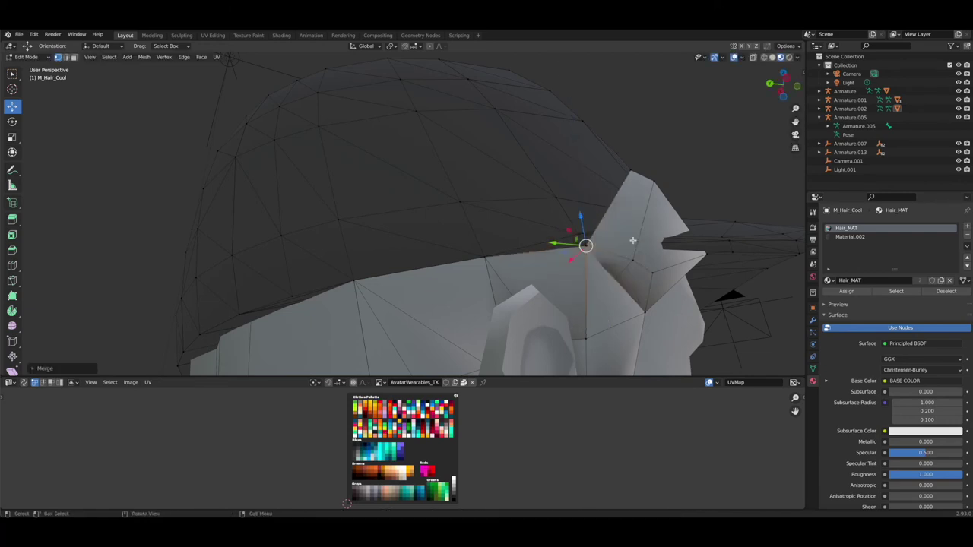
Step: Delete the two hair faces that stick up over the hat's side in front of the ear
{"action": "left_click", "coordinate": [633, 174]}
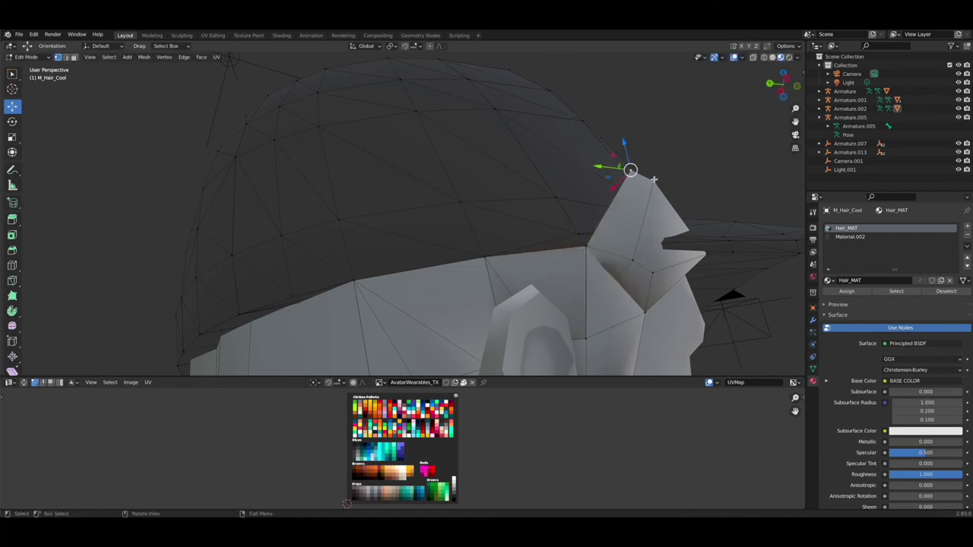
{"action": "left_click", "coordinate": [75, 57]}
{"action": "left_click", "coordinate": [621, 226]}
{"action": "left_click", "coordinate": [652, 225], "text": "shift"}
{"action": "right_click", "coordinate": [672, 256]}
{"action": "left_click", "coordinate": [653, 256]}
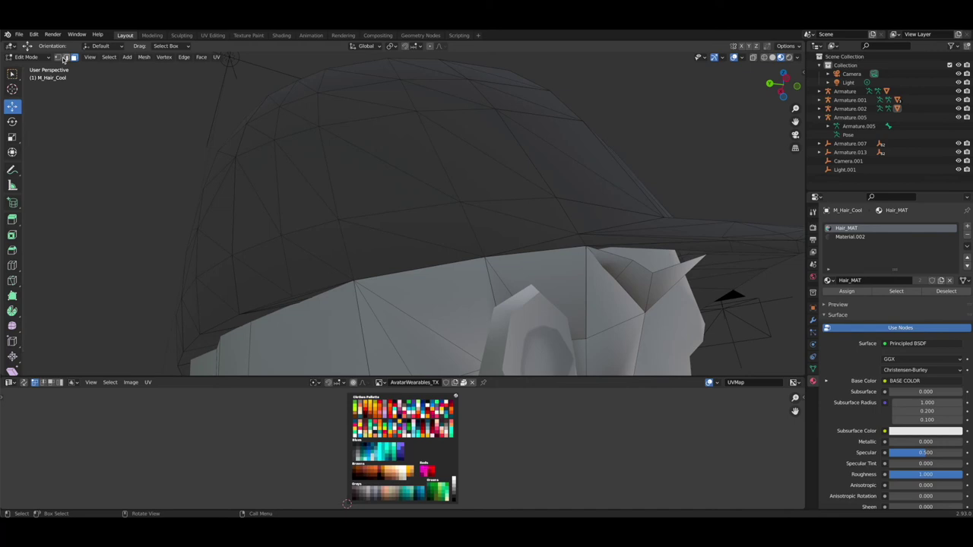
Step: Merge the hat rim vertex beside the front hair spike into the rim vertex near the spike's tip
{"action": "left_click", "coordinate": [631, 258]}
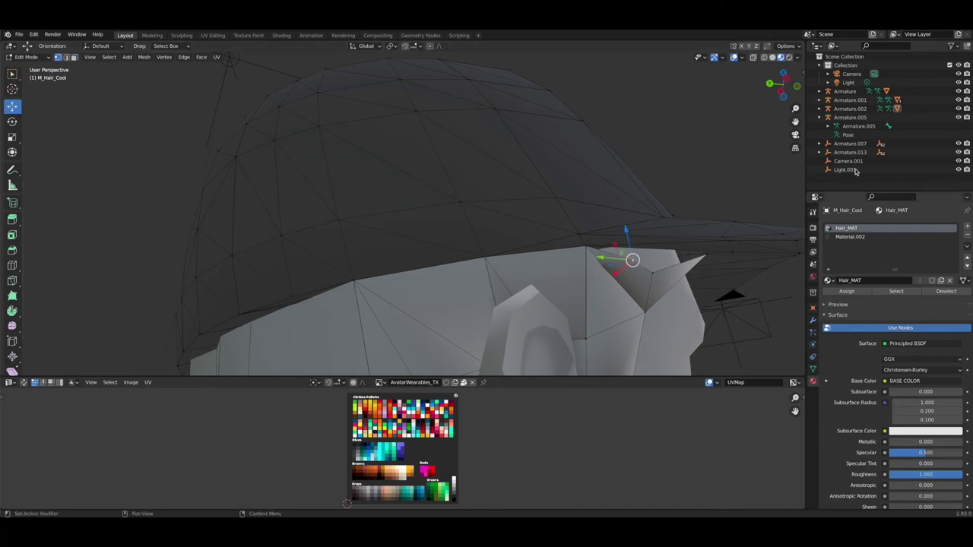
{"action": "left_click_drag", "start_coordinate": [780, 90], "coordinate": [703, 91]}
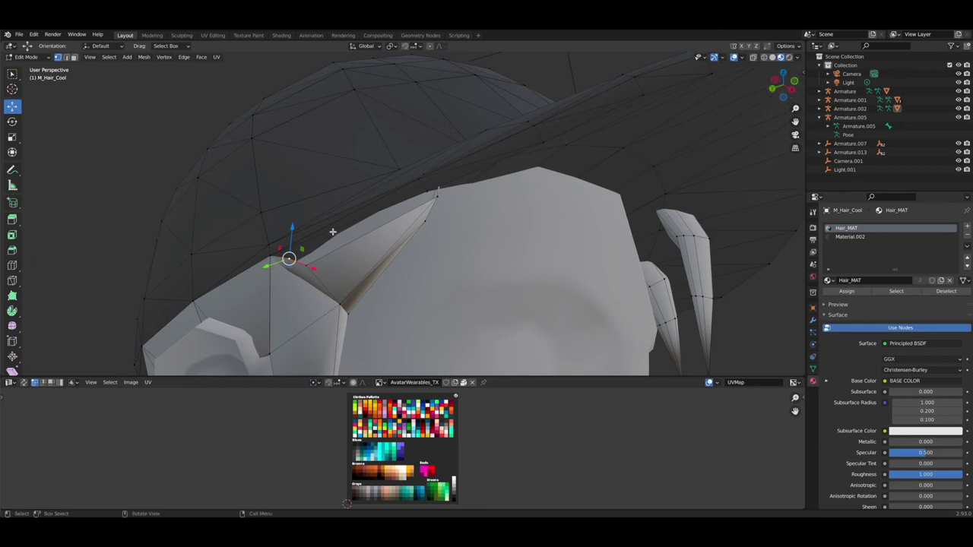
{"action": "left_click", "coordinate": [306, 263]}
{"action": "left_click", "coordinate": [427, 192], "text": "shift"}
{"action": "key", "text": "m"}
{"action": "key", "text": "l"}
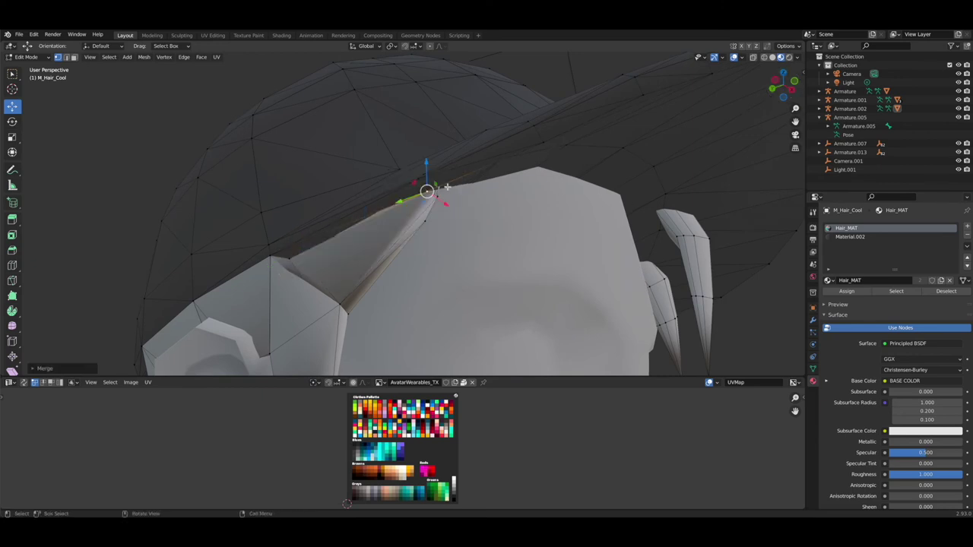
Step: Merge the front hair spike's tip vertex into the adjacent rim vertex under the brim
{"action": "left_click", "coordinate": [439, 196]}
{"action": "left_click", "coordinate": [427, 193], "text": "shift"}
{"action": "key", "text": "m"}
{"action": "key", "text": "l"}
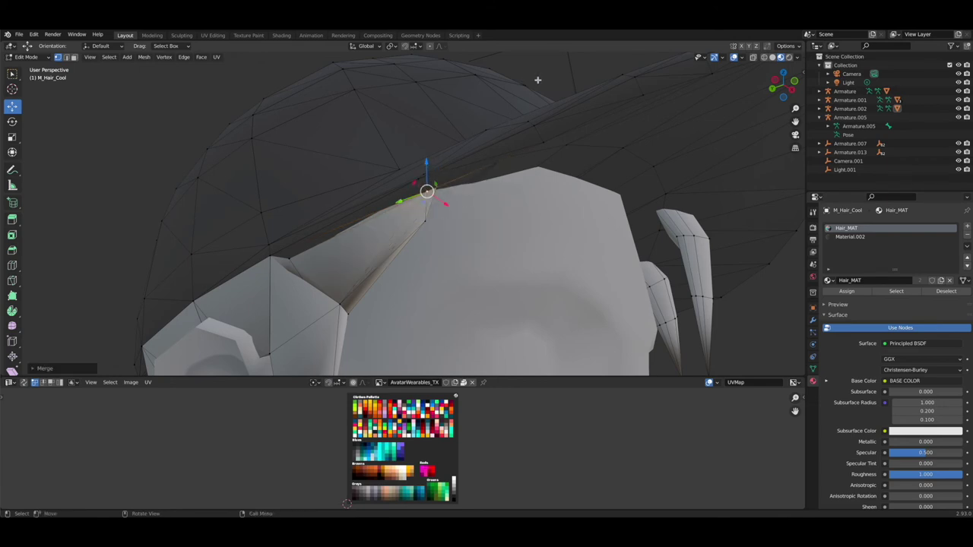
Step: Merge the spike's remaining lower tip vertex into the rim vertex under the brim and clear the selection
{"action": "left_click", "coordinate": [537, 80]}
{"action": "left_click_drag", "start_coordinate": [787, 82], "coordinate": [813, 73]}
{"action": "left_click", "coordinate": [405, 228]}
{"action": "left_click", "coordinate": [567, 177], "text": "shift"}
{"action": "key", "text": "m"}
{"action": "left_click", "coordinate": [566, 177]}
{"action": "left_click", "coordinate": [763, 321]}
Step: Shrink the UVs of all faces filling the hat's back opening and move them onto the palette's greyscale strip
{"action": "left_click_drag", "start_coordinate": [782, 88], "coordinate": [843, 113]}
{"action": "left_click_drag", "start_coordinate": [782, 87], "coordinate": [901, 85]}
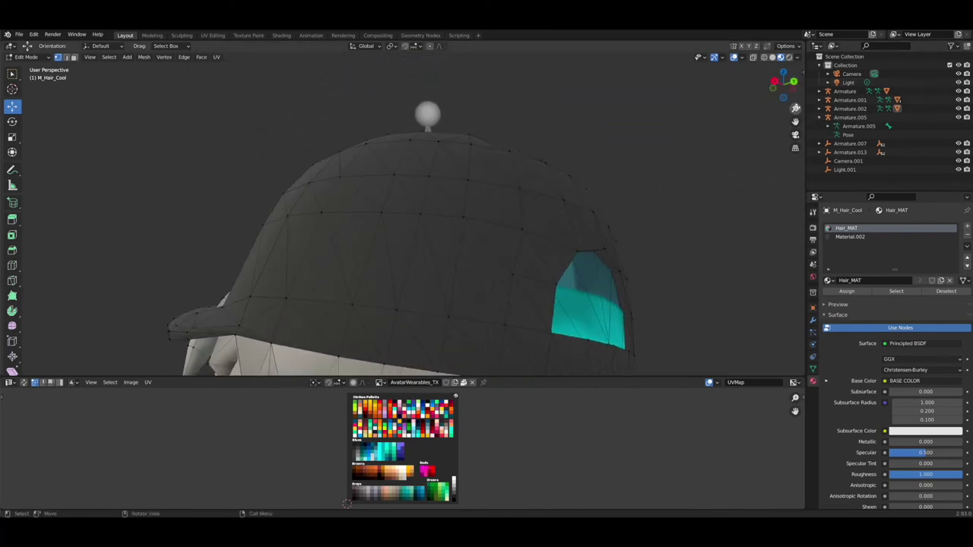
{"action": "left_click_drag", "start_coordinate": [796, 108], "coordinate": [794, 175]}
{"action": "left_click_drag", "start_coordinate": [785, 81], "coordinate": [724, 81]}
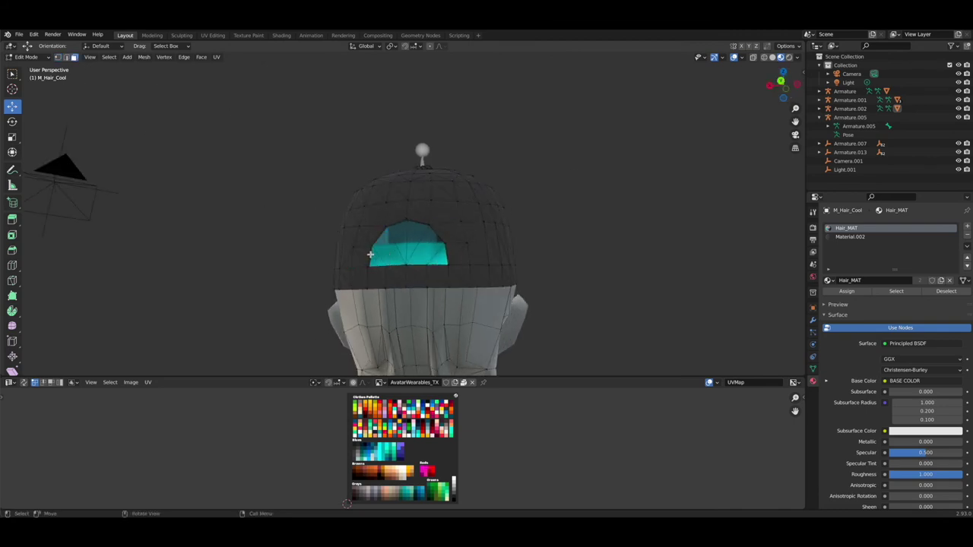
{"action": "left_click", "coordinate": [388, 255], "text": "shift"}
{"action": "left_click", "coordinate": [404, 245], "text": "shift"}
{"action": "left_click", "coordinate": [415, 239], "text": "shift"}
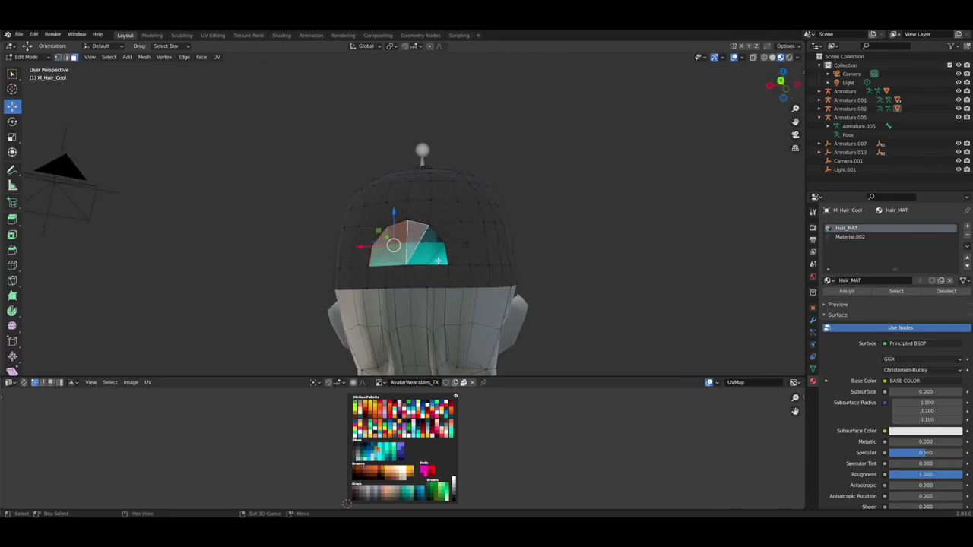
{"action": "left_click", "coordinate": [427, 246], "text": "shift"}
{"action": "left_click", "coordinate": [441, 263], "text": "shift"}
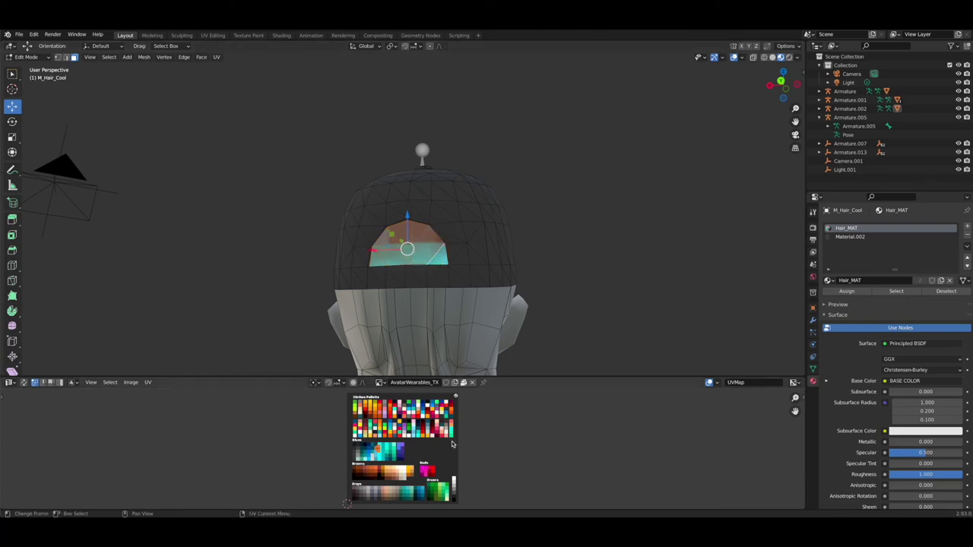
{"action": "key", "text": "s"}
{"action": "left_click", "coordinate": [391, 447]}
{"action": "key", "text": "g"}
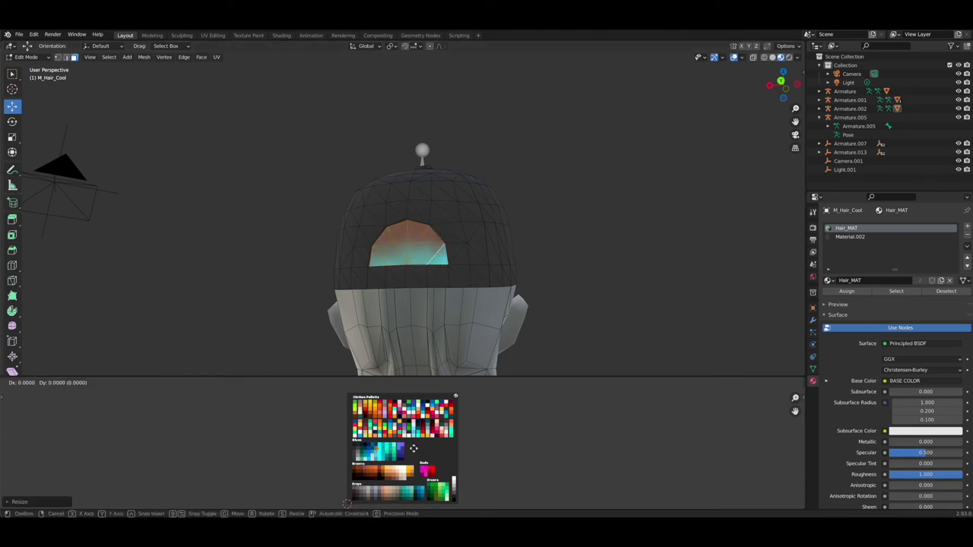
{"action": "left_click", "coordinate": [467, 481]}
Step: Fine-tune the back-opening faces' UV position on the colour palette for a light grey colour and clear the selection
{"action": "left_click_drag", "start_coordinate": [795, 401], "coordinate": [773, 278]}
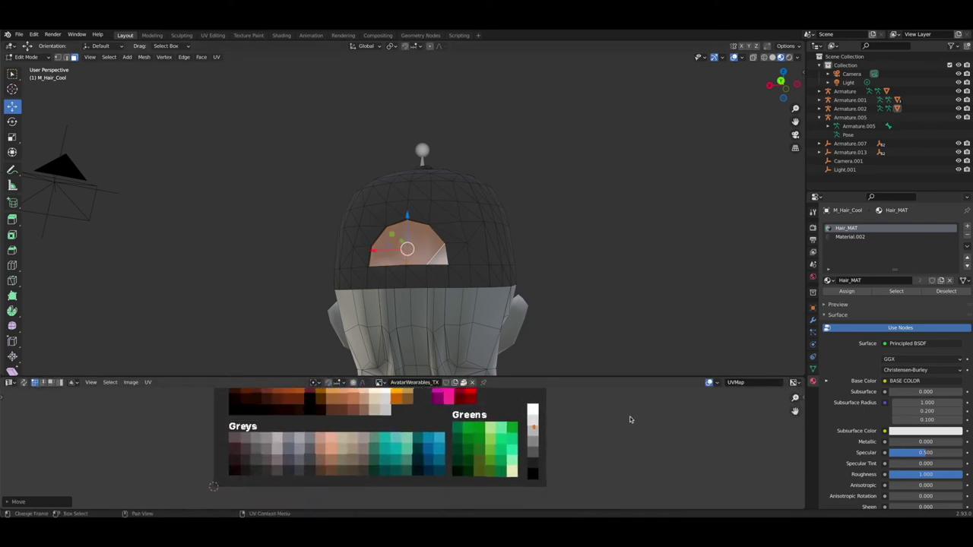
{"action": "key", "text": "g"}
{"action": "left_click", "coordinate": [602, 424]}
{"action": "left_click", "coordinate": [556, 209]}
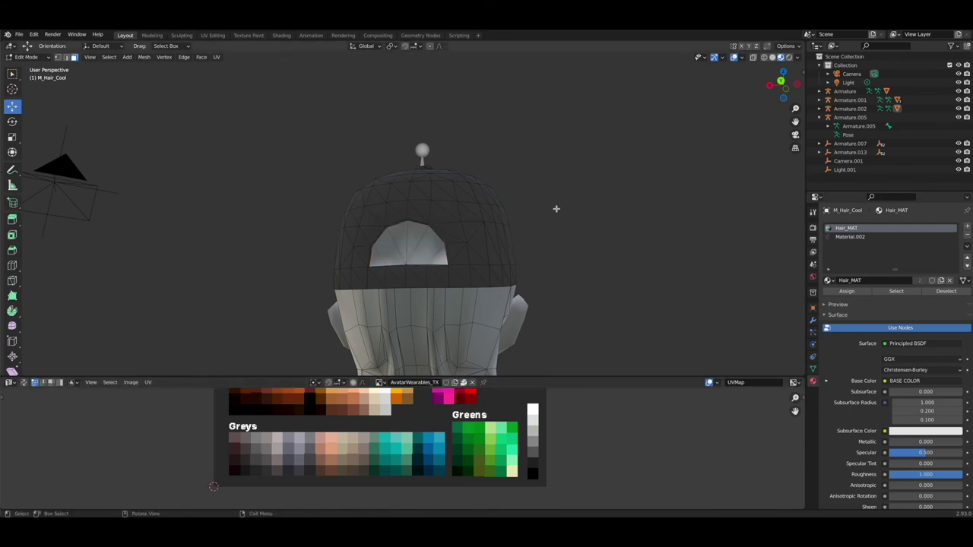
Step: Merge the front corner vertex of the side hair beside the forehead into the hat rim vertex under the brim
{"action": "left_click_drag", "start_coordinate": [787, 84], "coordinate": [571, 64]}
{"action": "left_click_drag", "start_coordinate": [795, 109], "coordinate": [832, 79]}
{"action": "left_click", "coordinate": [225, 283]}
{"action": "left_click", "coordinate": [283, 254]}
{"action": "left_click", "coordinate": [224, 287], "text": "shift"}
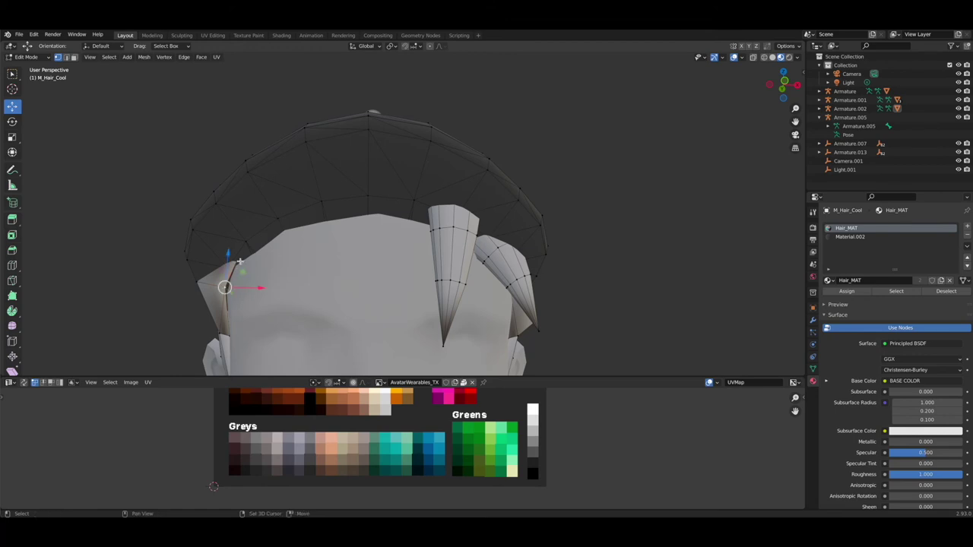
{"action": "left_click", "coordinate": [249, 248], "text": "shift"}
{"action": "left_click", "coordinate": [244, 239], "text": "shift"}
{"action": "key", "text": "shift+z"}
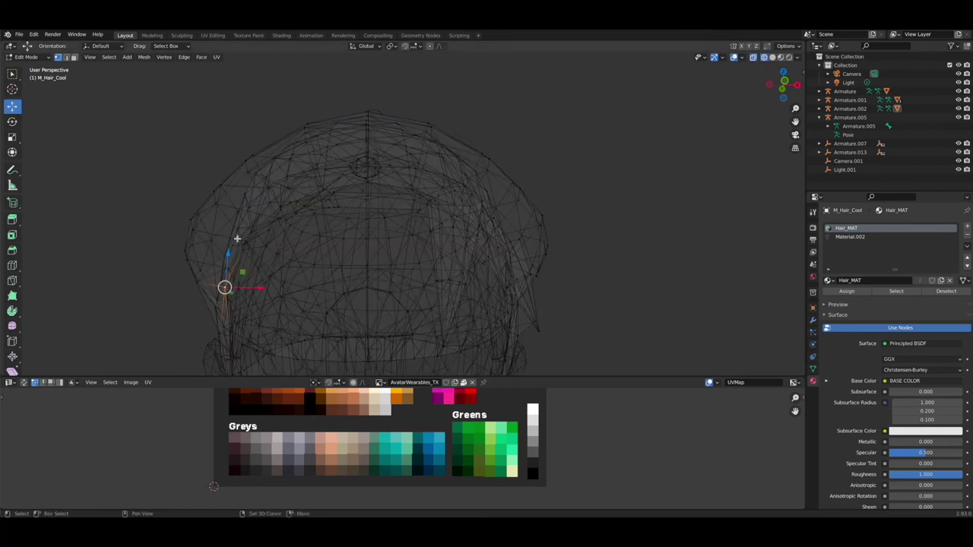
{"action": "left_click", "coordinate": [241, 243], "text": "shift"}
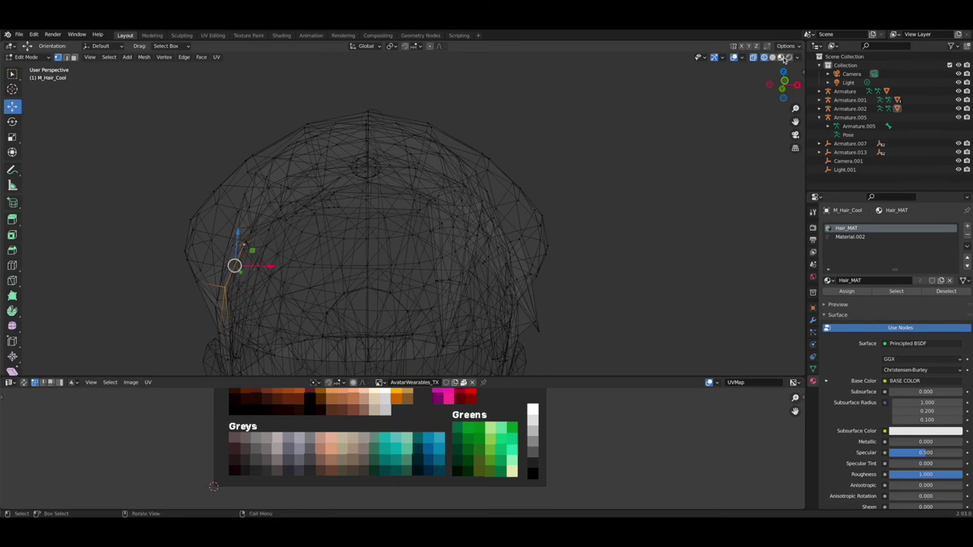
{"action": "left_click", "coordinate": [781, 58]}
{"action": "key", "text": "m"}
{"action": "left_click", "coordinate": [237, 172]}
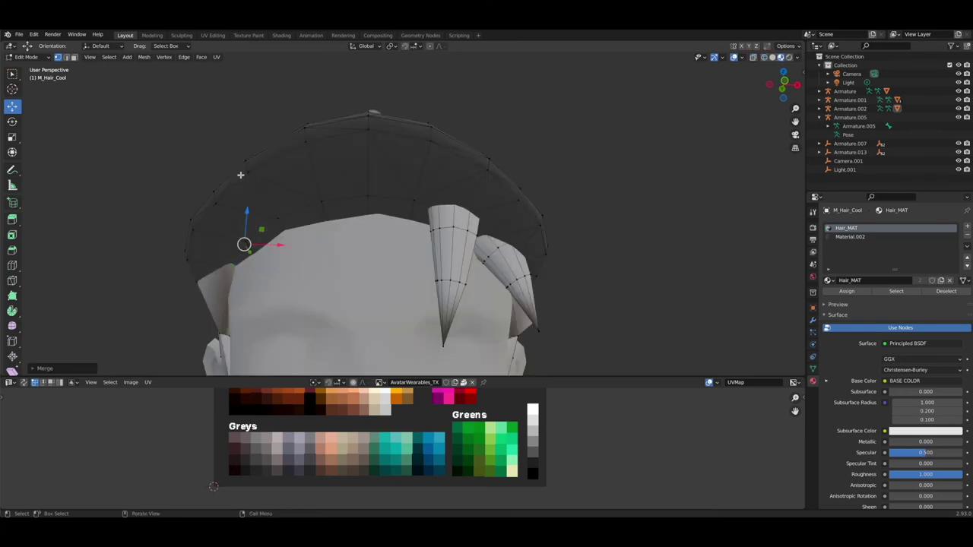
{"action": "left_click", "coordinate": [629, 207]}
Step: Adjust the height of the stray vertices under the brim beside the forehead and clear the selection
{"action": "left_click_drag", "start_coordinate": [783, 85], "coordinate": [846, 105]}
{"action": "left_click_drag", "start_coordinate": [410, 247], "coordinate": [414, 298]}
{"action": "left_click", "coordinate": [696, 314]}
{"action": "left_click_drag", "start_coordinate": [786, 84], "coordinate": [714, 63]}
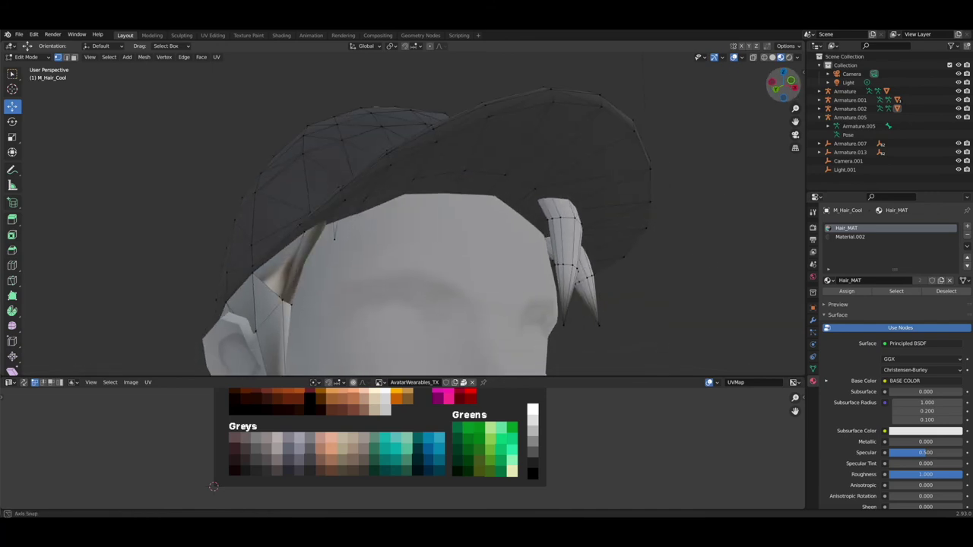
{"action": "left_click_drag", "start_coordinate": [578, 179], "coordinate": [575, 180]}
{"action": "left_click_drag", "start_coordinate": [334, 210], "coordinate": [335, 190]}
{"action": "left_click", "coordinate": [654, 332]}
Step: Lower the hair vertex poking through the brim near the cap and merge it with the adjacent brim vertex
{"action": "left_click_drag", "start_coordinate": [781, 82], "coordinate": [761, 124]}
{"action": "left_click_drag", "start_coordinate": [385, 272], "coordinate": [383, 280]}
{"action": "left_click", "coordinate": [386, 303]}
{"action": "key", "text": "m"}
{"action": "left_click", "coordinate": [409, 300]}
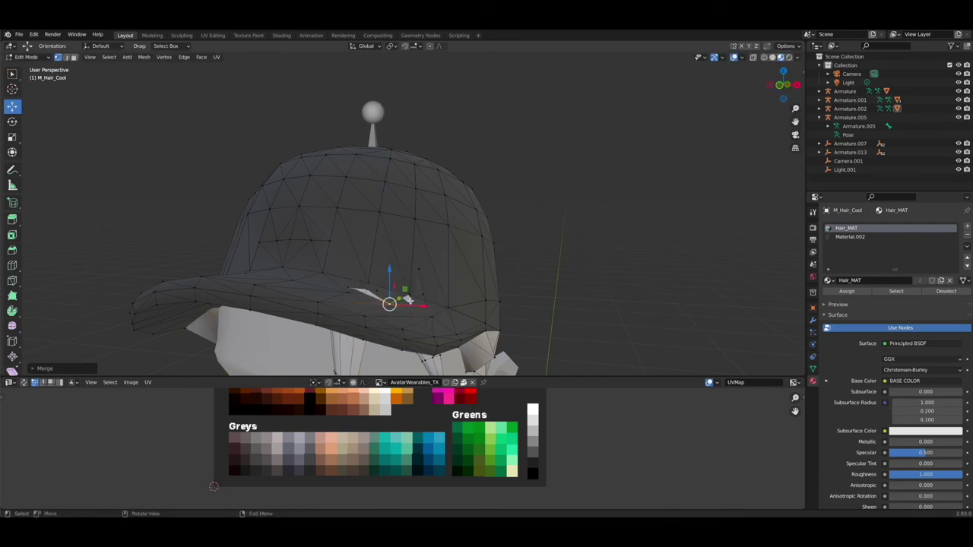
Step: Lower the vertex of the pale sliver at the cap-brim seam and merge it into the neighbouring seam vertex
{"action": "left_click", "coordinate": [365, 288]}
{"action": "left_click_drag", "start_coordinate": [367, 270], "coordinate": [366, 274]}
{"action": "left_click", "coordinate": [357, 291]}
{"action": "key", "text": "m"}
{"action": "left_click", "coordinate": [382, 285]}
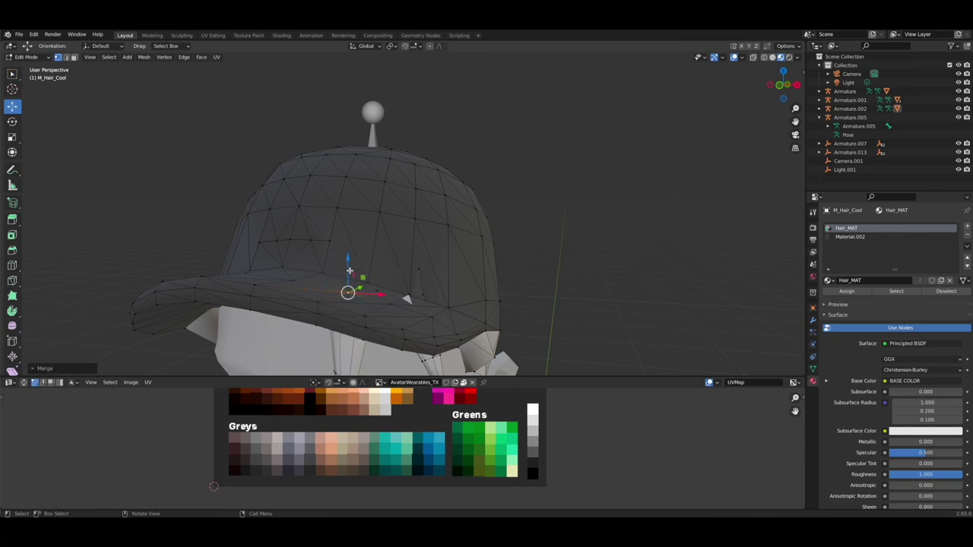
Step: Merge the duplicate vertex just above the cap-brim seam into the seam vertex directly below it
{"action": "left_click", "coordinate": [318, 248]}
{"action": "left_click", "coordinate": [349, 288]}
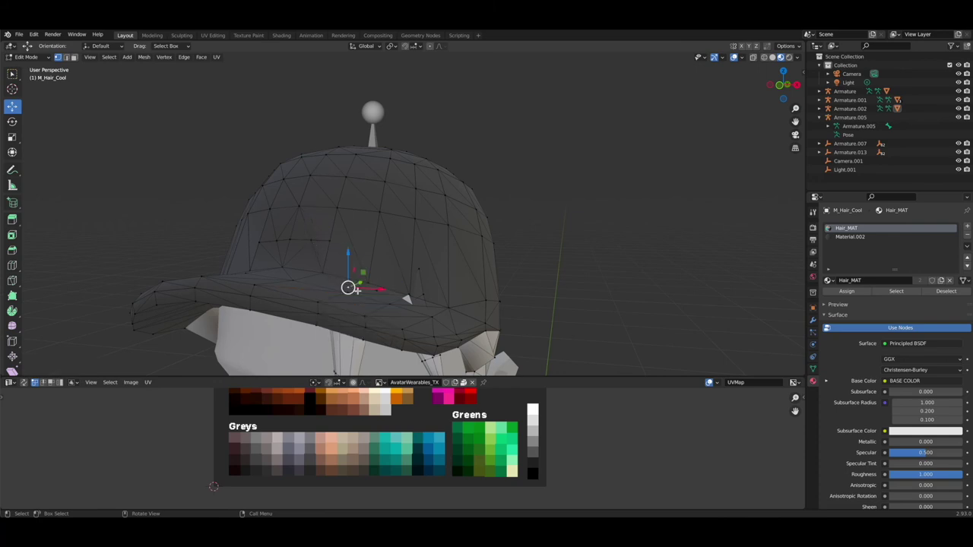
{"action": "left_click", "coordinate": [349, 288]}
{"action": "left_click", "coordinate": [349, 295], "text": "shift"}
{"action": "key", "text": "m"}
{"action": "left_click", "coordinate": [363, 294]}
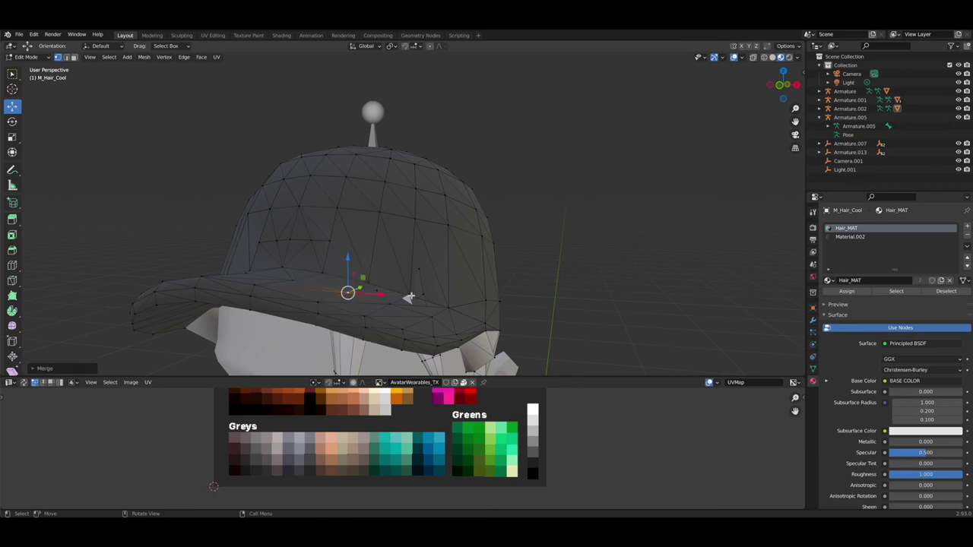
Step: Lower the vertex of the small pale triangle at the brim's side and merge it with the adjacent seam vertex
{"action": "left_click", "coordinate": [412, 295]}
{"action": "left_click_drag", "start_coordinate": [411, 282], "coordinate": [411, 285]}
{"action": "key", "text": "ctrl+z"}
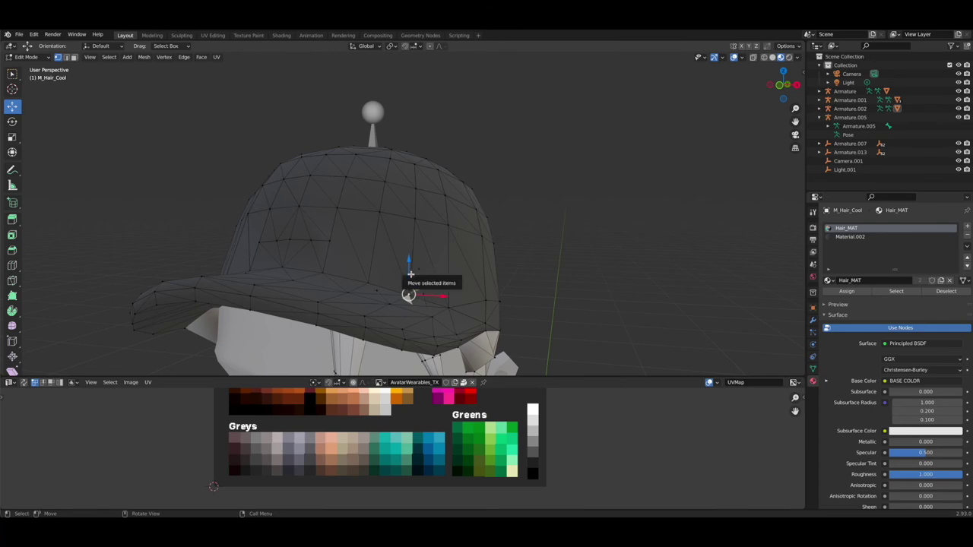
{"action": "left_click_drag", "start_coordinate": [409, 272], "coordinate": [408, 283]}
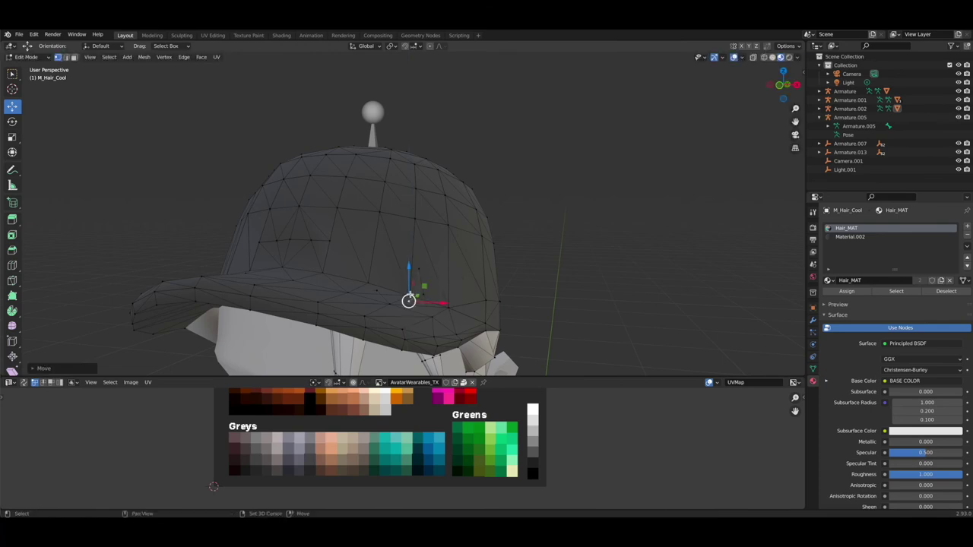
{"action": "left_click", "coordinate": [411, 295], "text": "shift"}
{"action": "key", "text": "m"}
{"action": "left_click", "coordinate": [486, 288]}
Step: Merge the remaining stray vertices at the side of the cap-brim seam into the neighbouring seam vertex
{"action": "middle_click_drag", "start_coordinate": [486, 288], "coordinate": [488, 275]}
{"action": "left_click_drag", "start_coordinate": [780, 85], "coordinate": [796, 111]}
{"action": "left_click", "coordinate": [625, 208]}
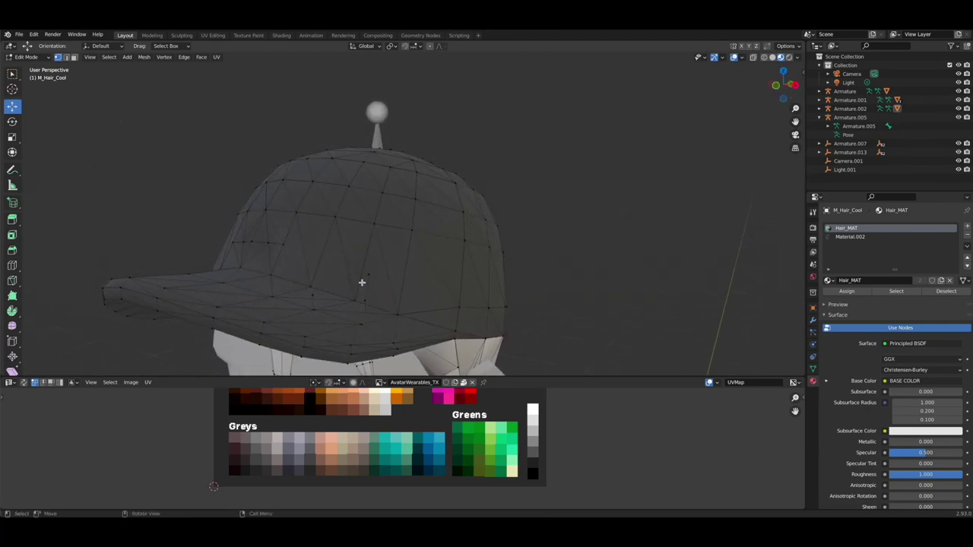
{"action": "left_click", "coordinate": [355, 299], "text": "shift"}
{"action": "key", "text": "m"}
{"action": "left_click", "coordinate": [410, 272]}
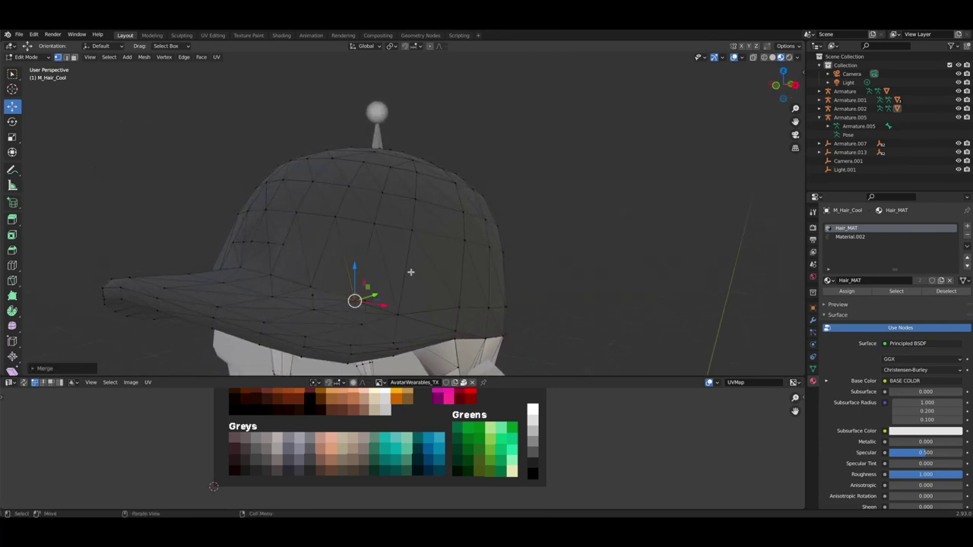
{"action": "left_click", "coordinate": [364, 299]}
{"action": "left_click", "coordinate": [355, 300], "text": "shift"}
{"action": "key", "text": "m"}
{"action": "left_click", "coordinate": [403, 285]}
Step: Merge the overlapping vertices farther forward on the same cap-brim seam and clear the selection
{"action": "left_click", "coordinate": [313, 294]}
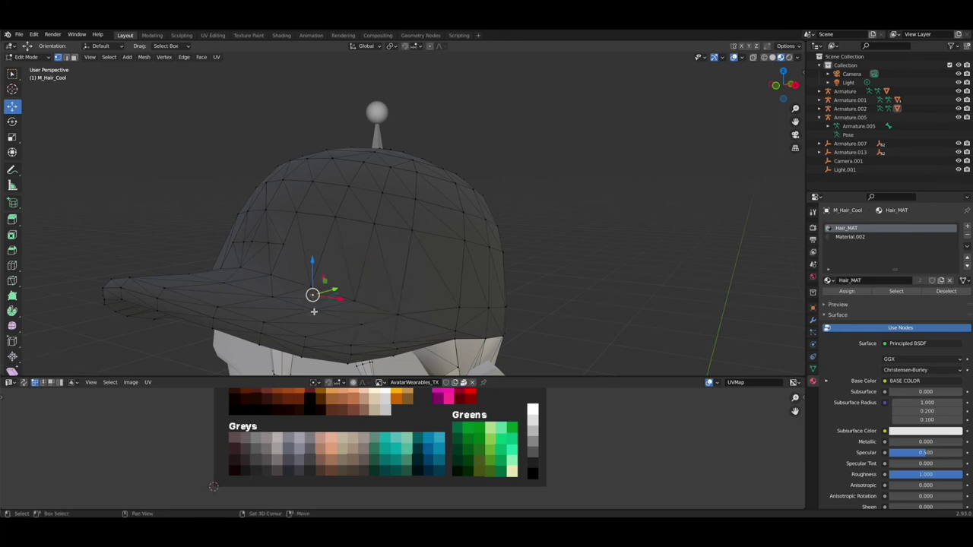
{"action": "key", "text": "m"}
{"action": "left_click", "coordinate": [364, 309]}
{"action": "left_click", "coordinate": [718, 190]}
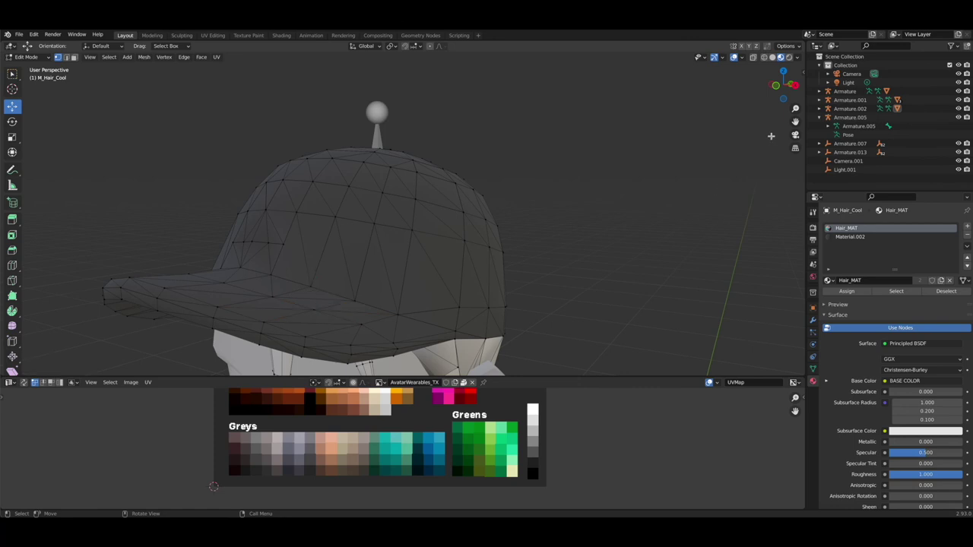
Step: Merge the stray vertex on the opposite side of the cap into the cap-brim seam vertex below it
{"action": "left_click_drag", "start_coordinate": [783, 85], "coordinate": [893, 85]}
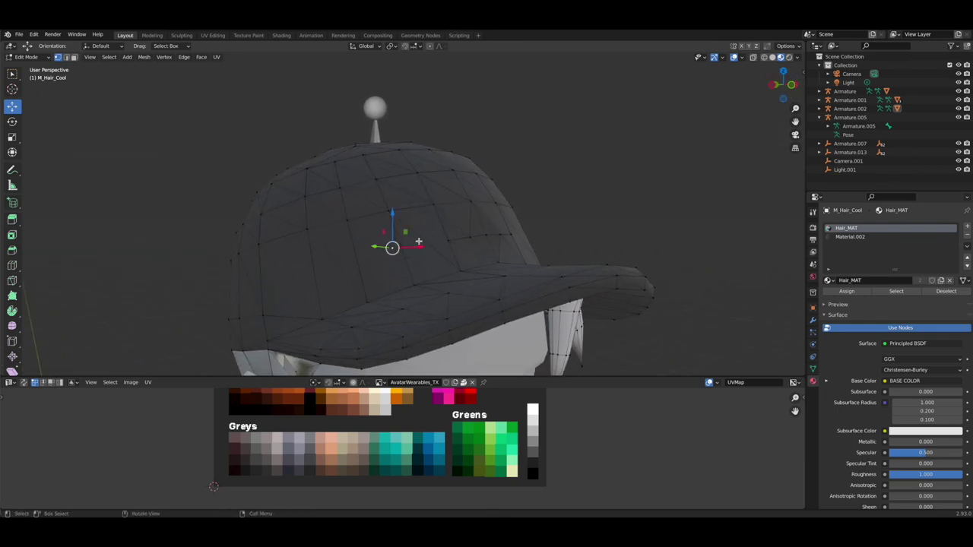
{"action": "key", "text": "m"}
{"action": "key", "text": "l"}
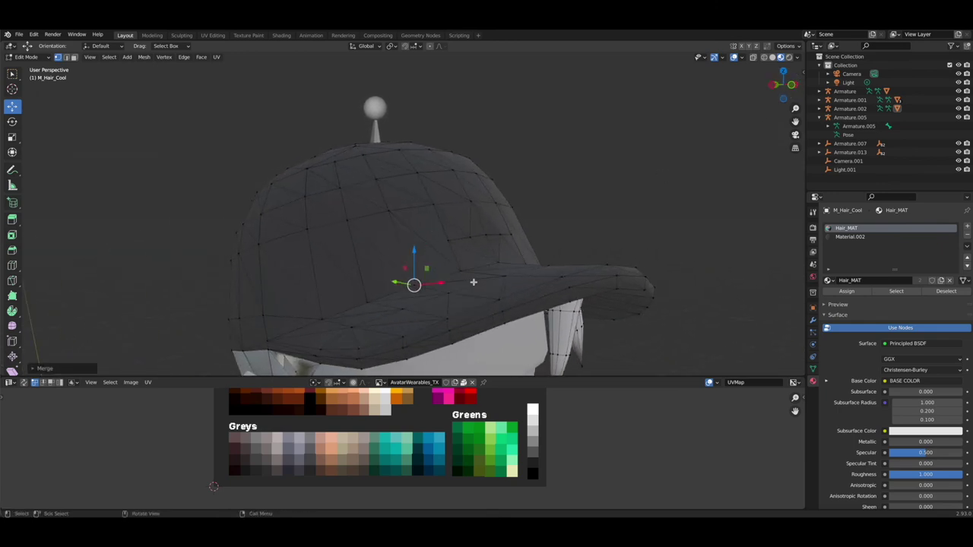
{"action": "left_click", "coordinate": [775, 150]}
Step: Return the merged hat and hair to Object Mode and clear the selection
{"action": "left_click_drag", "start_coordinate": [795, 109], "coordinate": [795, 171]}
{"action": "left_click_drag", "start_coordinate": [783, 85], "coordinate": [665, 85]}
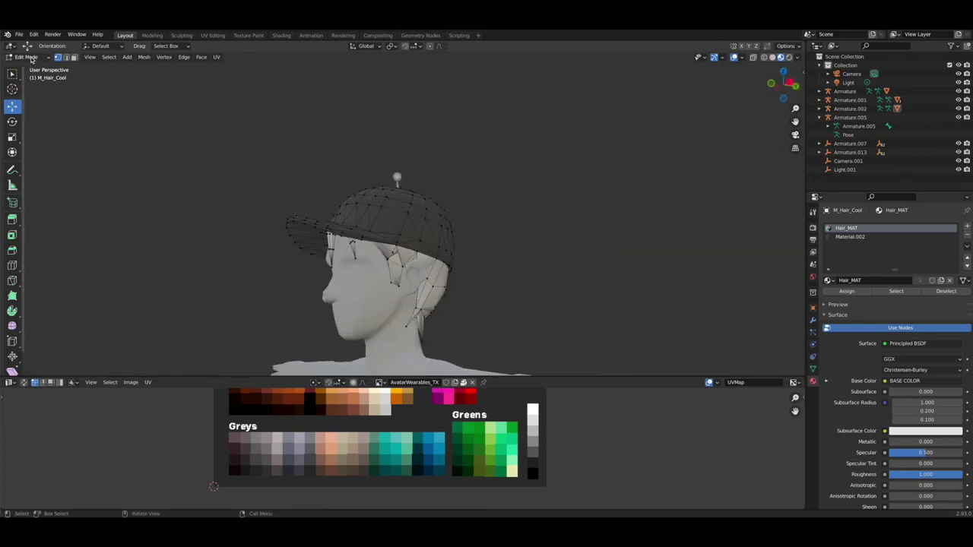
{"action": "left_click", "coordinate": [32, 59]}
{"action": "left_click", "coordinate": [34, 69]}
{"action": "left_click", "coordinate": [519, 198]}
{"action": "left_click_drag", "start_coordinate": [782, 94], "coordinate": [795, 120]}
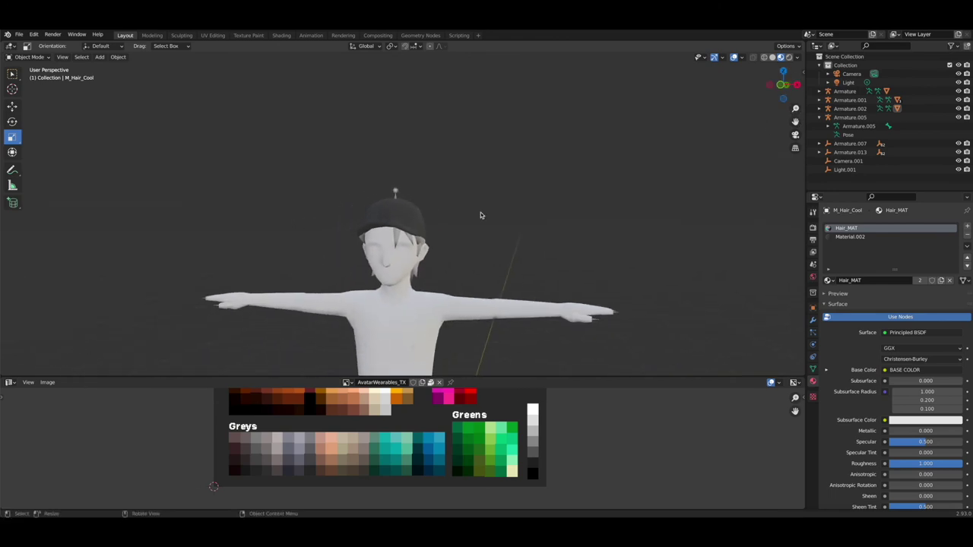
Step: Export only the selected hat-and-hair object as a glTF 2.0 binary named TestHat.glb into the Desktop's WW3 folder
{"action": "left_click", "coordinate": [19, 35]}
{"action": "mouse_move", "coordinate": [64, 165]}
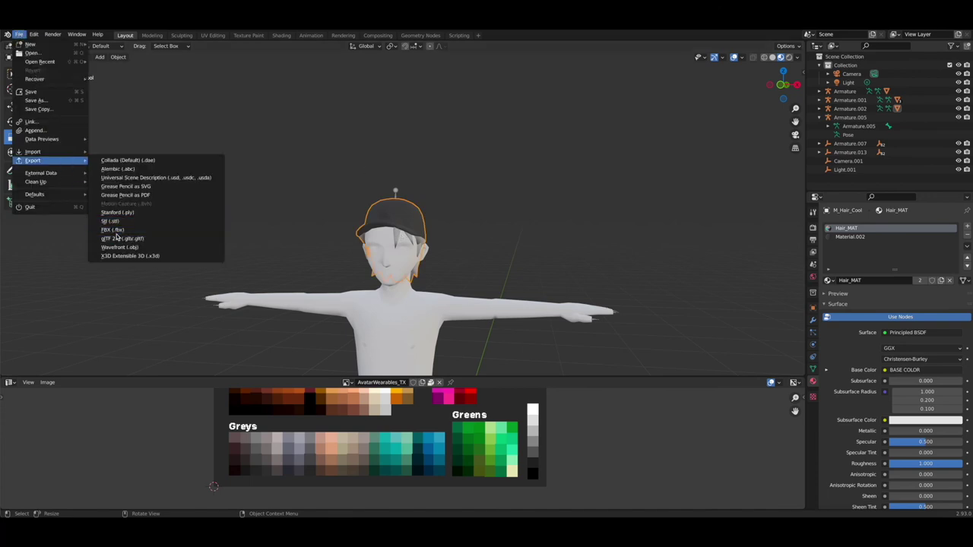
{"action": "left_click", "coordinate": [118, 238]}
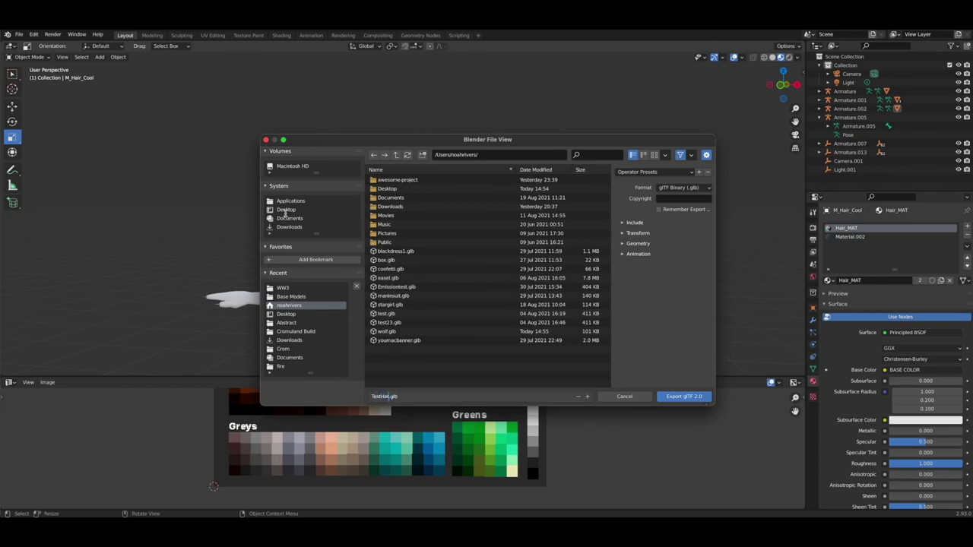
{"action": "left_click", "coordinate": [286, 209]}
{"action": "scroll", "coordinate": [391, 273], "scroll_direction": "down", "scroll_amount": 5}
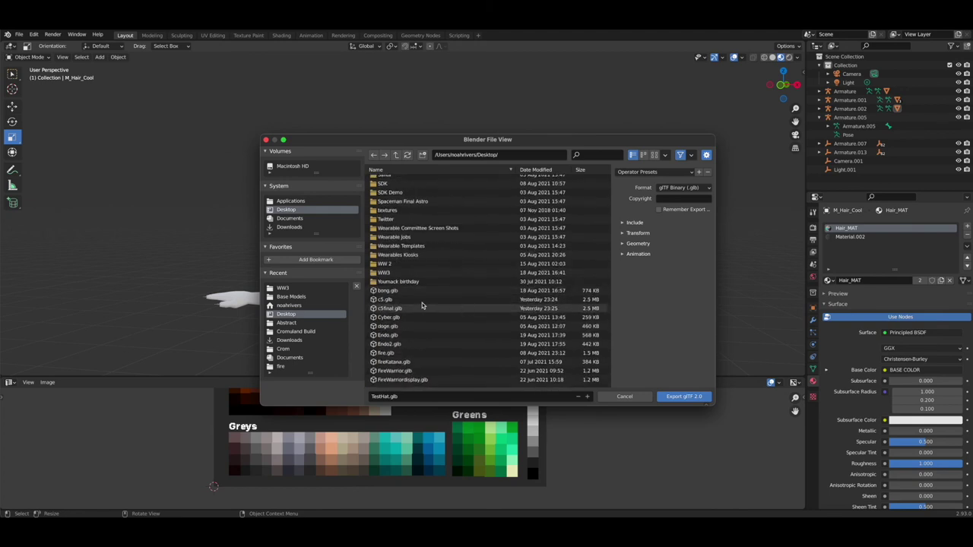
{"action": "left_click", "coordinate": [385, 273]}
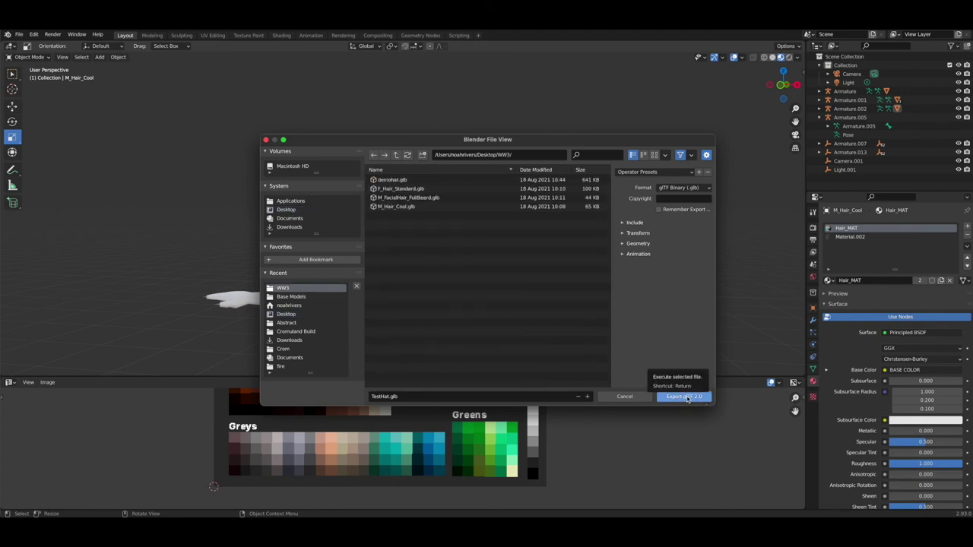
{"action": "left_click", "coordinate": [637, 222]}
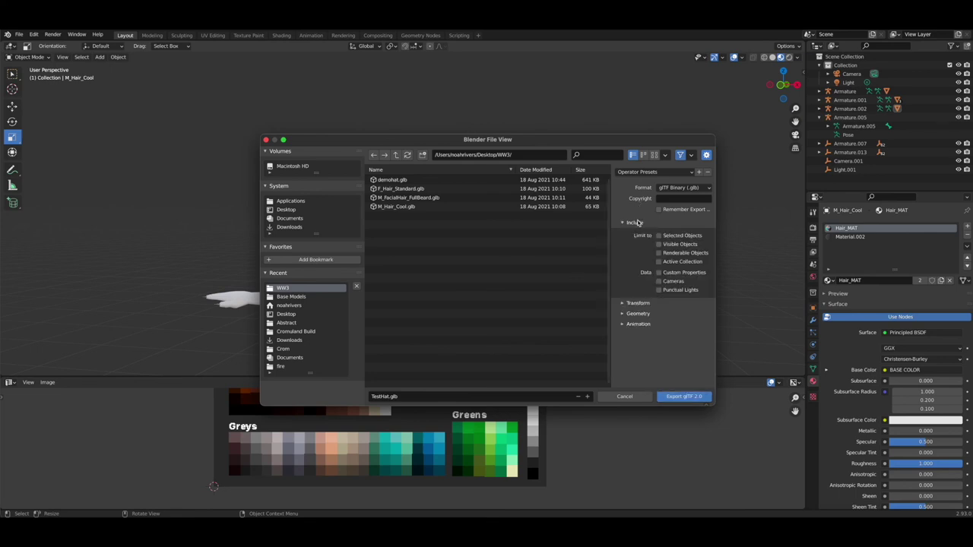
{"action": "left_click", "coordinate": [684, 396]}
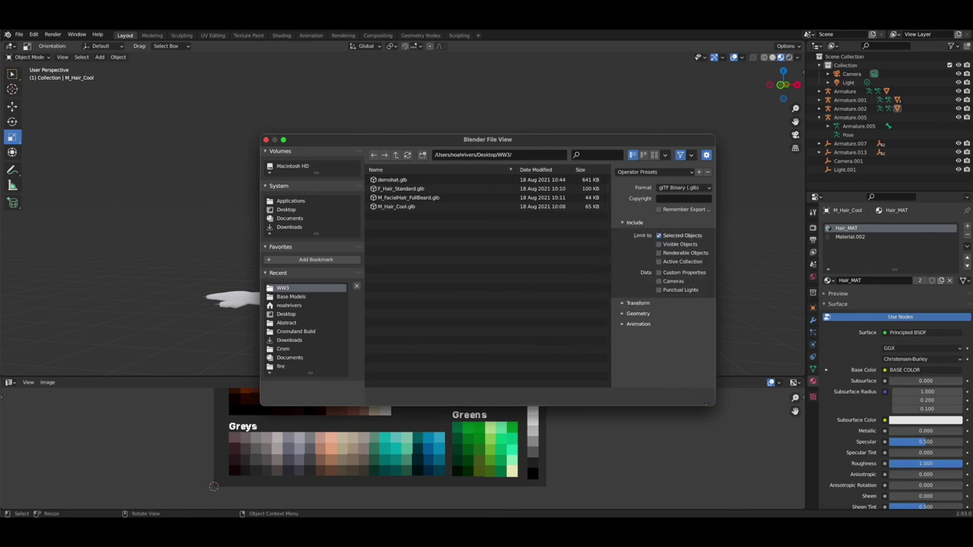
Step: Switch to the Chrome browser and search for "decentraland builder" in a new tab
{"action": "left_click", "coordinate": [175, 524]}
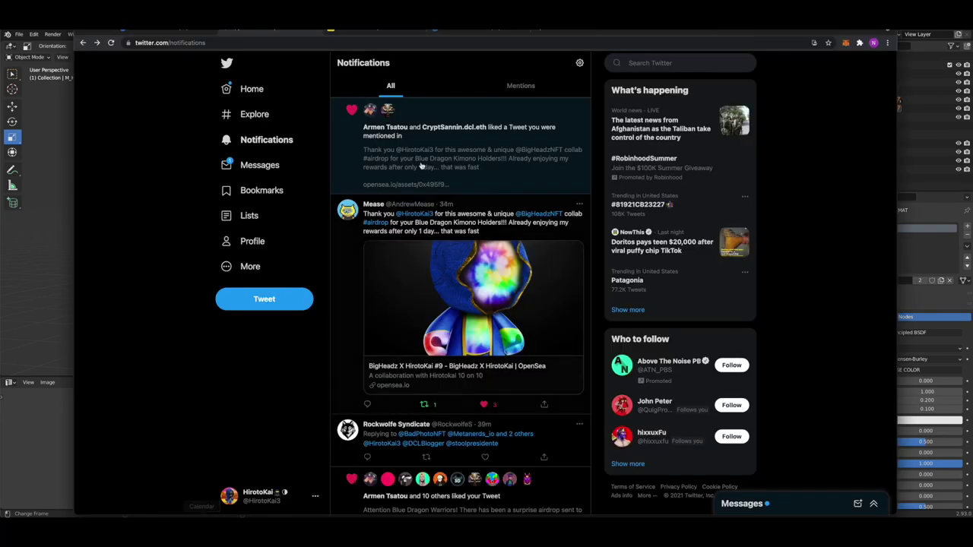
{"action": "left_click", "coordinate": [543, 32]}
{"action": "type", "text": "dec"}
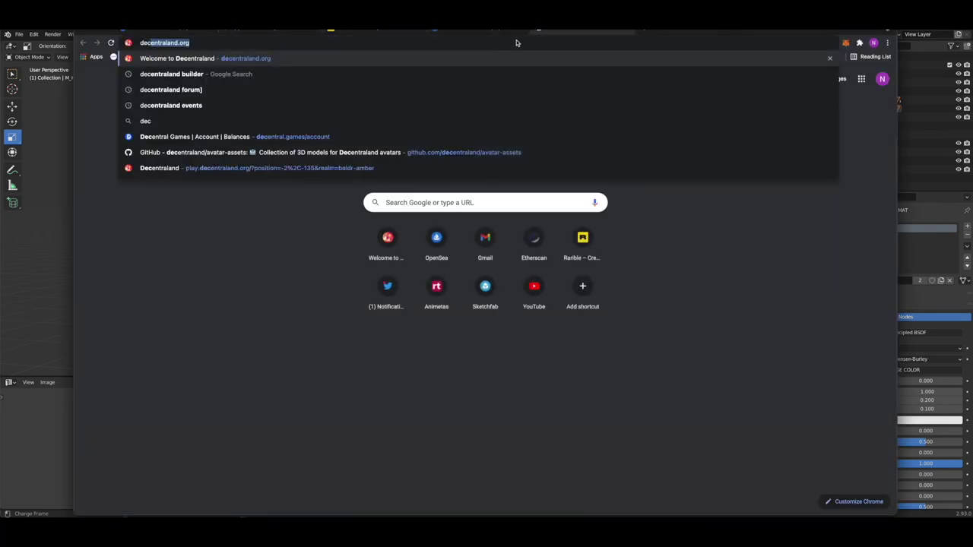
{"action": "left_click", "coordinate": [251, 75]}
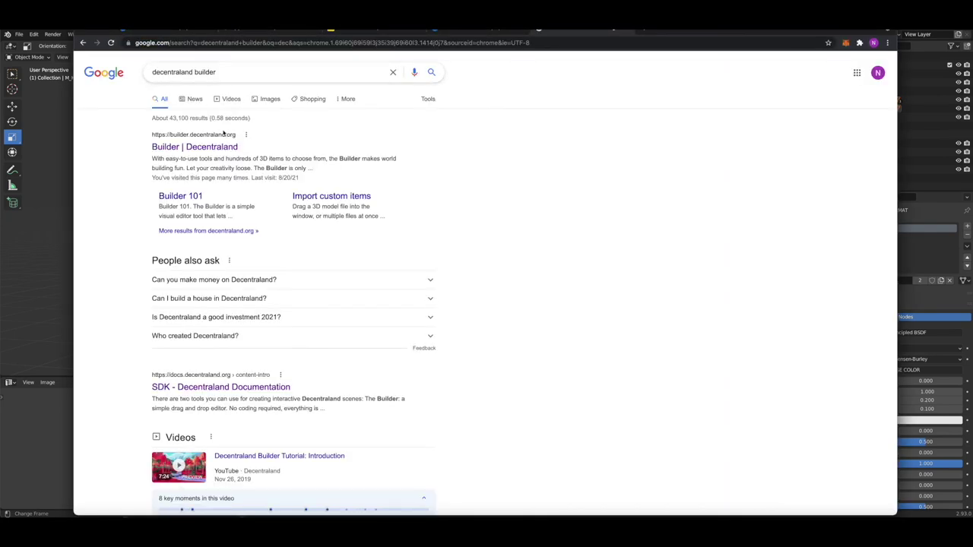
Step: Open the Decentraland Builder site from the search results and switch the MetaMask wallet to the $10 Raffles account
{"action": "left_click", "coordinate": [218, 149]}
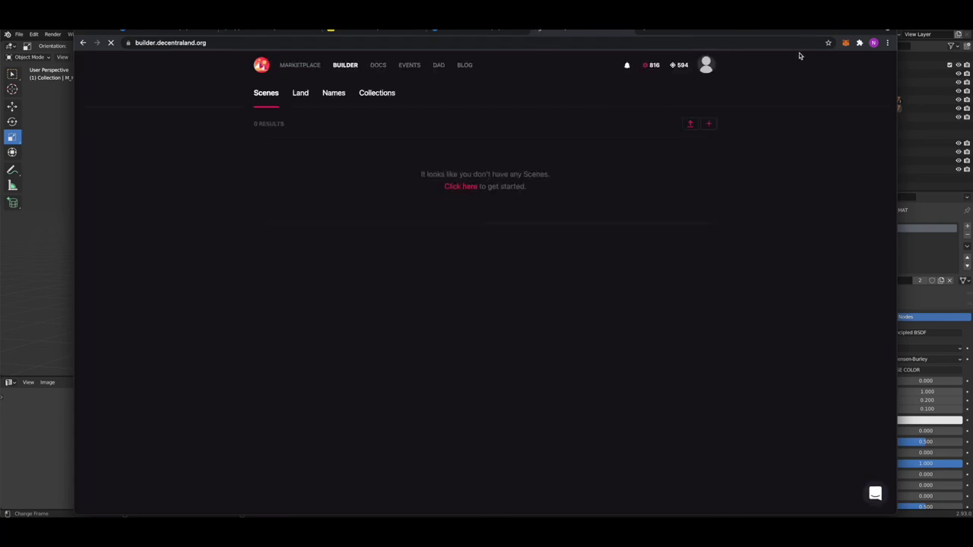
{"action": "left_click", "coordinate": [845, 42]}
{"action": "left_click", "coordinate": [835, 65]}
{"action": "scroll", "coordinate": [776, 159], "scroll_direction": "down", "scroll_amount": 2}
{"action": "left_click", "coordinate": [769, 122]}
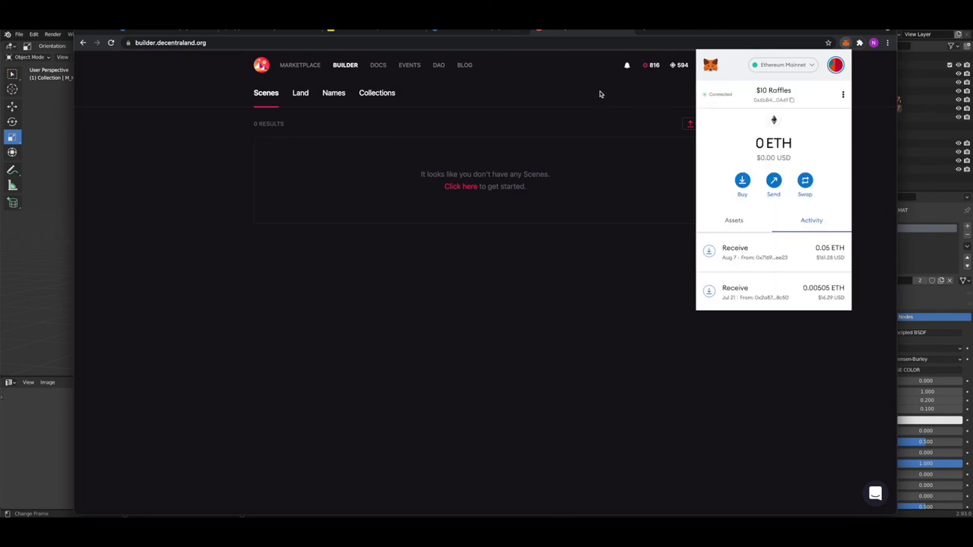
{"action": "left_click", "coordinate": [607, 86]}
Step: Reload the Builder page and bring up the wallet's Collections
{"action": "left_click", "coordinate": [373, 93]}
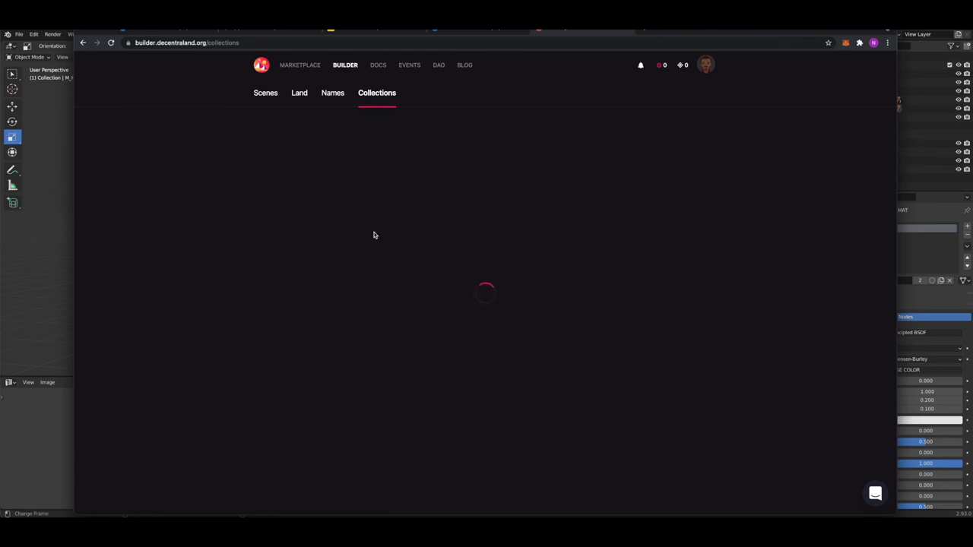
{"action": "left_click", "coordinate": [478, 45]}
{"action": "key", "text": "Return"}
{"action": "left_click", "coordinate": [327, 94]}
{"action": "left_click", "coordinate": [299, 95]}
{"action": "left_click", "coordinate": [370, 93]}
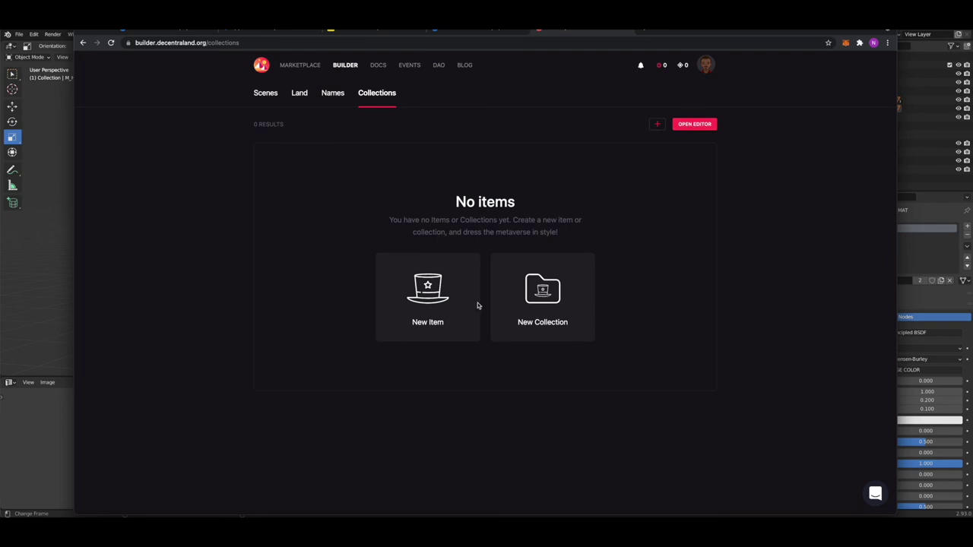
Step: Start a new item and load TestHat.glb into it from the WW3 folder, searching the Mac for "ww3"
{"action": "left_click", "coordinate": [446, 306]}
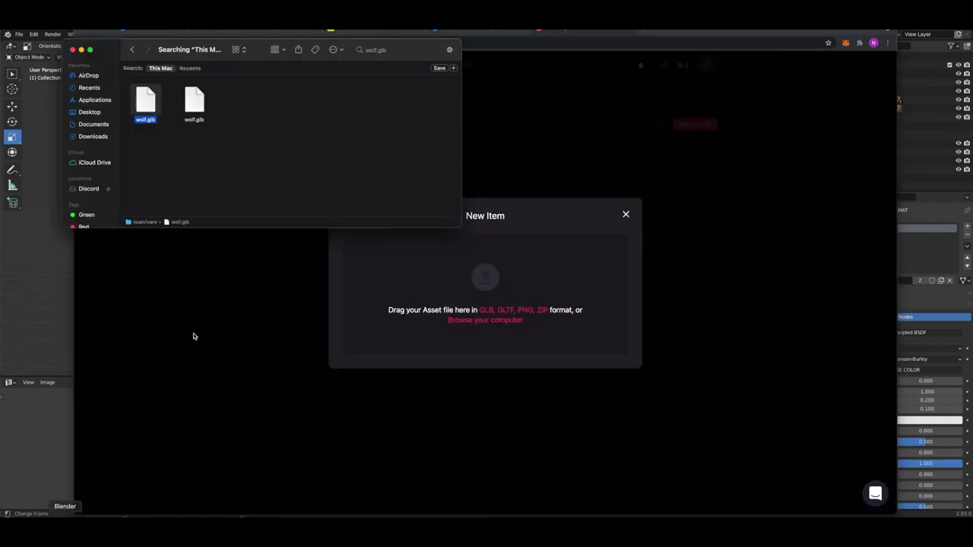
{"action": "left_click", "coordinate": [95, 113]}
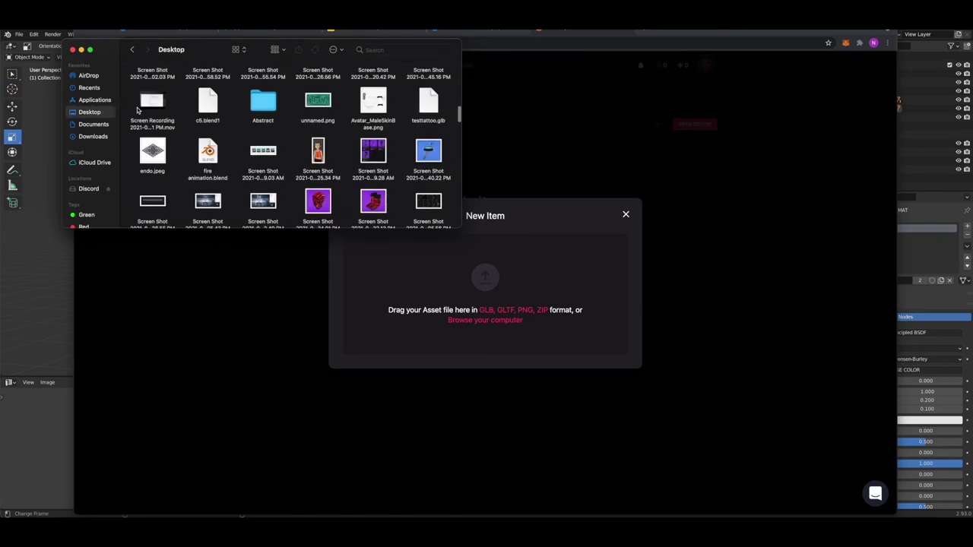
{"action": "scroll", "coordinate": [215, 151], "scroll_direction": "down", "scroll_amount": 5}
{"action": "scroll", "coordinate": [215, 151], "scroll_direction": "down", "scroll_amount": 5}
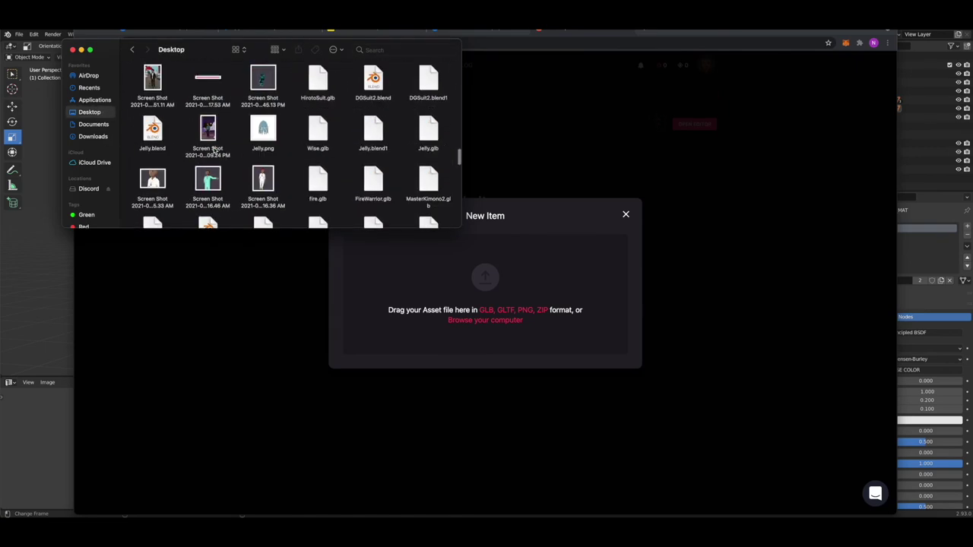
{"action": "left_click", "coordinate": [412, 49]}
{"action": "type", "text": "ww3"}
{"action": "key", "text": "Return"}
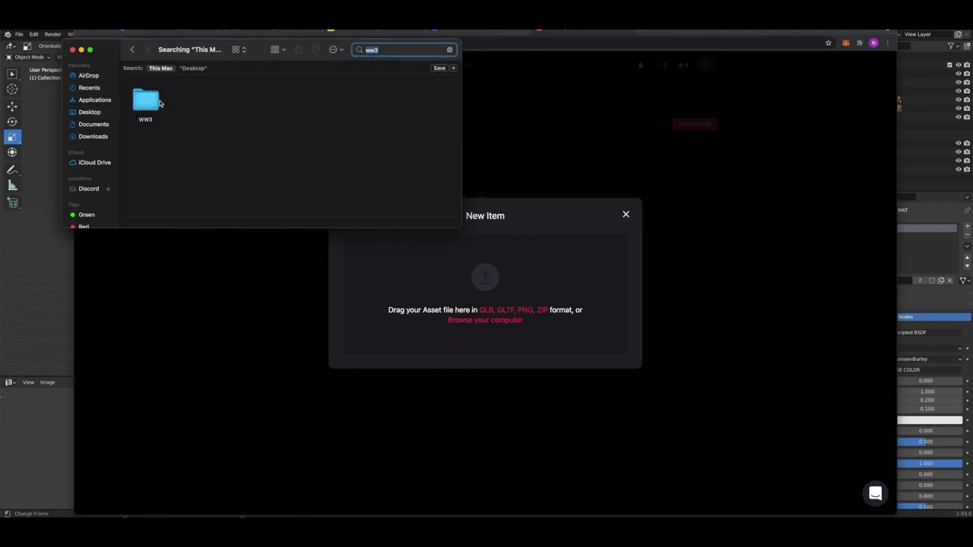
{"action": "double_click", "coordinate": [157, 102]}
{"action": "double_click", "coordinate": [148, 132]}
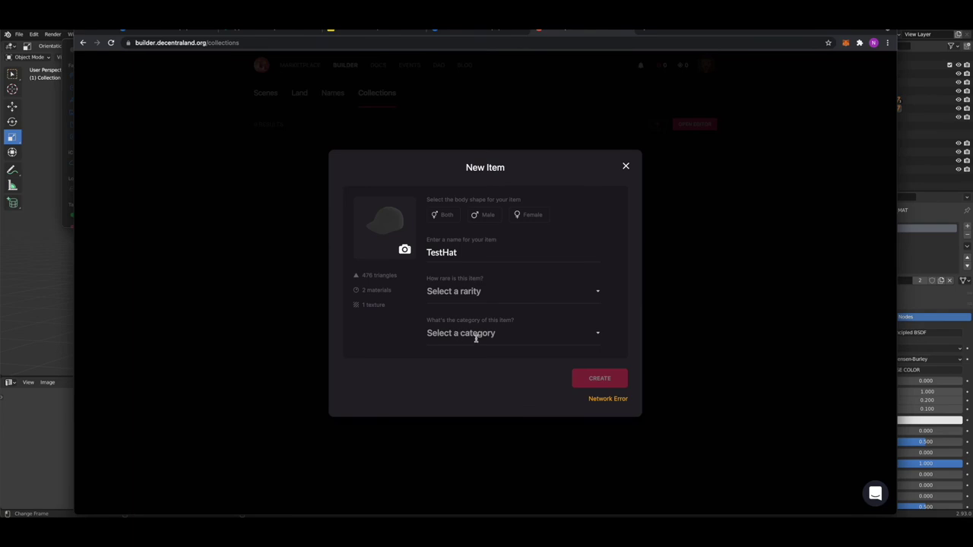
Step: Create the TestHat item with category Hat, rarity Legendary and body shape Male, not part of an existing item
{"action": "left_click", "coordinate": [481, 334]}
{"action": "scroll", "coordinate": [507, 404], "scroll_direction": "down", "scroll_amount": 3}
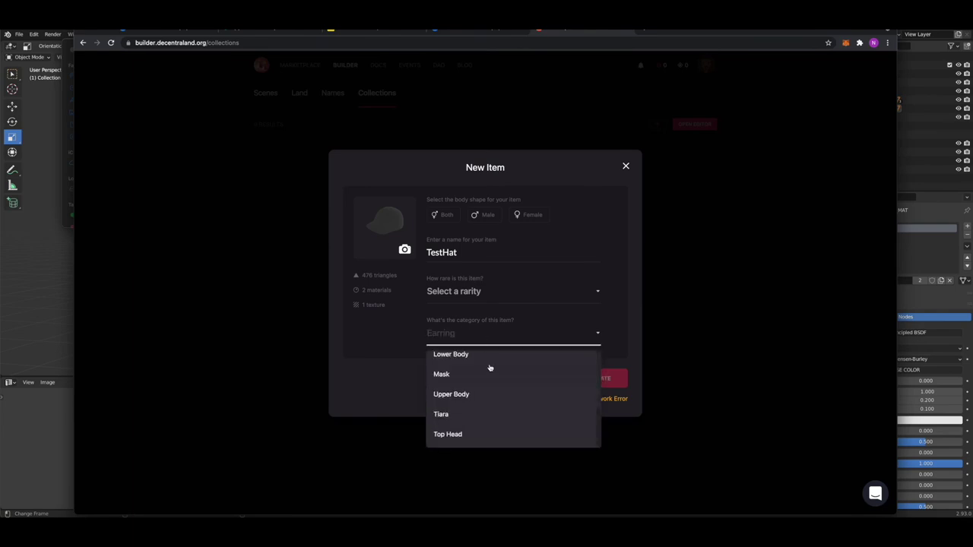
{"action": "scroll", "coordinate": [471, 373], "scroll_direction": "up", "scroll_amount": 2}
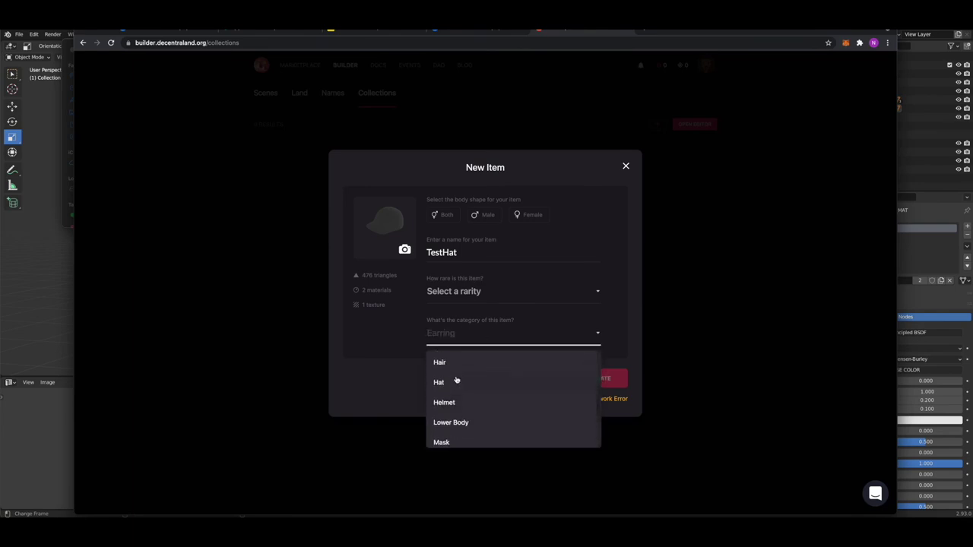
{"action": "left_click", "coordinate": [456, 381]}
{"action": "left_click", "coordinate": [460, 296]}
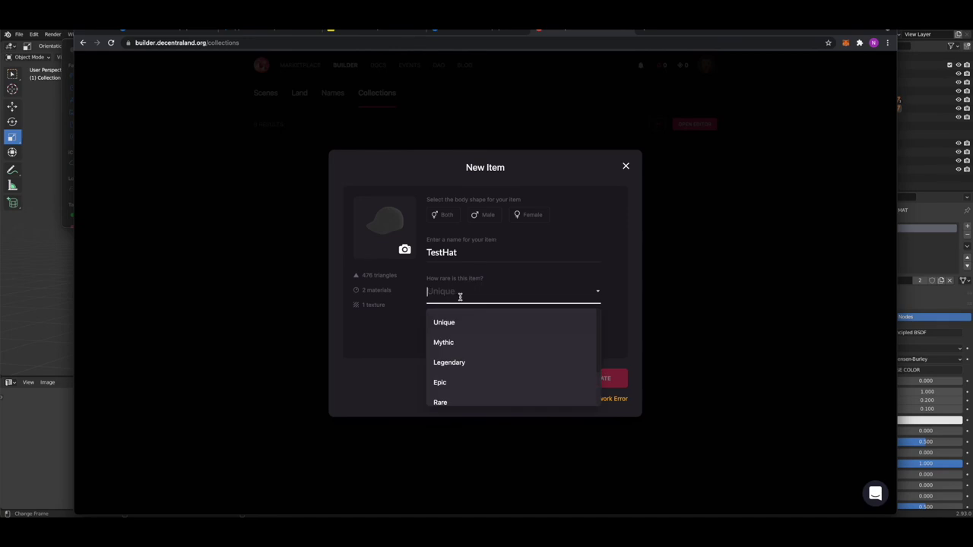
{"action": "left_click", "coordinate": [476, 359]}
{"action": "left_click", "coordinate": [479, 215]}
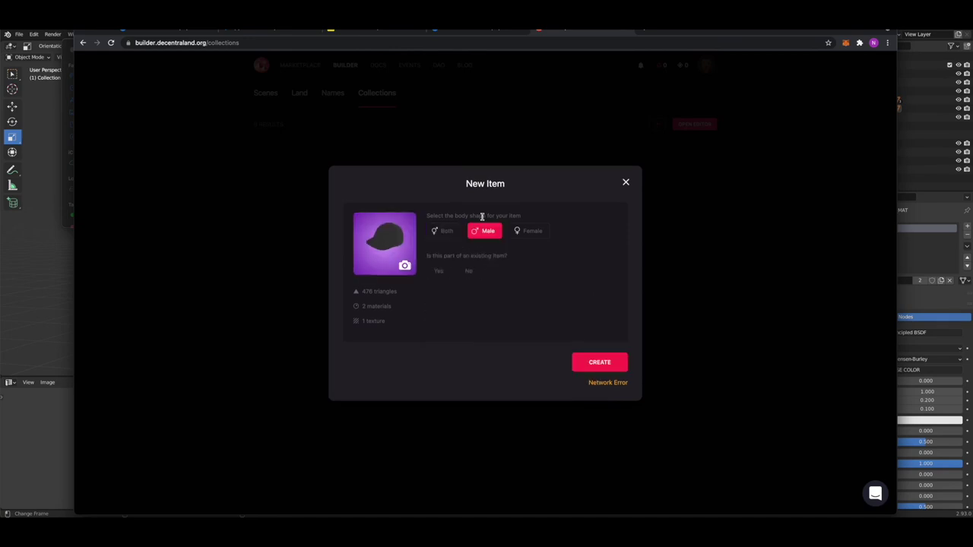
{"action": "left_click", "coordinate": [465, 272]}
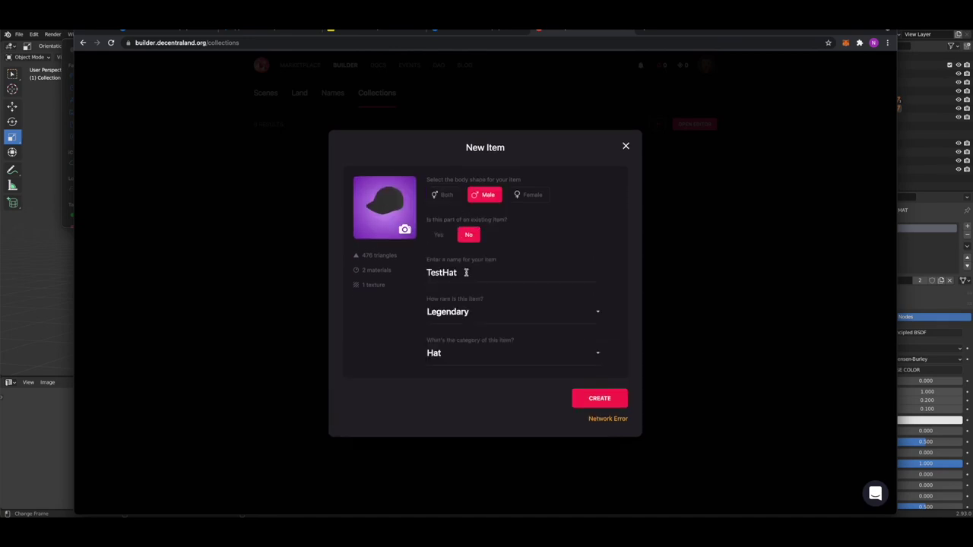
{"action": "left_click", "coordinate": [602, 400]}
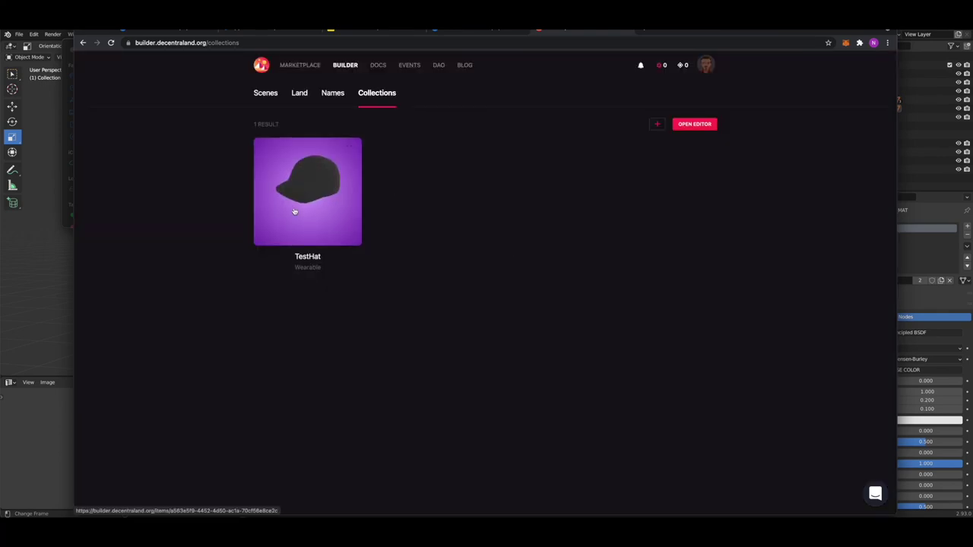
Step: Open the TestHat item in the item editor and turn the preview avatar to inspect the hat
{"action": "left_click", "coordinate": [342, 194]}
{"action": "left_click", "coordinate": [643, 102]}
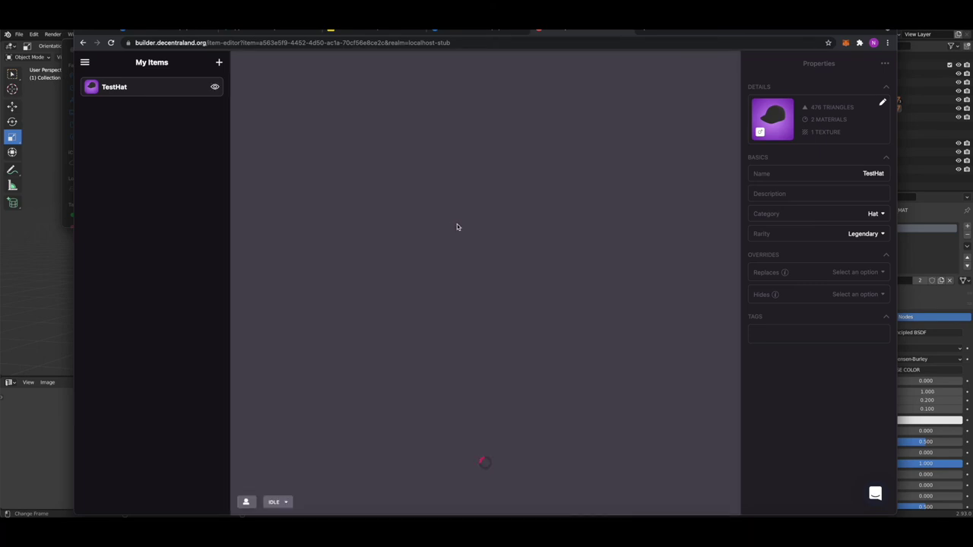
{"action": "left_click_drag", "start_coordinate": [457, 226], "coordinate": [561, 218]}
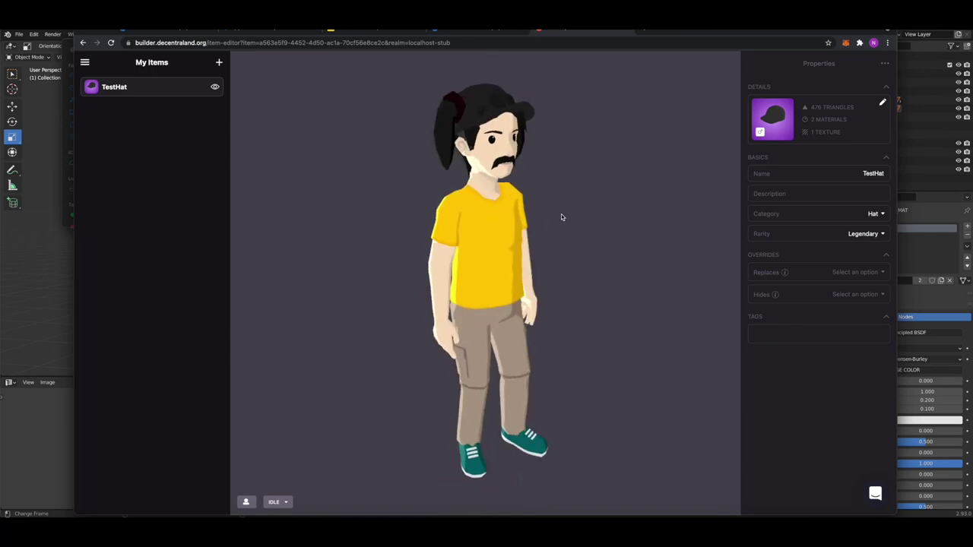
Step: Set TestHat's Hides override to Hair
{"action": "left_click", "coordinate": [874, 296]}
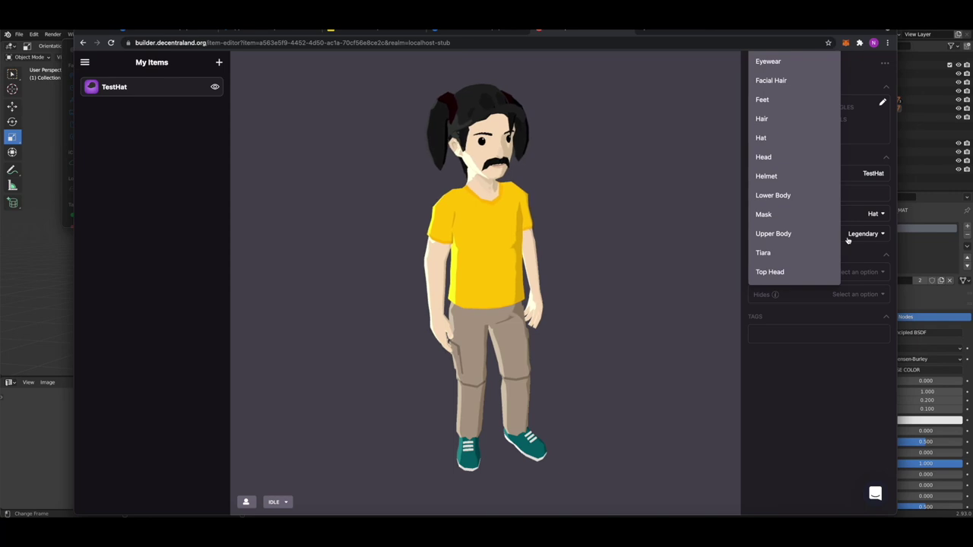
{"action": "left_click", "coordinate": [763, 120]}
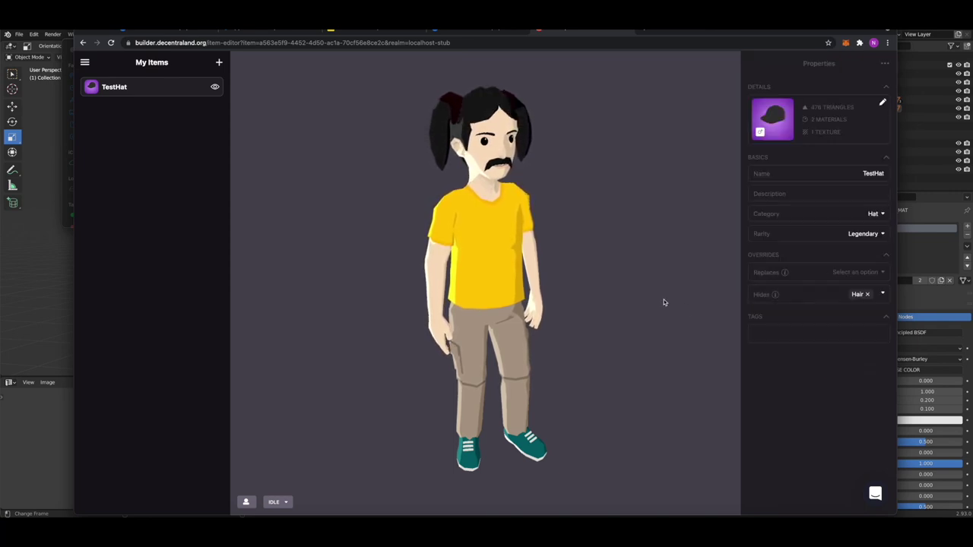
{"action": "left_click_drag", "start_coordinate": [626, 266], "coordinate": [658, 275]}
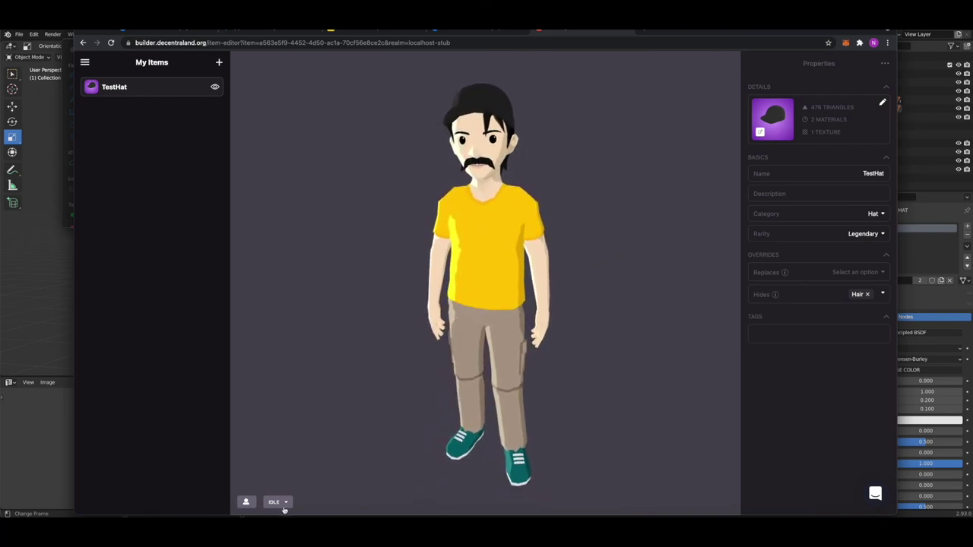
Step: Test the preview avatar's hair color with brown, dark red and finally dark brown, and check the hat and hair from several sides
{"action": "left_click", "coordinate": [245, 501]}
{"action": "left_click", "coordinate": [594, 463]}
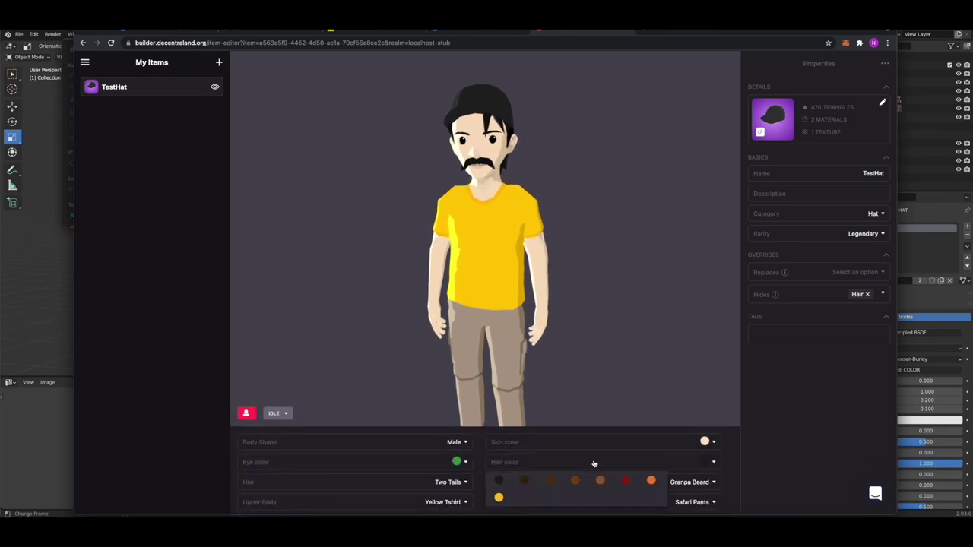
{"action": "left_click", "coordinate": [576, 480]}
{"action": "left_click", "coordinate": [576, 463]}
{"action": "left_click", "coordinate": [625, 480]}
{"action": "left_click", "coordinate": [614, 465]}
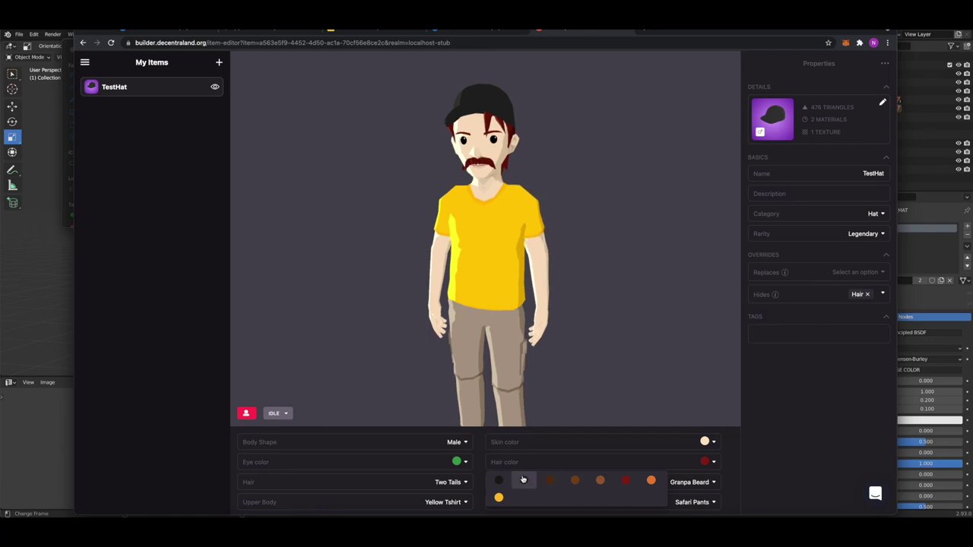
{"action": "left_click", "coordinate": [523, 480]}
{"action": "mouse_move", "coordinate": [431, 265]}
{"action": "left_mouse_down"}
{"action": "mouse_move", "coordinate": [550, 265]}
{"action": "mouse_move", "coordinate": [411, 271]}
{"action": "mouse_move", "coordinate": [502, 266]}
{"action": "mouse_move", "coordinate": [417, 267]}
{"action": "left_mouse_up"}
{"action": "left_click_drag", "start_coordinate": [541, 227], "coordinate": [514, 224]}
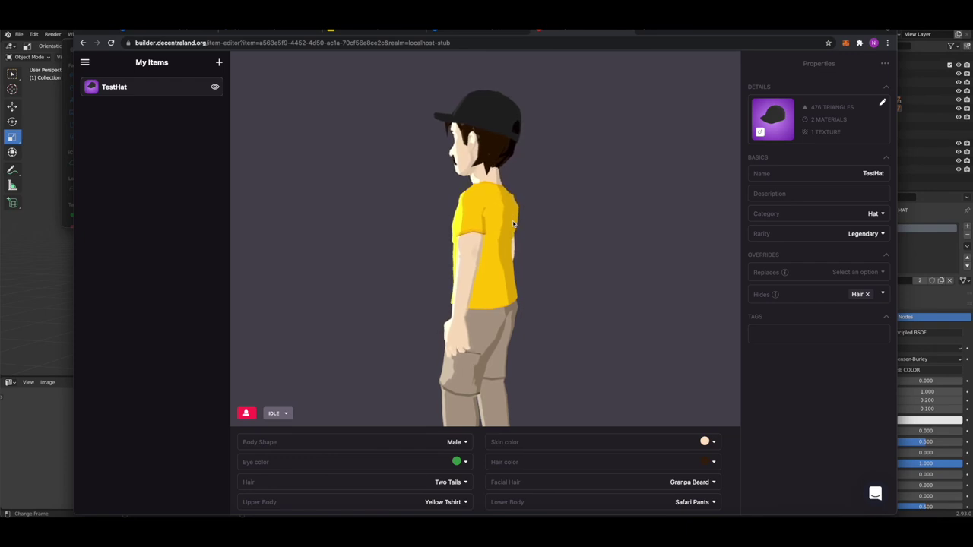
{"action": "scroll", "coordinate": [513, 224], "scroll_direction": "down", "scroll_amount": 6}
{"action": "scroll", "coordinate": [473, 283], "scroll_direction": "up", "scroll_amount": 6}
{"action": "left_click_drag", "start_coordinate": [386, 332], "coordinate": [496, 330]}
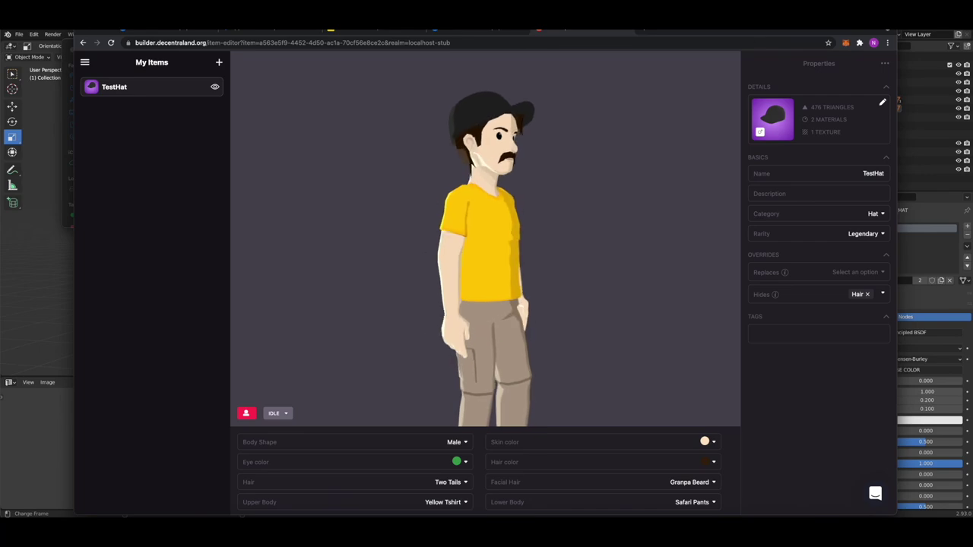